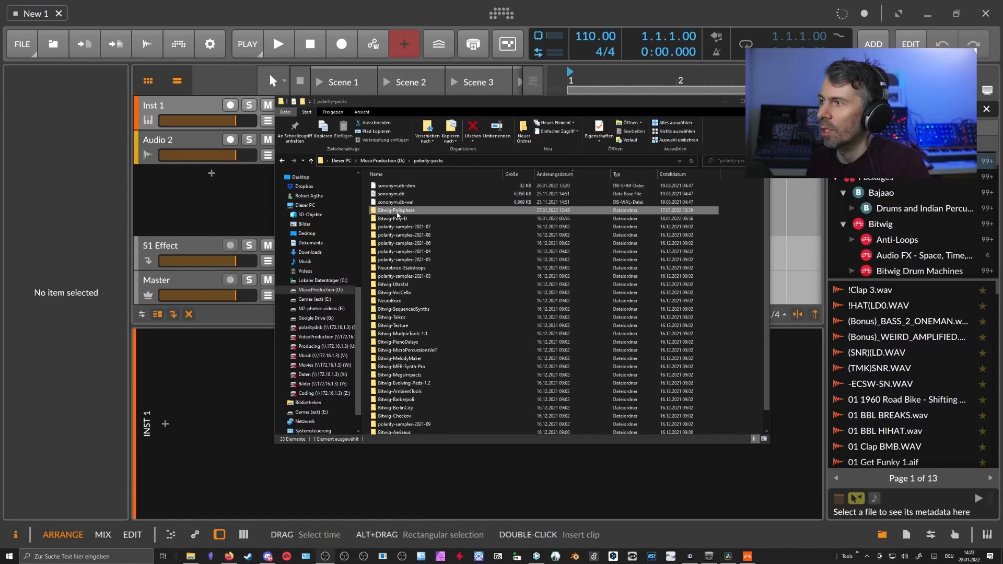
# Browse the 27 presets in the Bitwig-Polisphere pads folder, then return to Bitwig's dashboard.
pyautogui.doubleClick(392, 214)
pyautogui.doubleClick(383, 186)
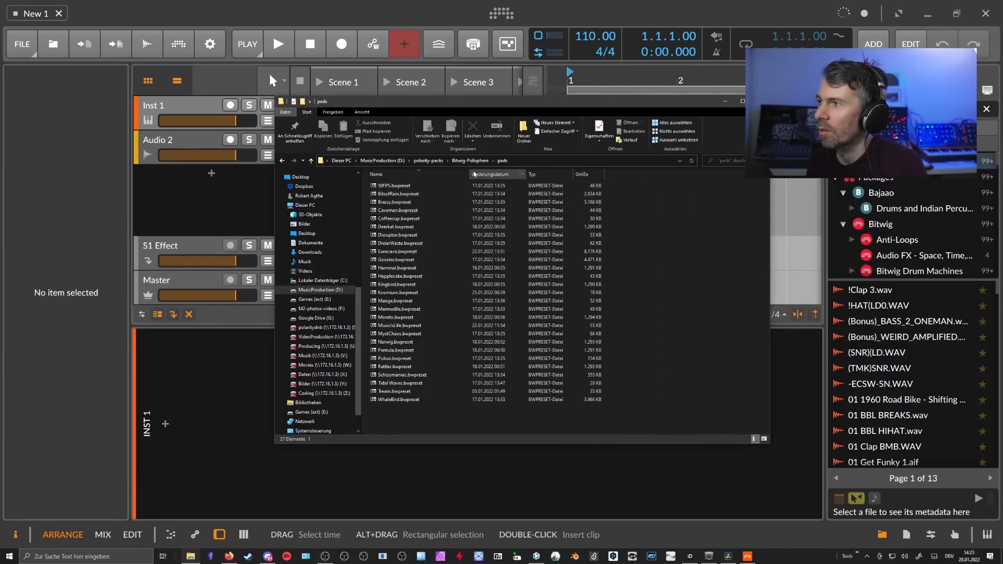
pyautogui.click(470, 161)
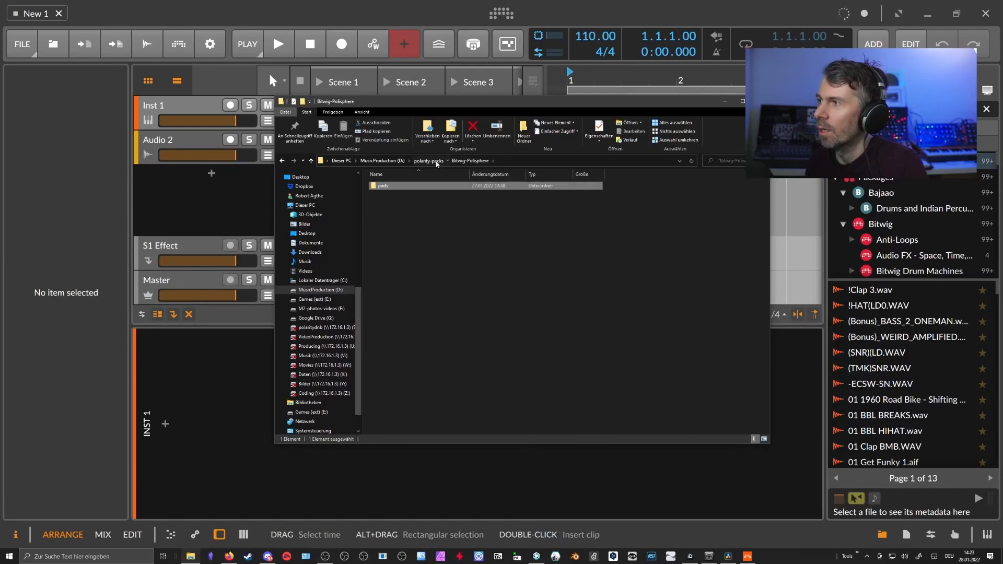
pyautogui.click(437, 163)
pyautogui.click(273, 107)
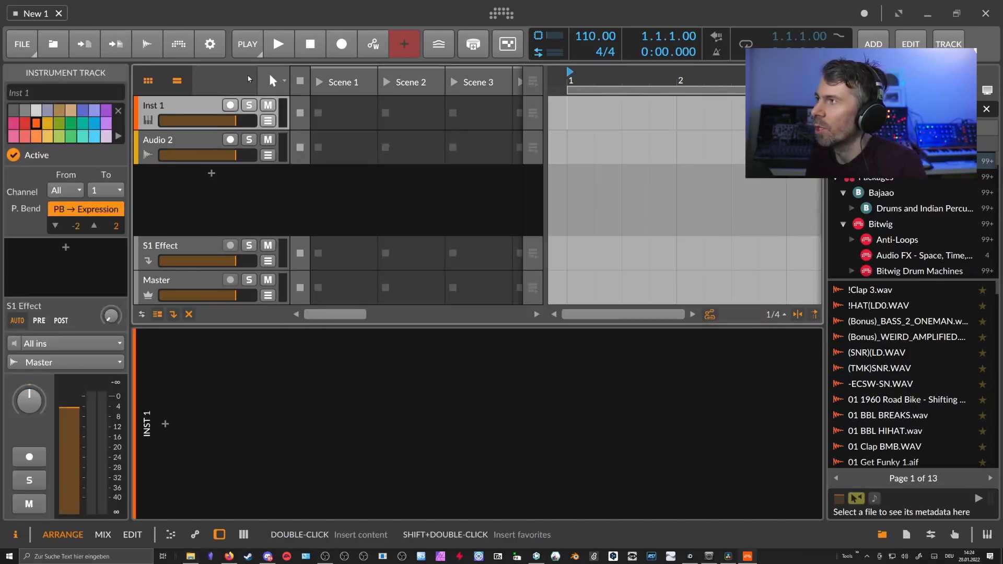
pyautogui.click(501, 13)
pyautogui.click(393, 62)
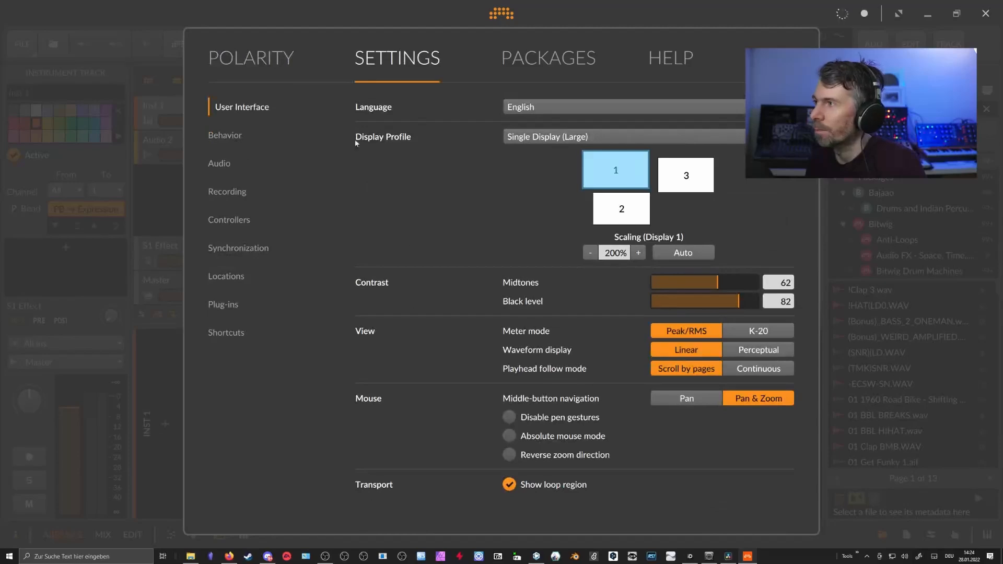
pyautogui.click(227, 279)
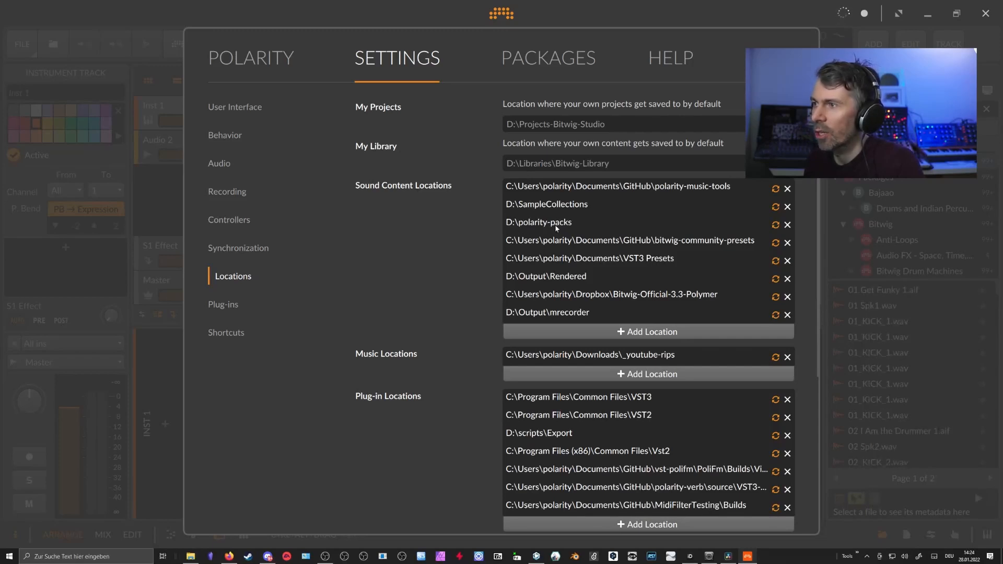
pyautogui.press('Escape')
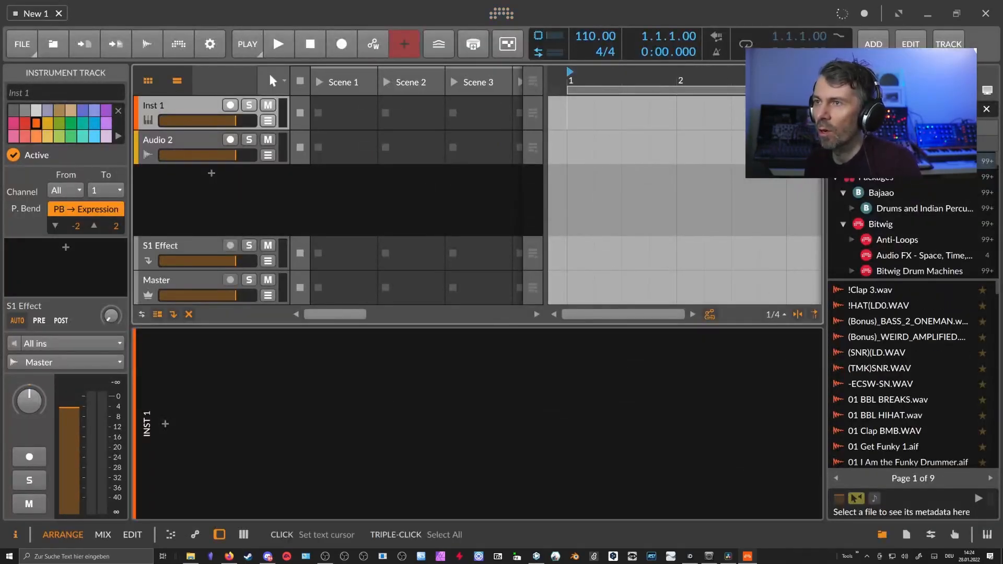
# Switch the browser to presets and copy the Bitwig-Polisphere folder name from Explorer.
pyautogui.click(881, 90)
pyautogui.click(906, 109)
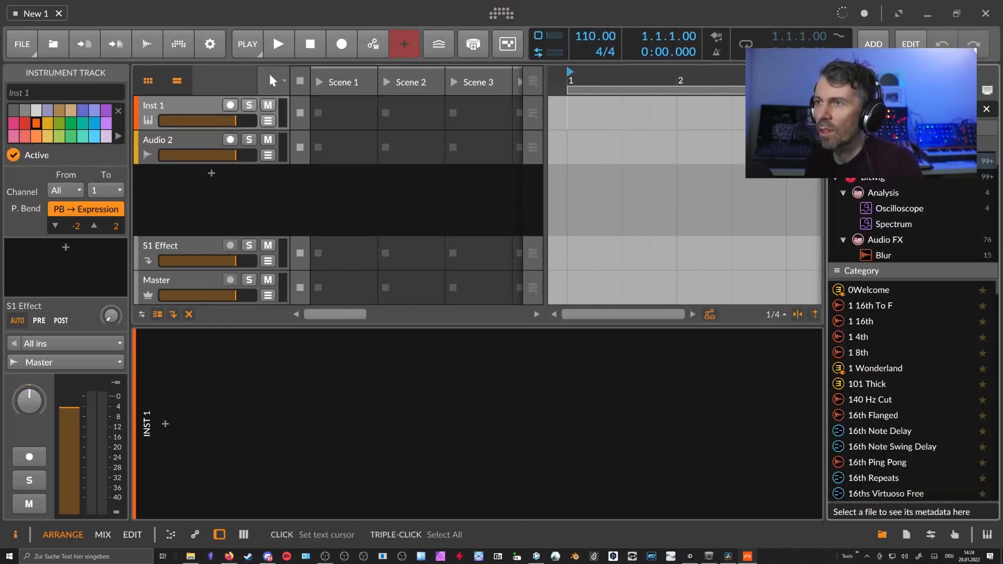
pyautogui.click(191, 556)
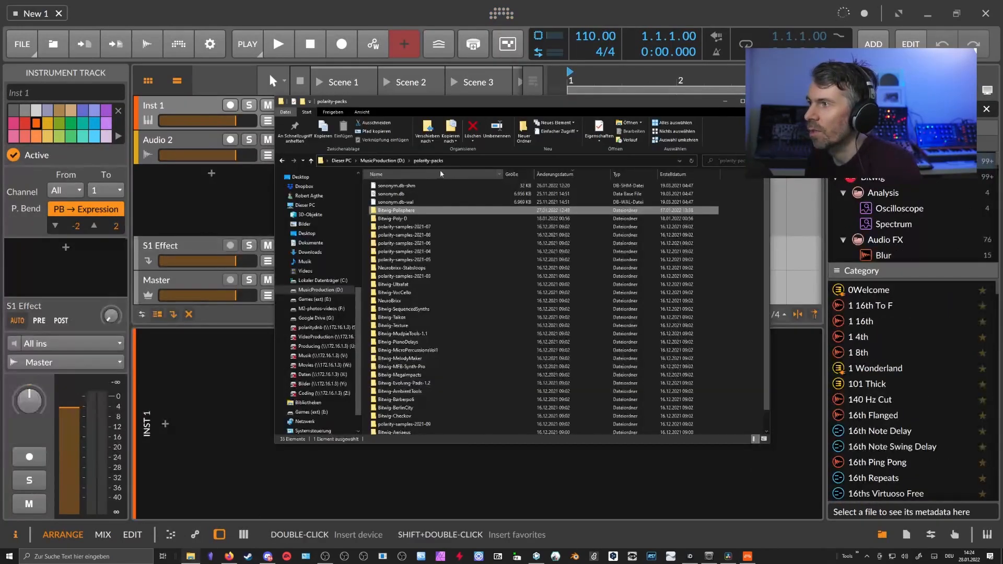
pyautogui.click(398, 210)
pyautogui.click(229, 199)
# Paste Bitwig-Polisphere into the browser search to list the 27 Polisphere presets.
pyautogui.click(909, 109)
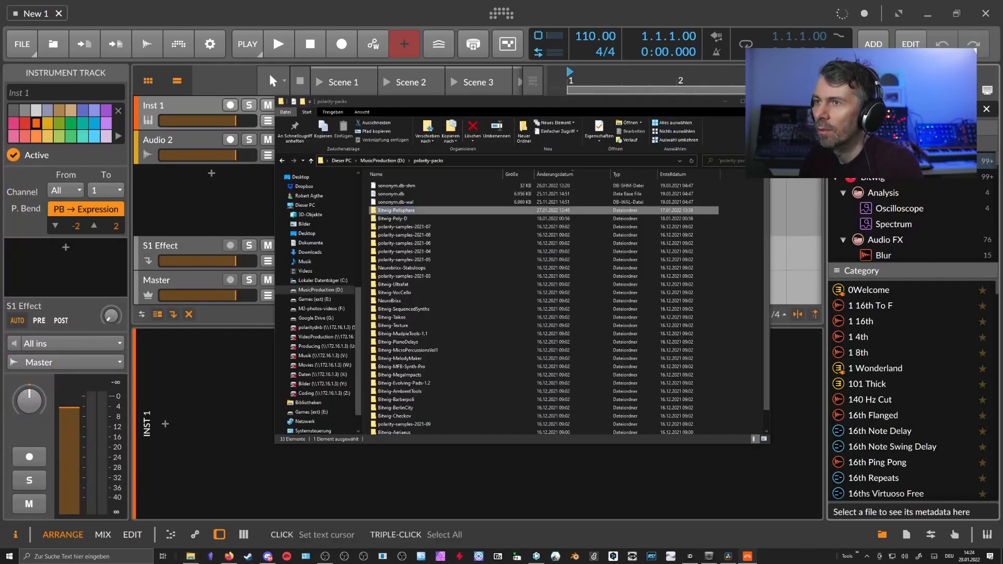
pyautogui.hotkey('ctrl', 'v')
pyautogui.click(725, 102)
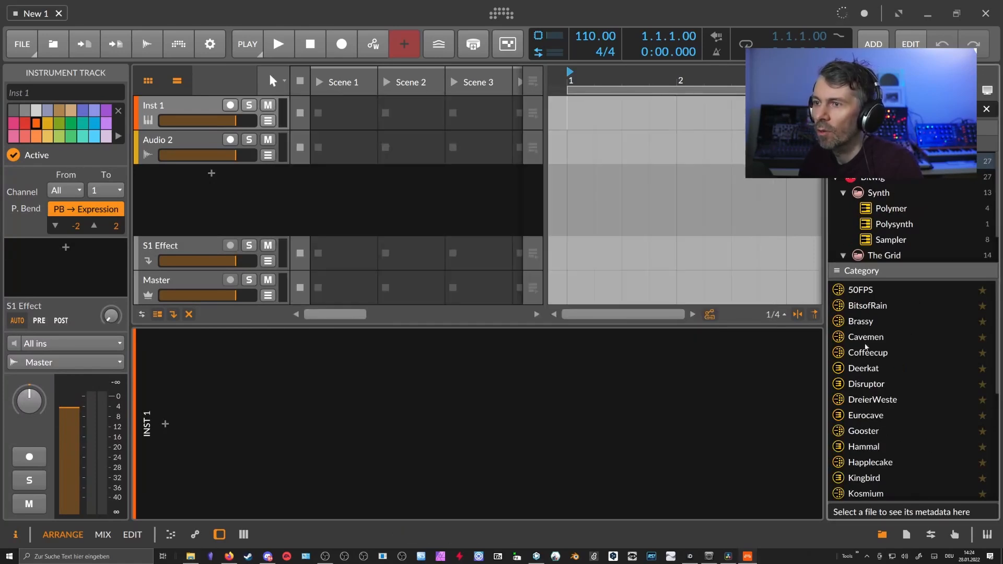
pyautogui.scroll(-5, 882, 339)
pyautogui.scroll(5, 881, 399)
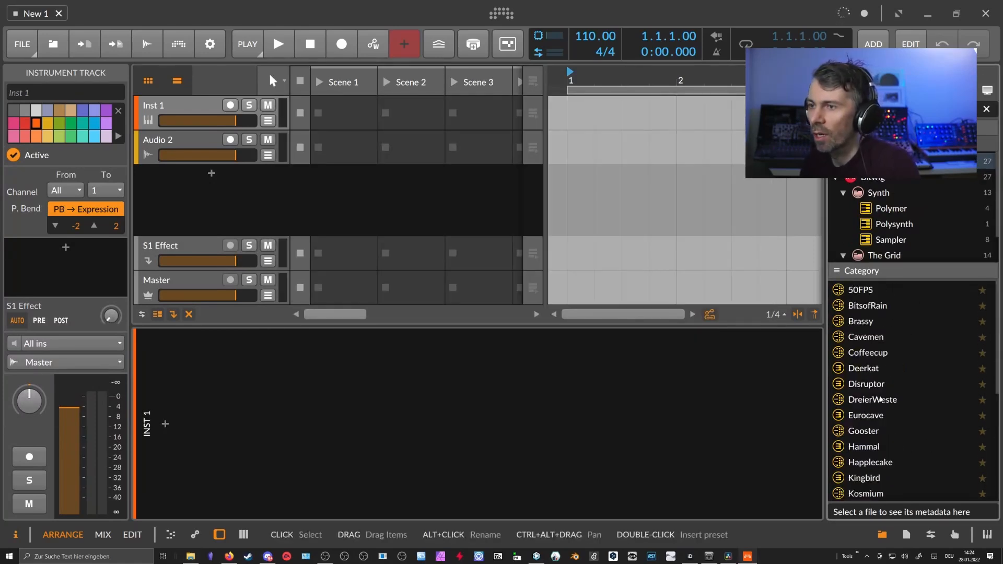
pyautogui.scroll(-5, 878, 378)
pyautogui.scroll(5, 867, 355)
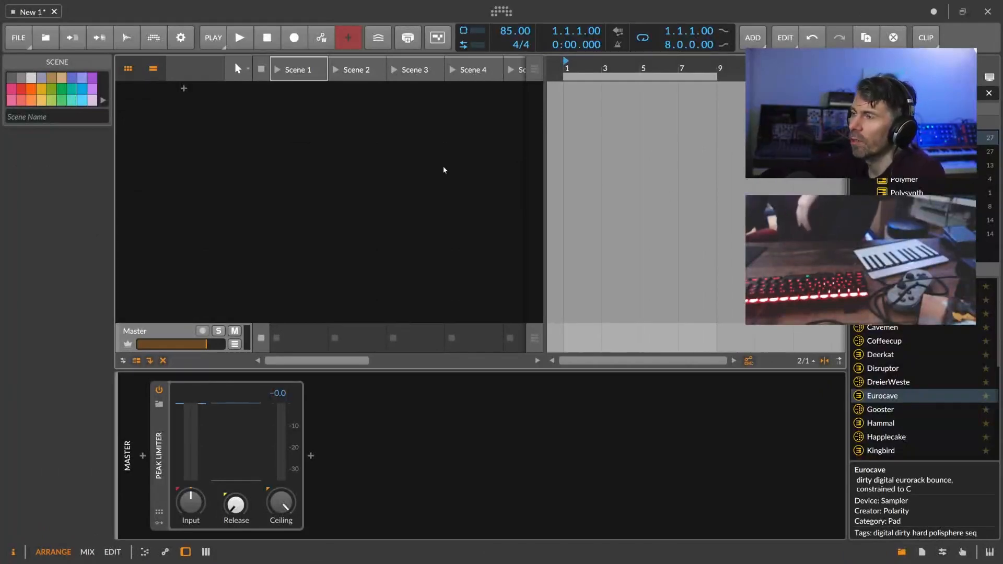
# Zoom the arranger timeline in slightly and open the PLAY transport settings popup.
pyautogui.moveTo(568, 69); pyautogui.dragTo(596, 70)
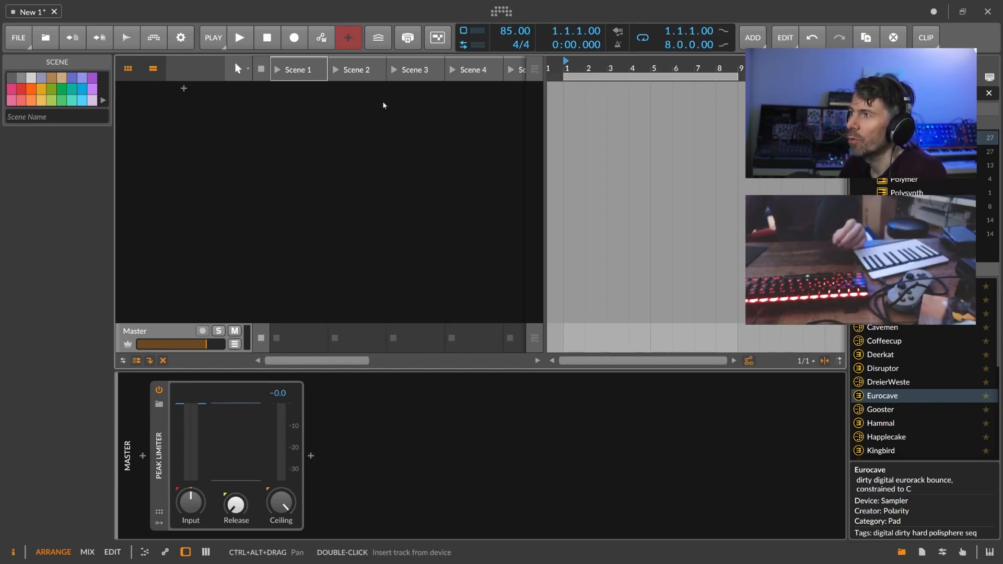
pyautogui.click(213, 39)
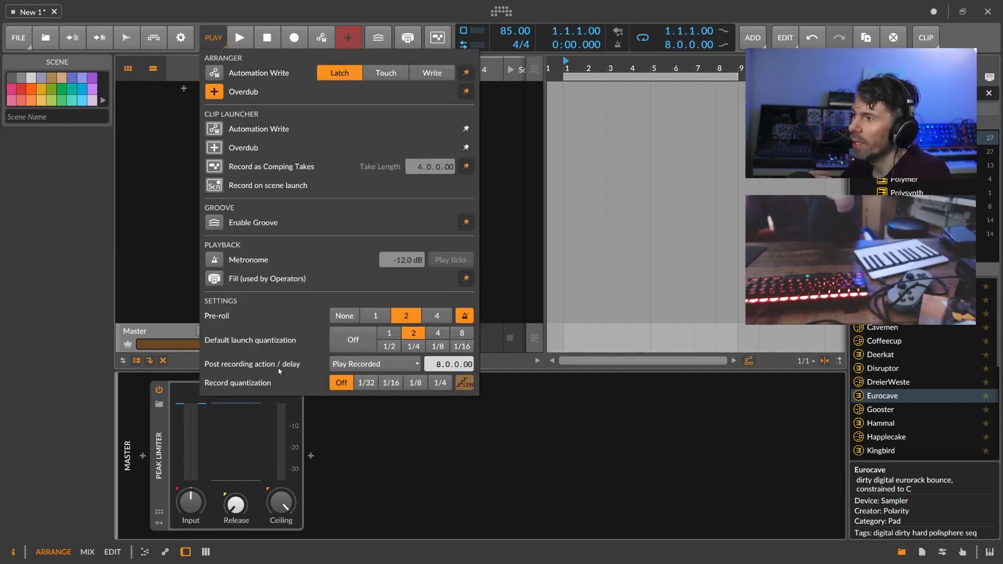
# Set the post-recording action to Play Recorded and keep default launch quantization at 2 bars.
pyautogui.click(374, 364)
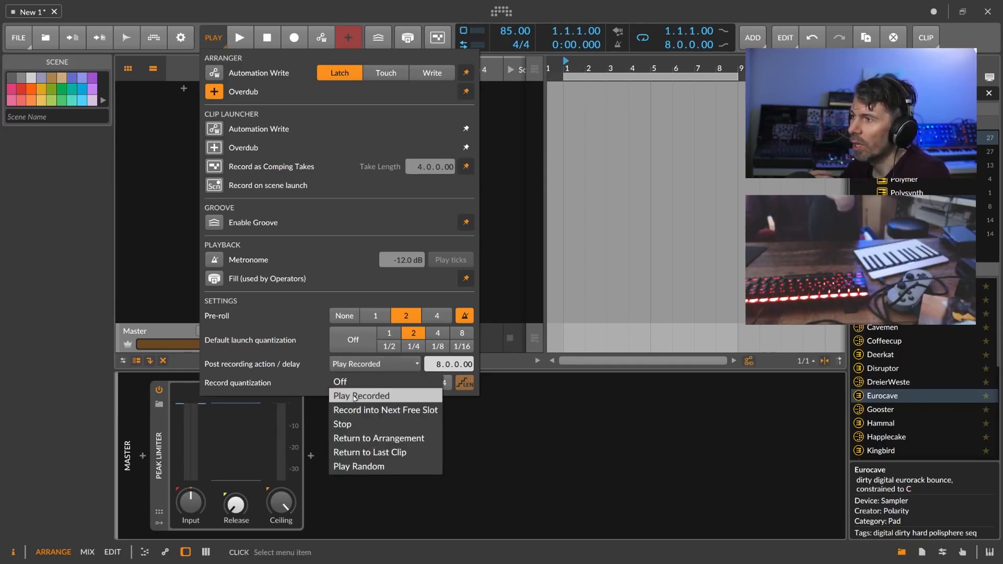
pyautogui.click(354, 396)
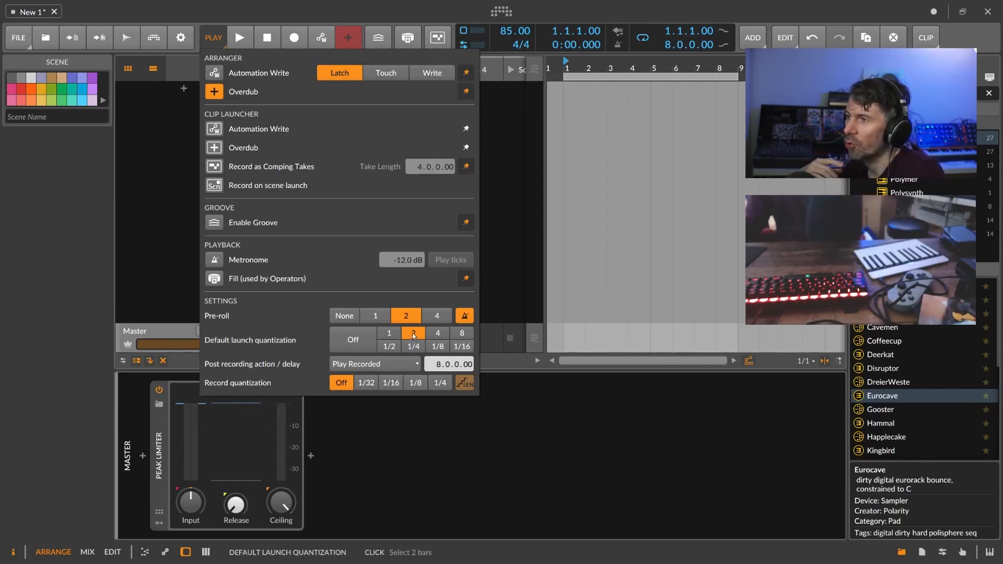
pyautogui.click(436, 336)
pyautogui.click(455, 336)
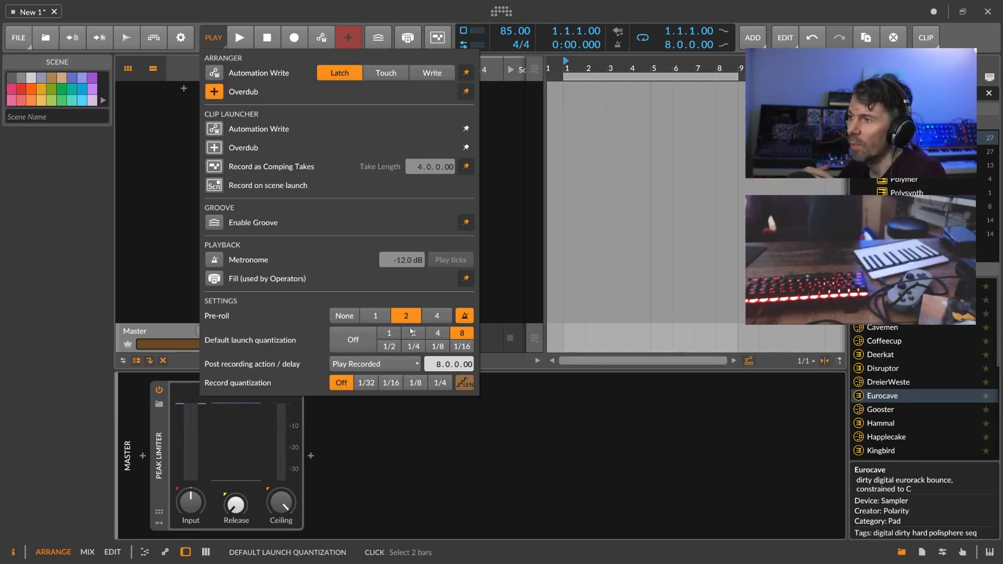
pyautogui.click(413, 334)
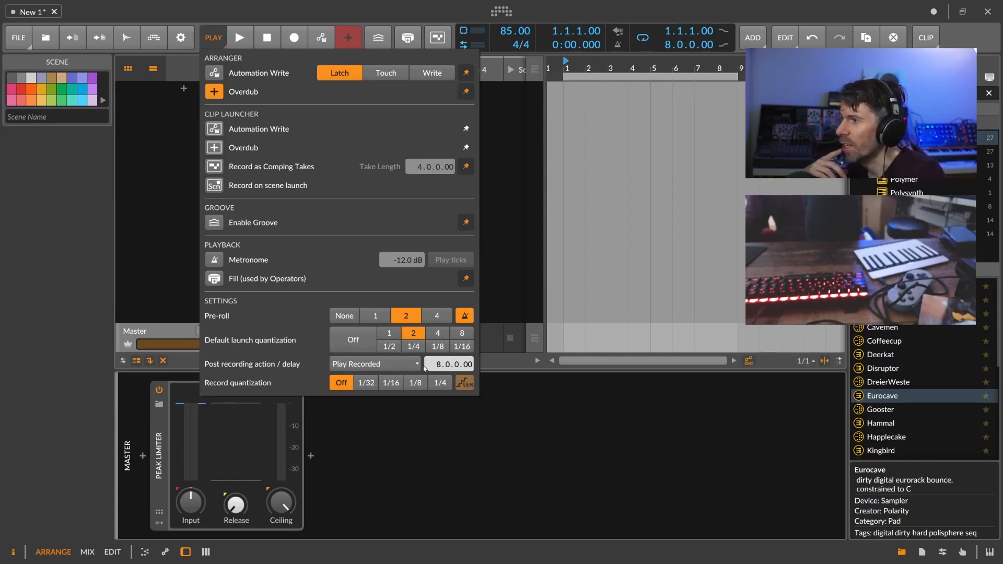
pyautogui.click(172, 224)
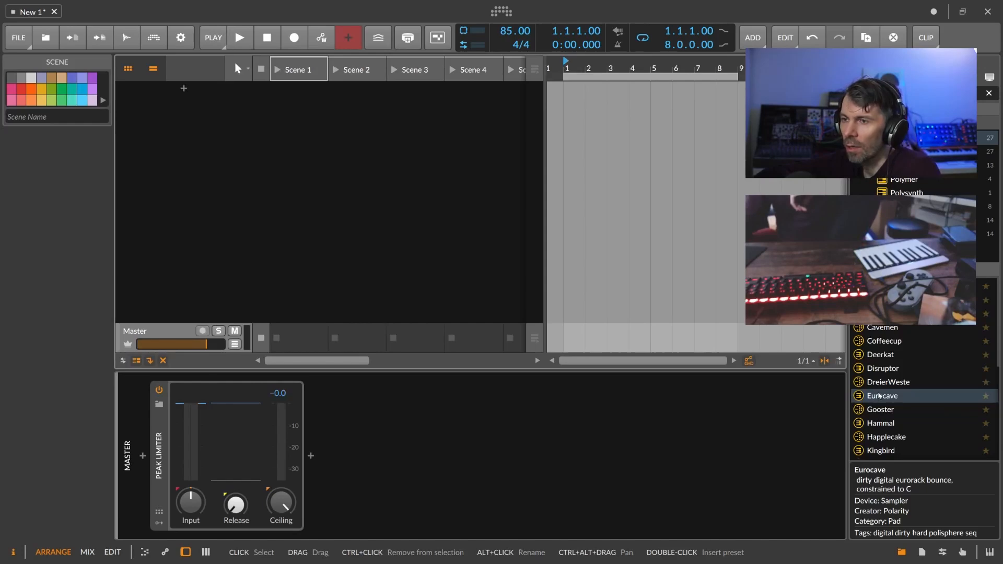
# Create a Deerkat Sampler track from the Deerkat preset in the browser.
pyautogui.click(880, 355)
pyautogui.moveTo(880, 354); pyautogui.dragTo(300, 198)
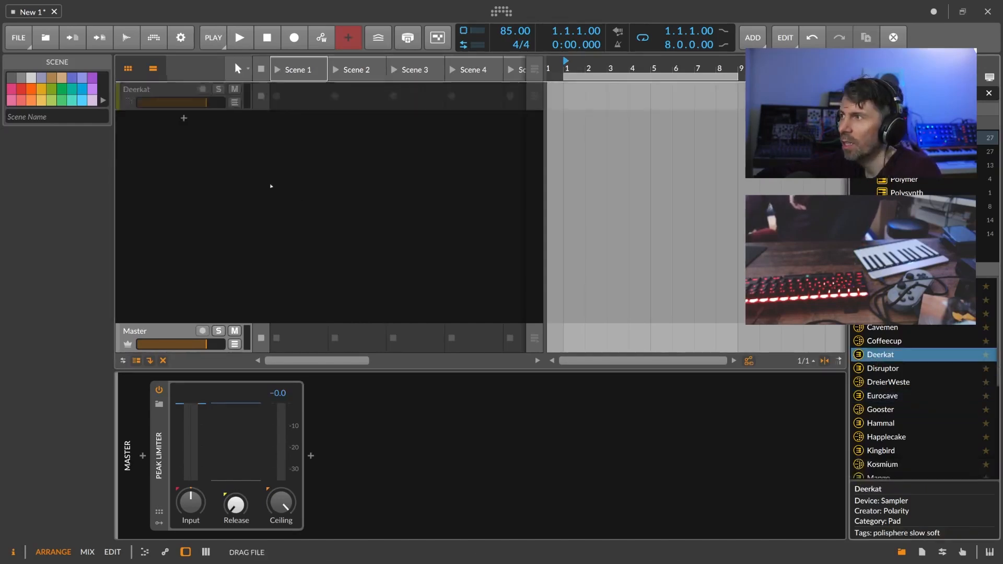
pyautogui.moveTo(193, 129); pyautogui.dragTo(192, 130)
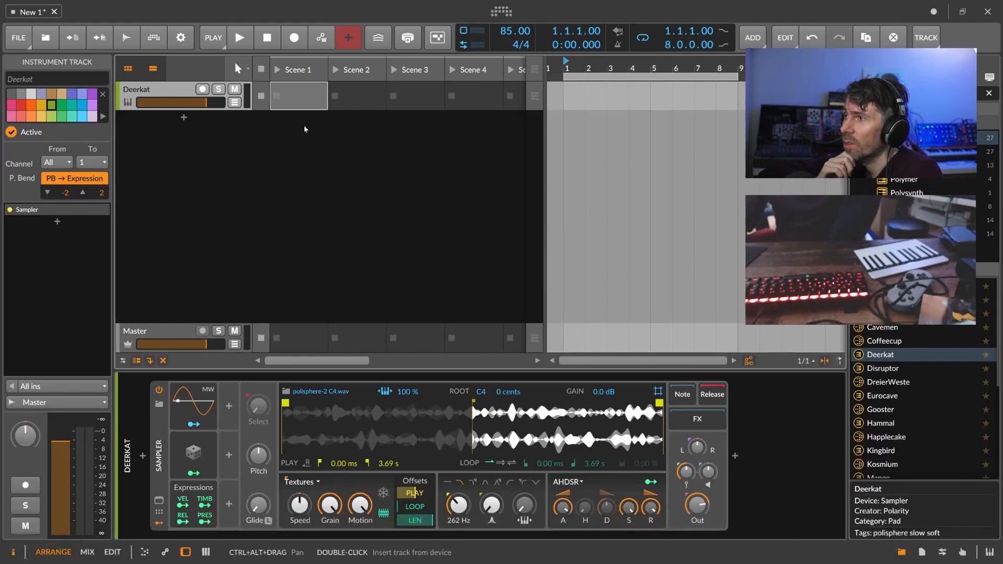
# Create a Scene 1 clip and draw one D#3 note lasting one bar.
pyautogui.doubleClick(297, 98)
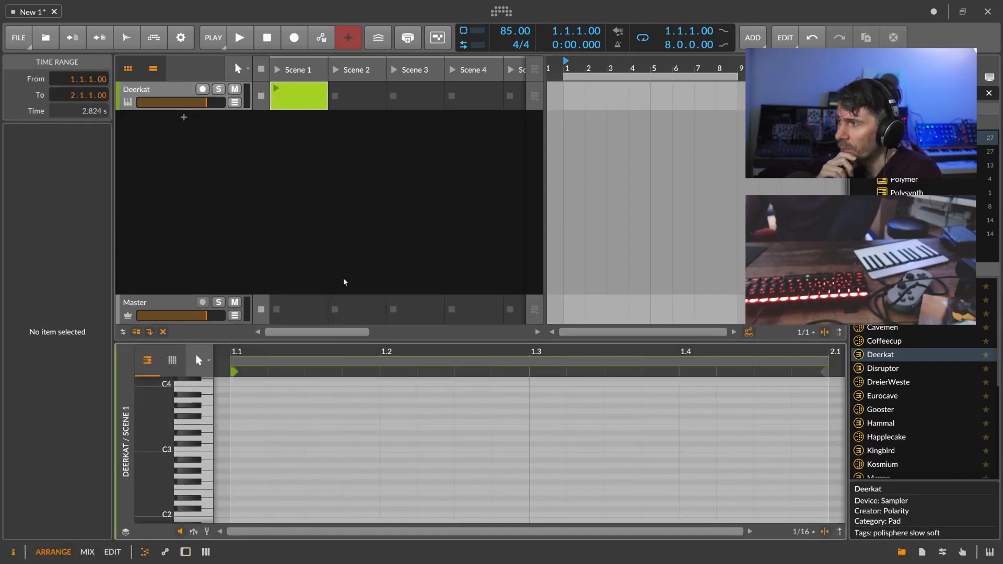
pyautogui.moveTo(297, 343); pyautogui.dragTo(300, 271)
pyautogui.moveTo(293, 280); pyautogui.dragTo(293, 319)
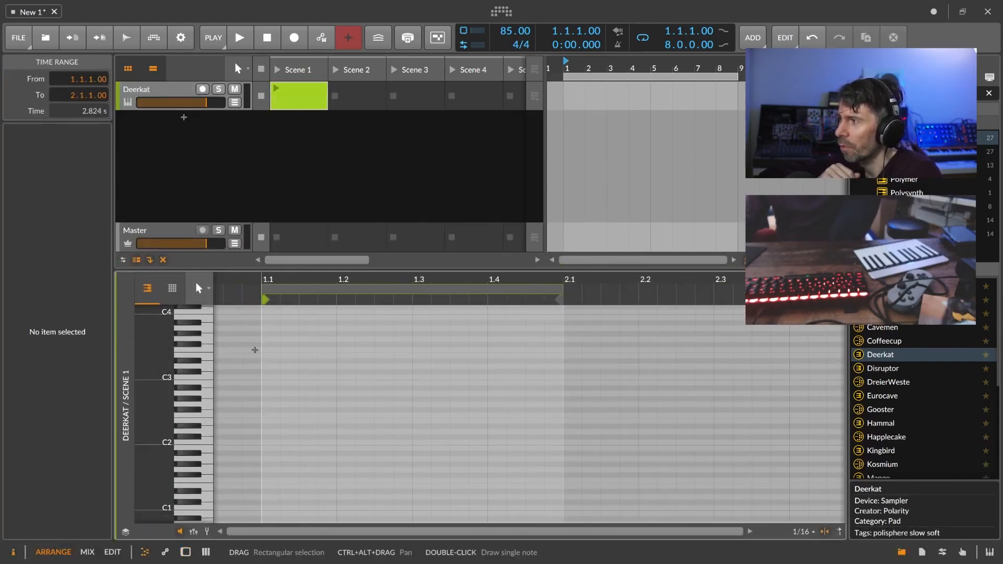
pyautogui.doubleClick(272, 361)
pyautogui.moveTo(278, 361); pyautogui.dragTo(562, 366)
pyautogui.click(448, 342)
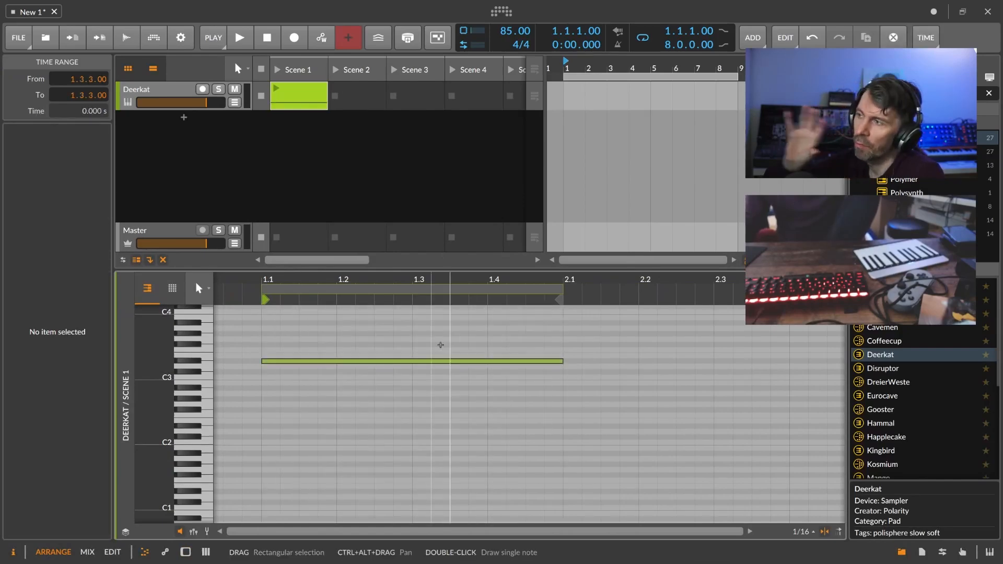
pyautogui.moveTo(340, 335); pyautogui.dragTo(321, 384)
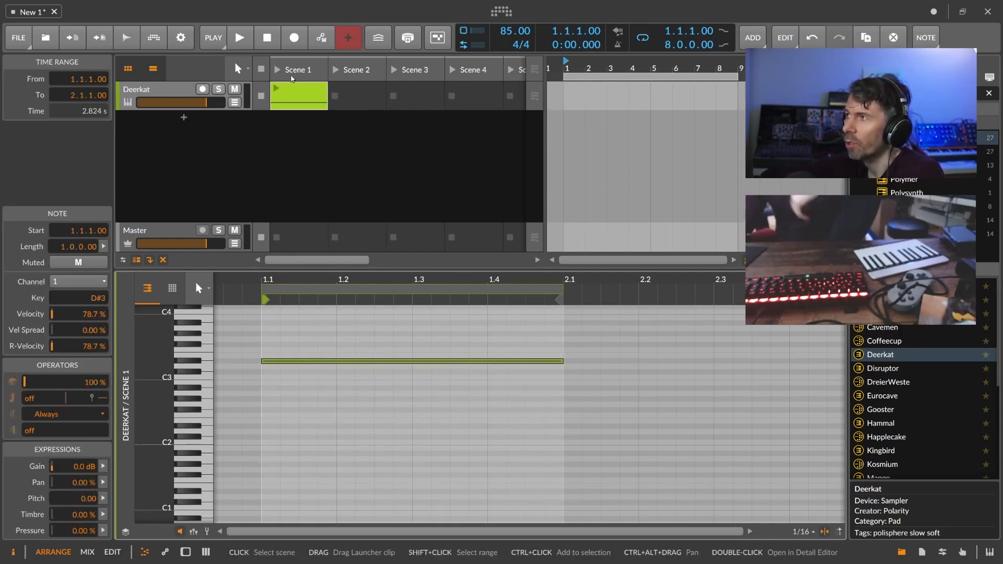
# Start playback and scale the Deerkat Scene 1 clip by 200% twice.
pyautogui.press('space')
pyautogui.click(174, 93)
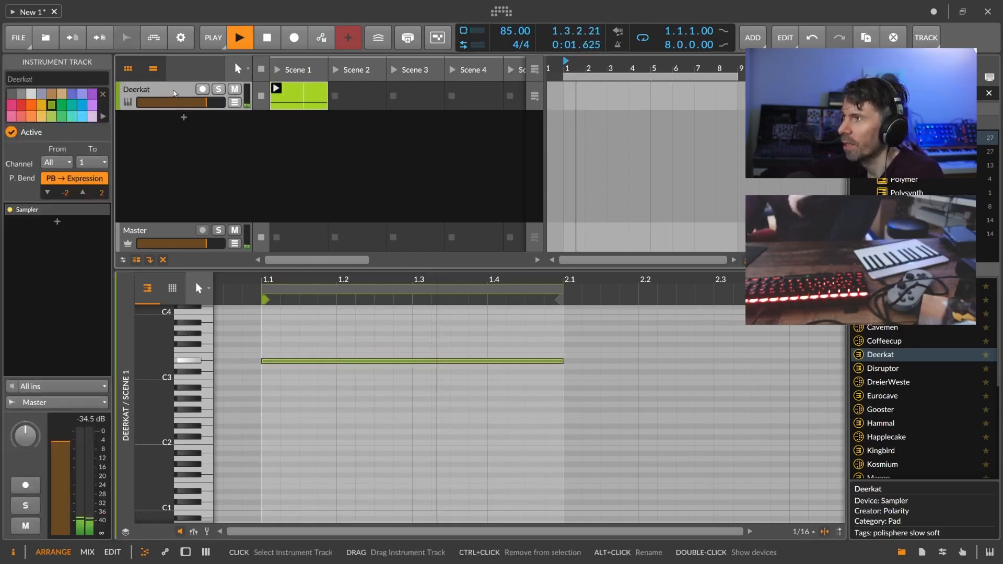
pyautogui.doubleClick(175, 94)
pyautogui.click(310, 103)
pyautogui.rightClick(310, 103)
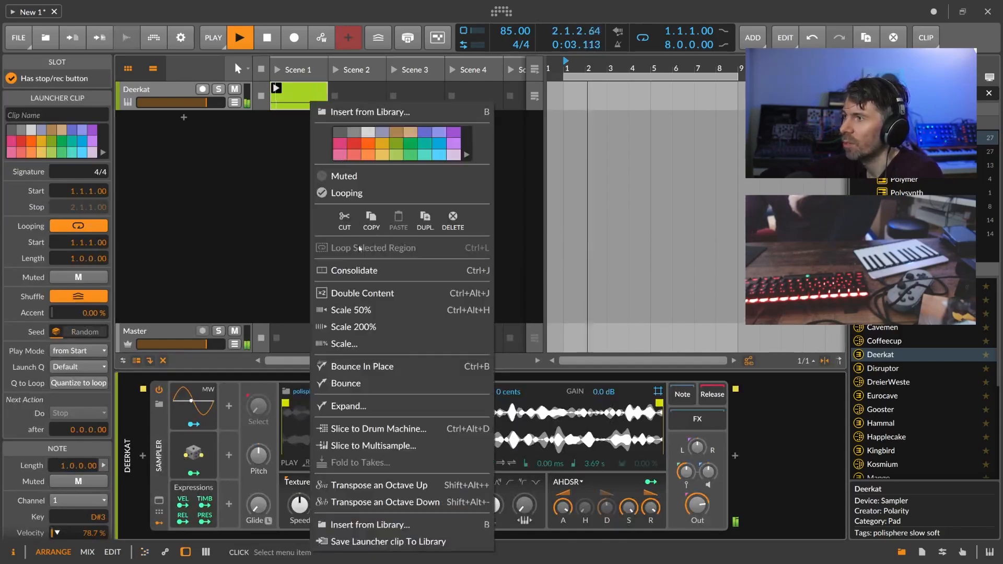
pyautogui.click(360, 328)
pyautogui.rightClick(310, 103)
pyautogui.click(357, 326)
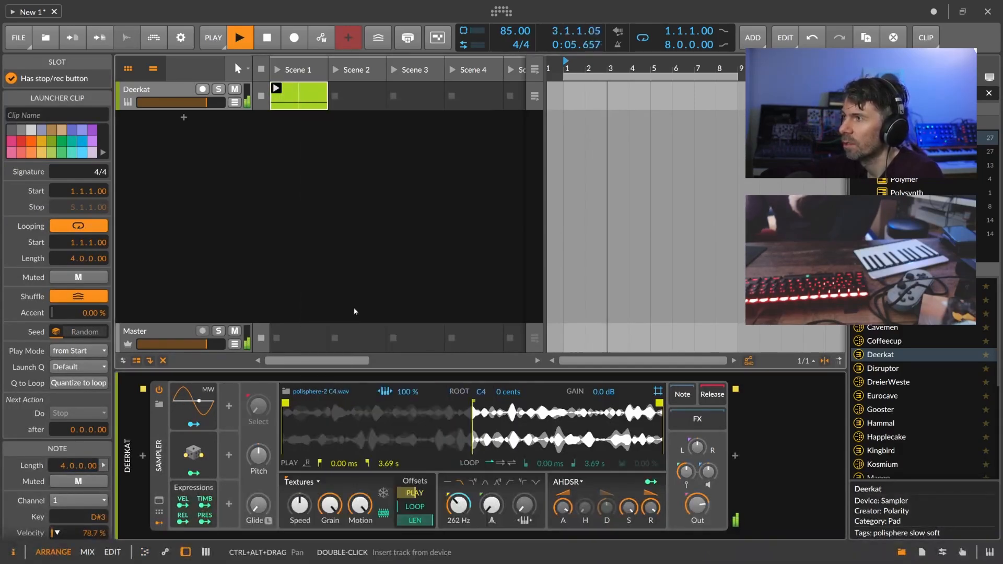
# Colour the clip pink, scale it 200% once more to eight bars, and view its notes.
pyautogui.rightClick(310, 104)
pyautogui.click(339, 145)
pyautogui.click(360, 327)
pyautogui.doubleClick(303, 103)
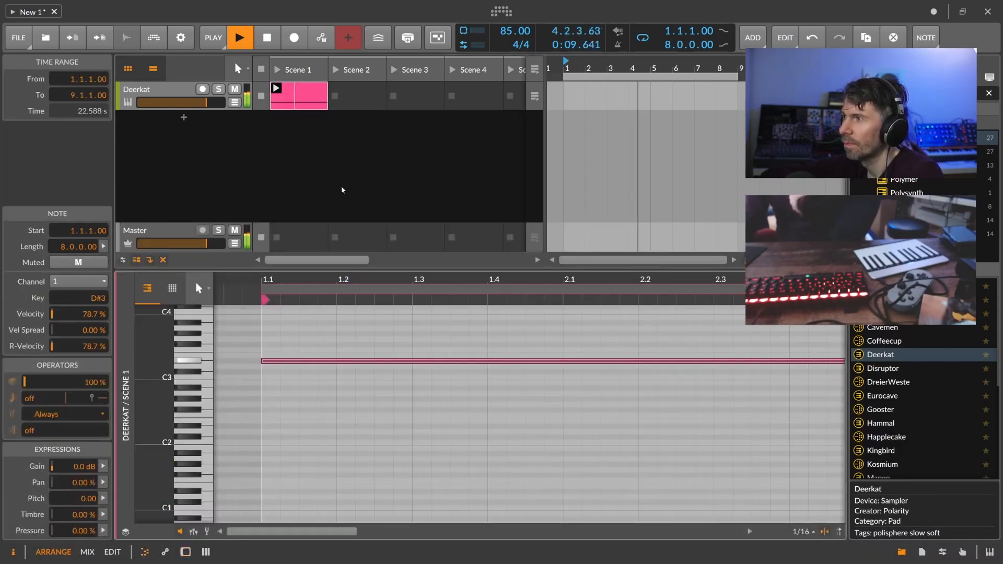
pyautogui.moveTo(336, 283)
pyautogui.mouseDown()
pyautogui.moveTo(341, 339)
pyautogui.moveTo(343, 276)
pyautogui.mouseUp()
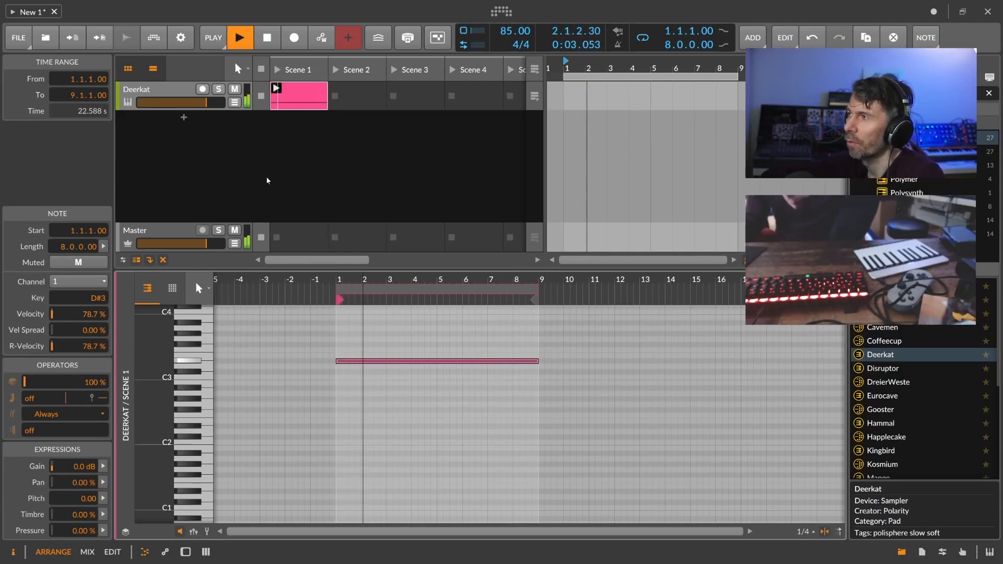
# Draw a D#2 note in the Deerkat clip spanning bars 1 to 9.
pyautogui.click(366, 384)
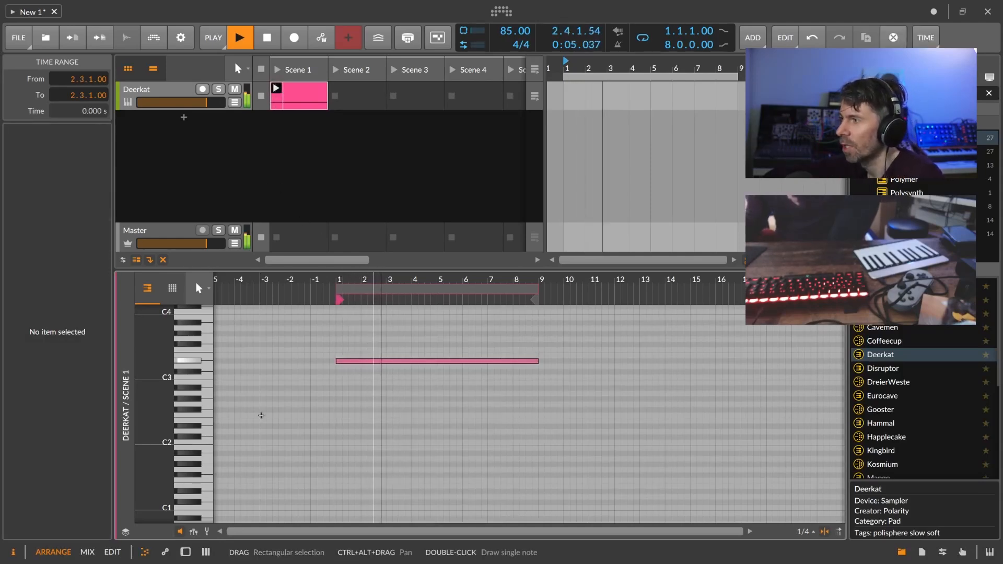
pyautogui.click(344, 429)
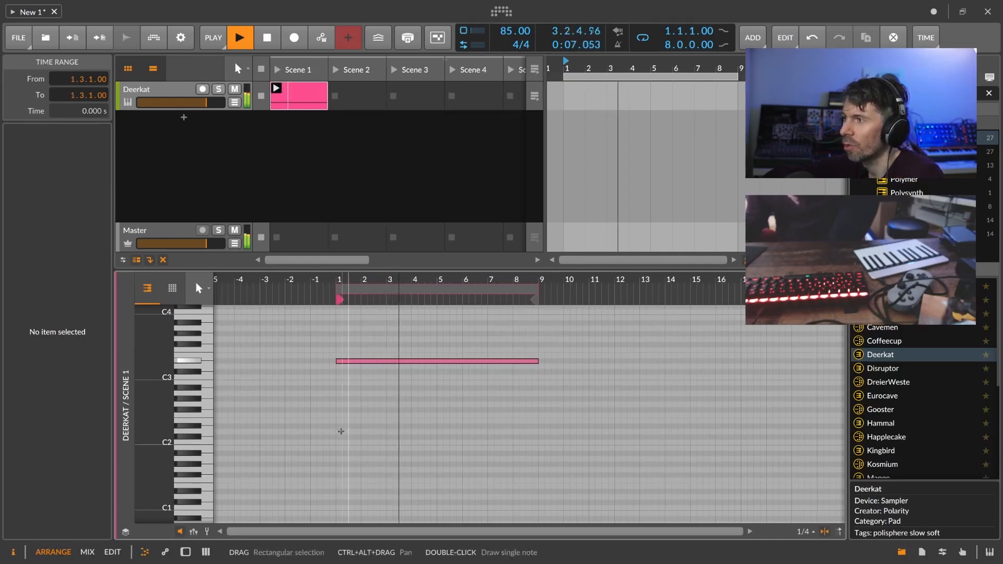
pyautogui.doubleClick(344, 430)
pyautogui.moveTo(359, 427); pyautogui.dragTo(534, 427)
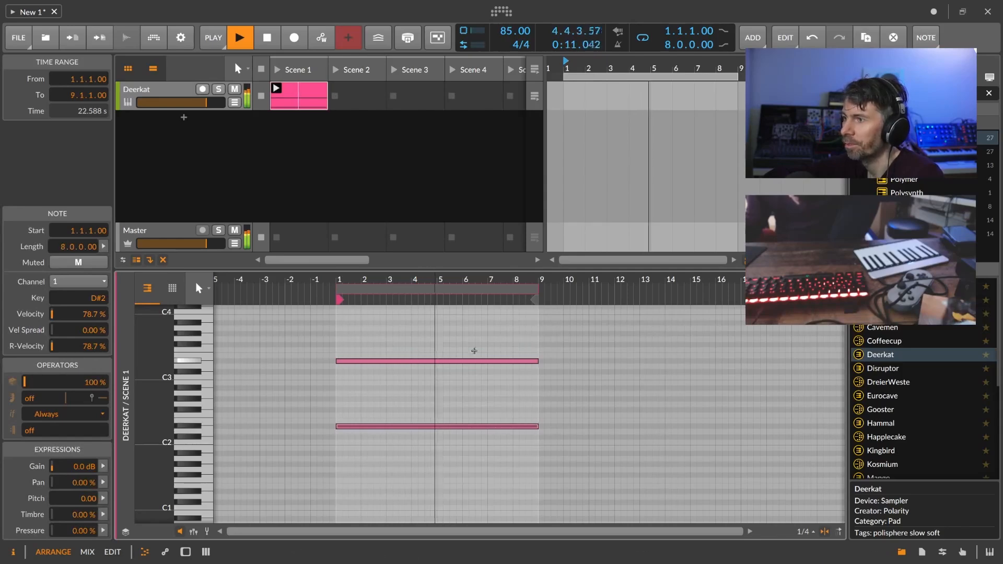
pyautogui.click(194, 130)
# Lower the Deerkat Sampler's output slightly and add a Brassy Poly Grid track from the browser.
pyautogui.press('d')
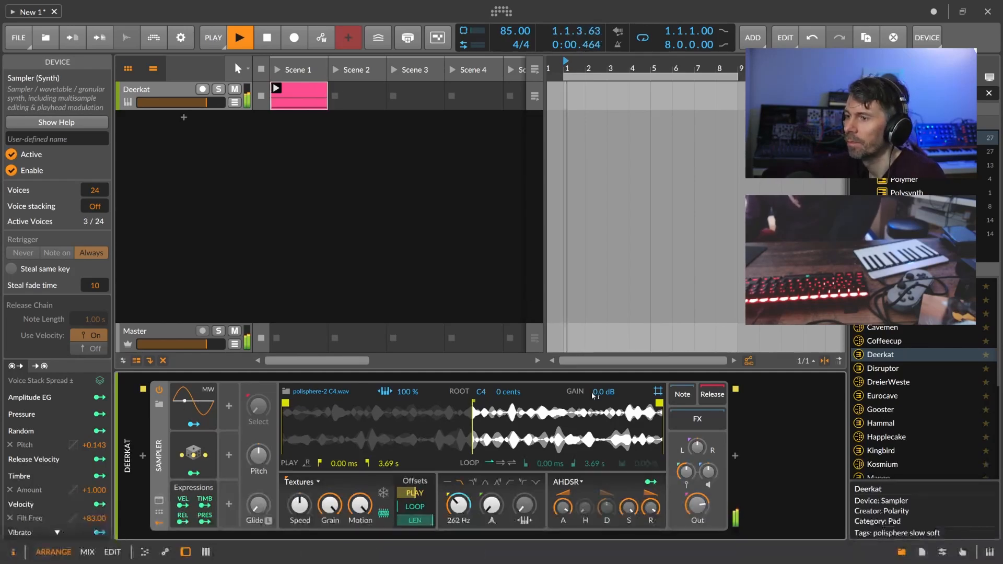
pyautogui.moveTo(697, 505); pyautogui.dragTo(697, 504)
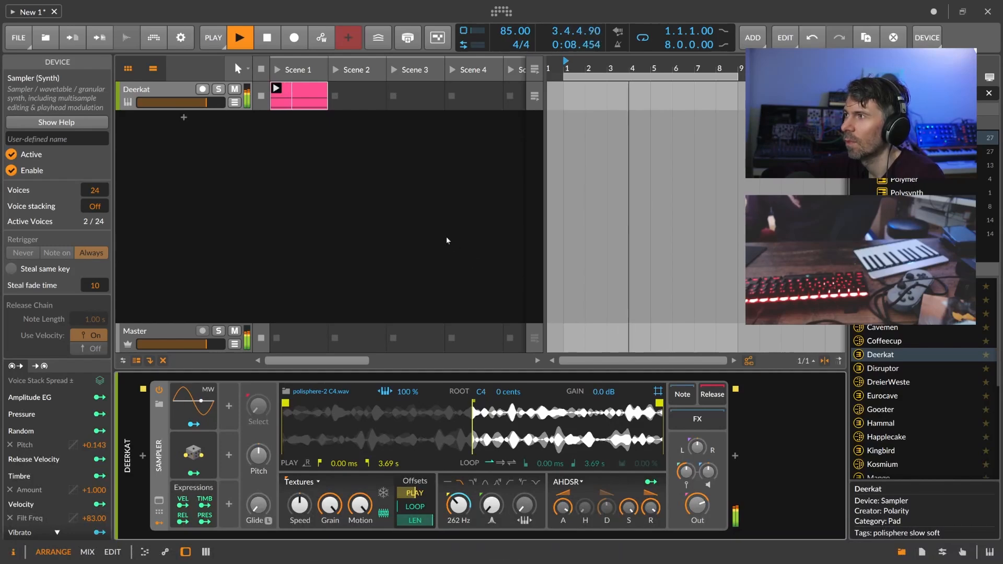
pyautogui.click(340, 258)
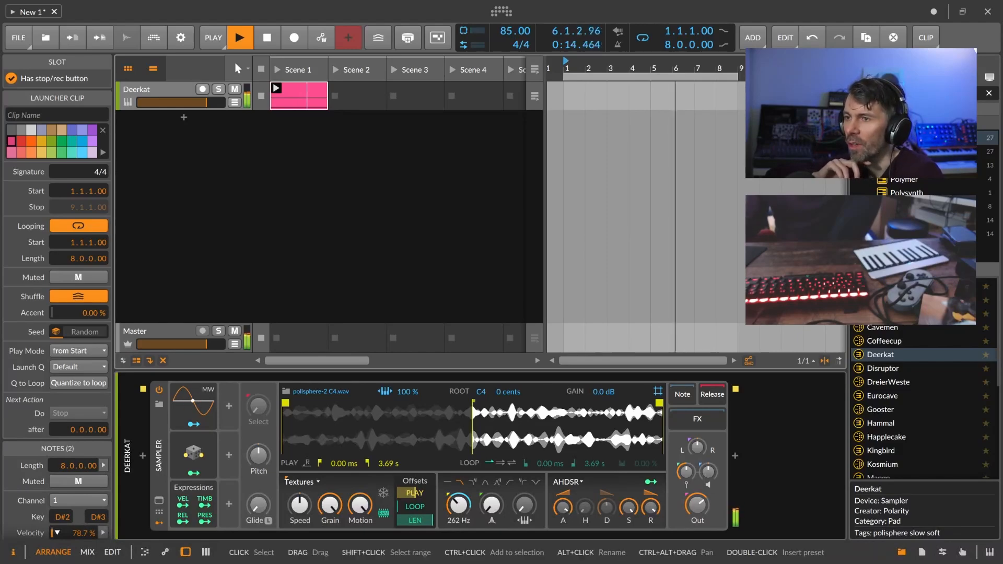
pyautogui.click(880, 314)
pyautogui.moveTo(879, 314); pyautogui.dragTo(156, 120)
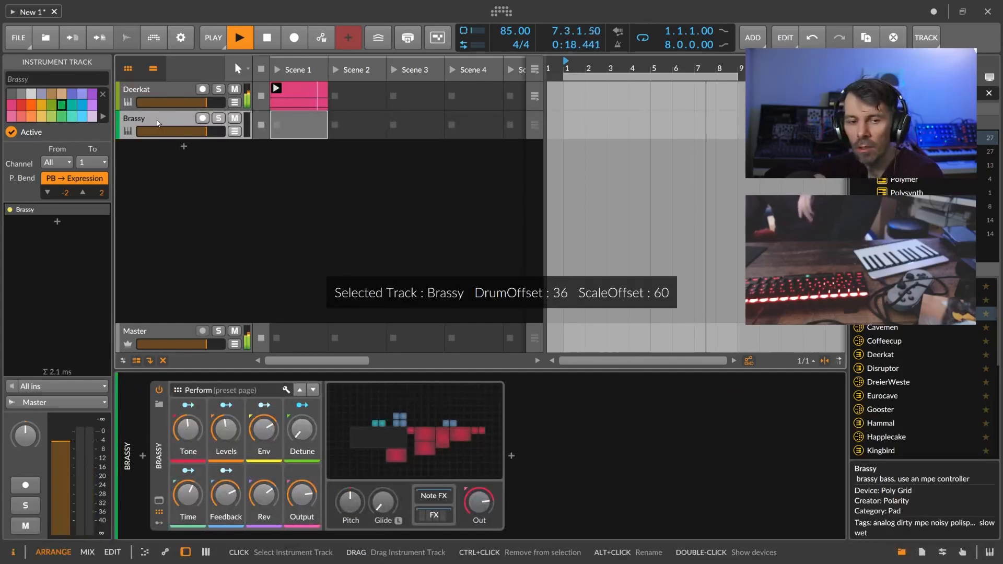
# Arm Brassy, enable the metronome, record a Scene 1 clip, then disarm and lower output to -5.3 dB.
pyautogui.click(202, 119)
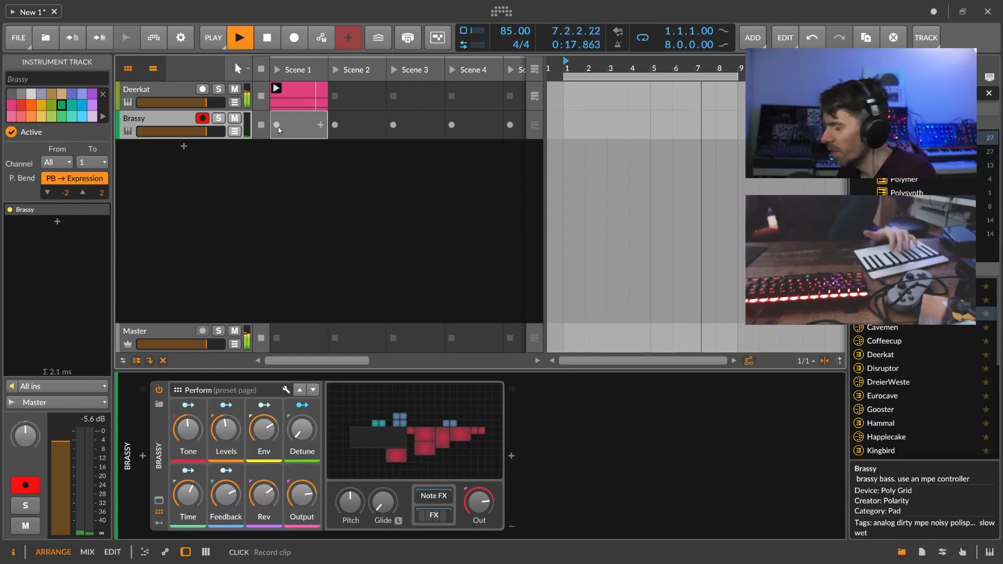
pyautogui.click(617, 46)
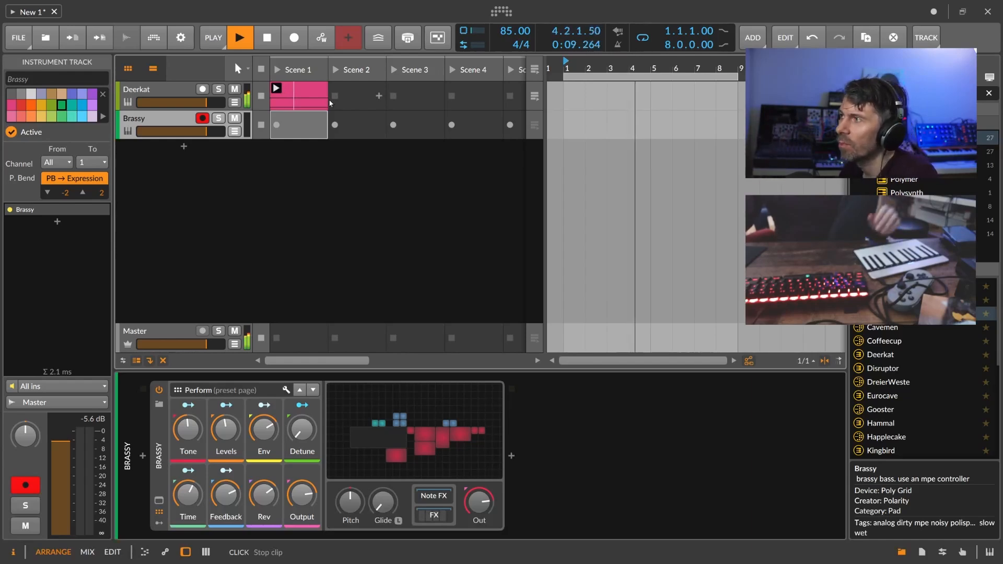
pyautogui.click(276, 124)
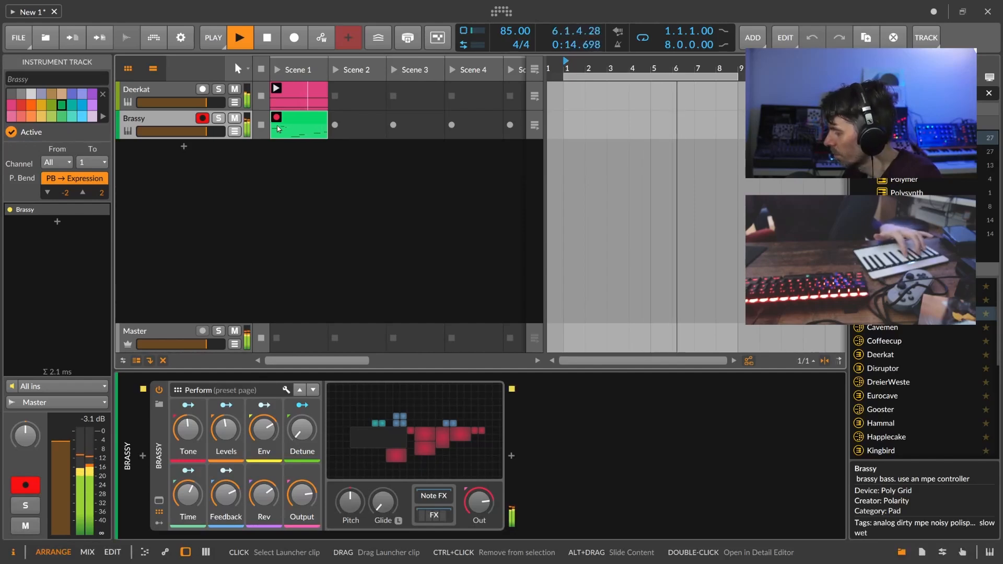
pyautogui.click(278, 126)
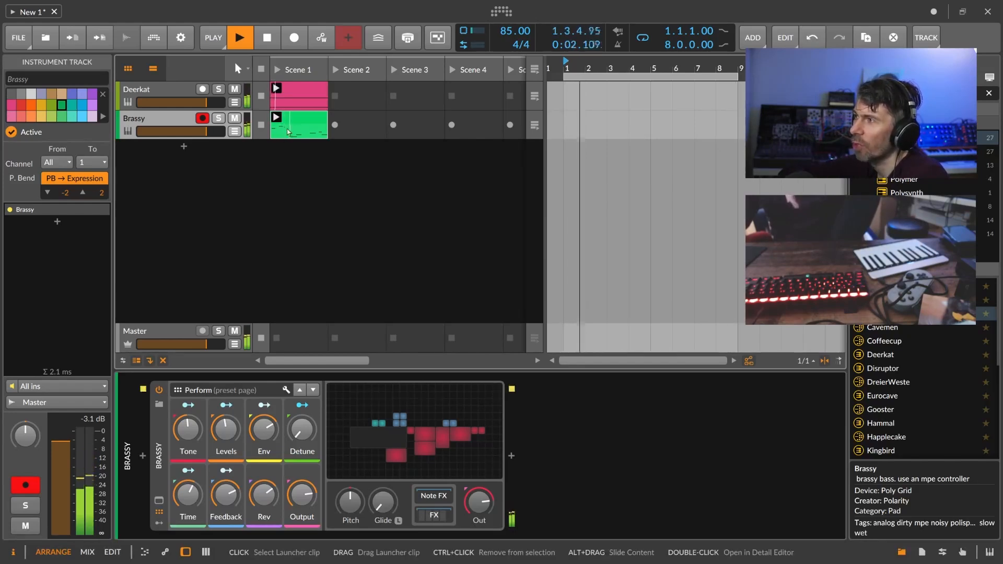
pyautogui.click(203, 119)
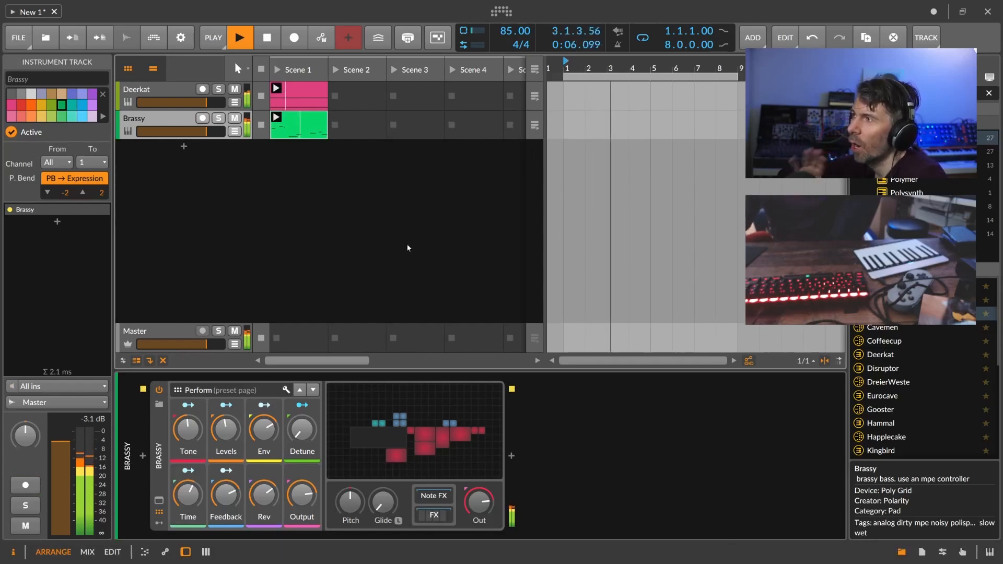
pyautogui.moveTo(479, 502); pyautogui.dragTo(479, 511)
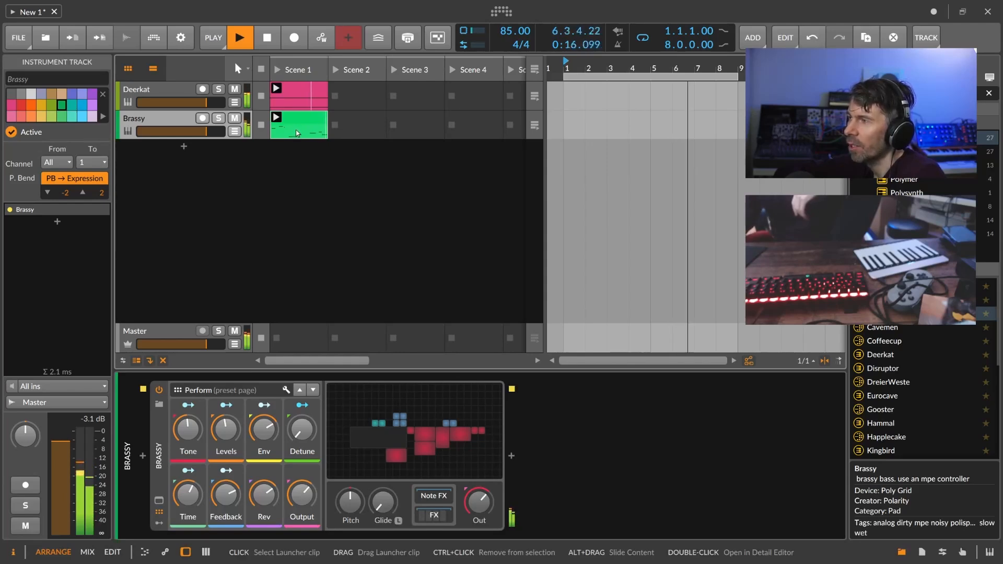
# Create empty clips in Brassy's Scene 2, 3 and 4 slots.
pyautogui.doubleClick(360, 132)
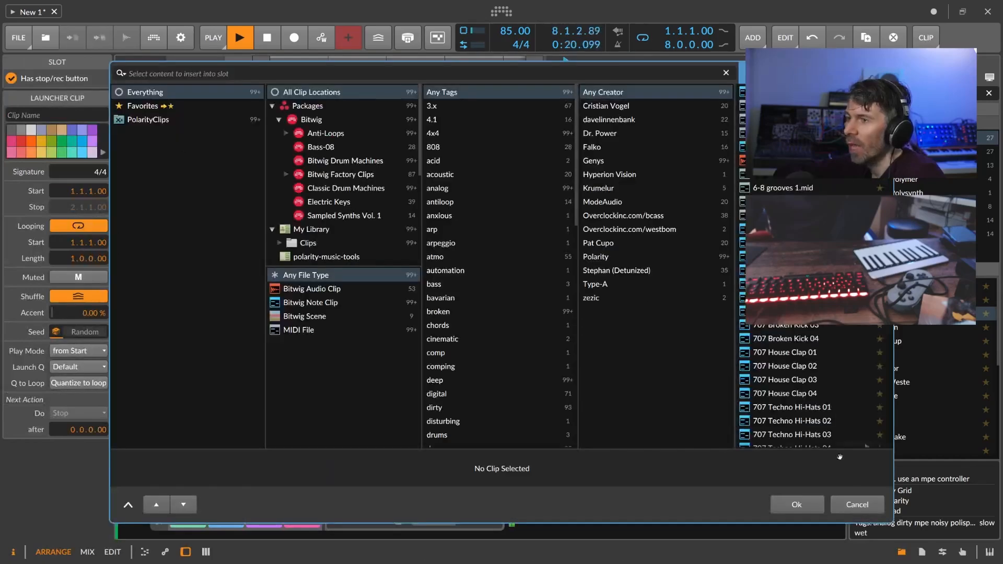
pyautogui.click(854, 503)
pyautogui.doubleClick(417, 130)
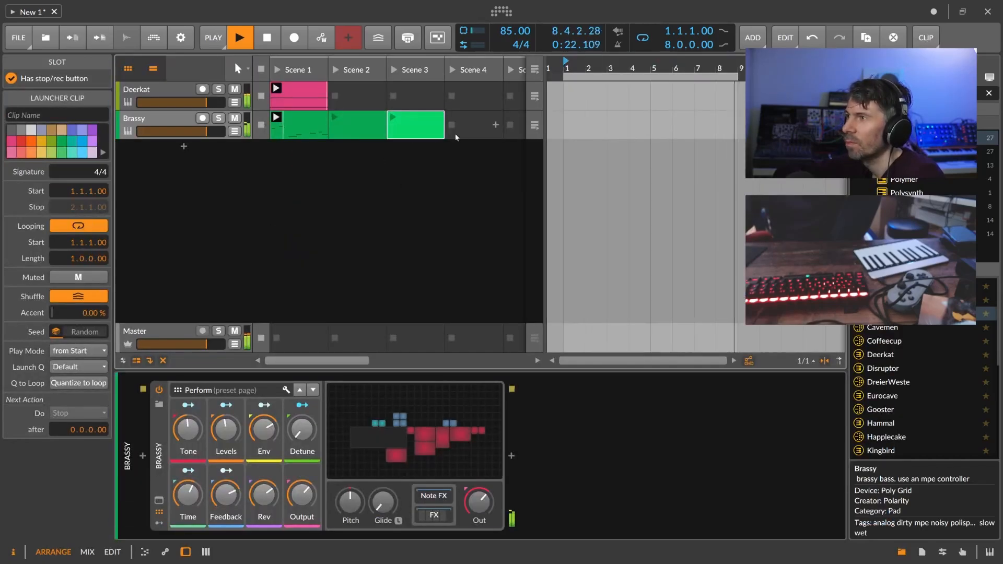
pyautogui.doubleClick(453, 136)
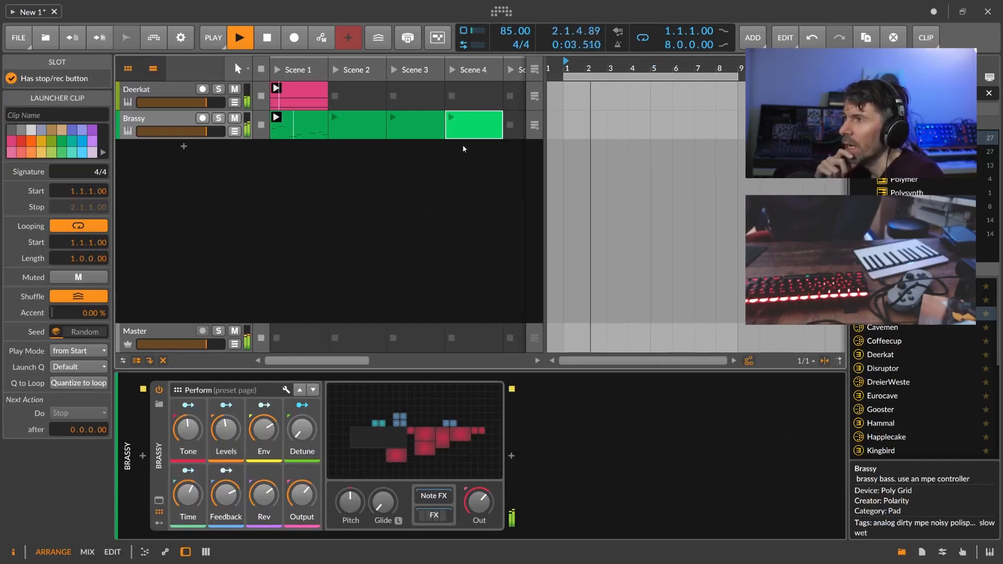
# Set the Brassy clips' next action to Play Random after 8.0.0.00 bars.
pyautogui.click(293, 127)
pyautogui.scroll(-2, 39, 236)
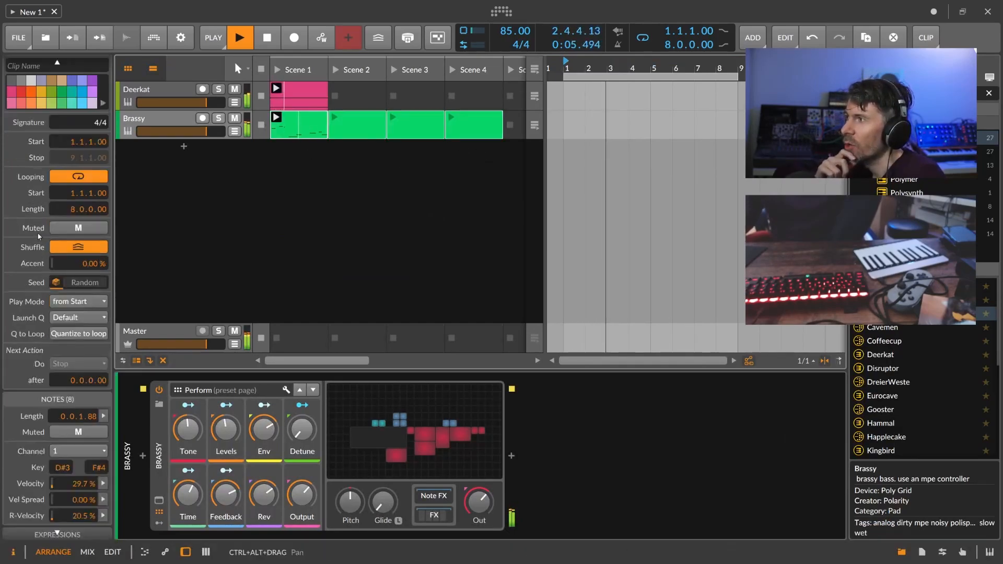
pyautogui.scroll(-2, 39, 236)
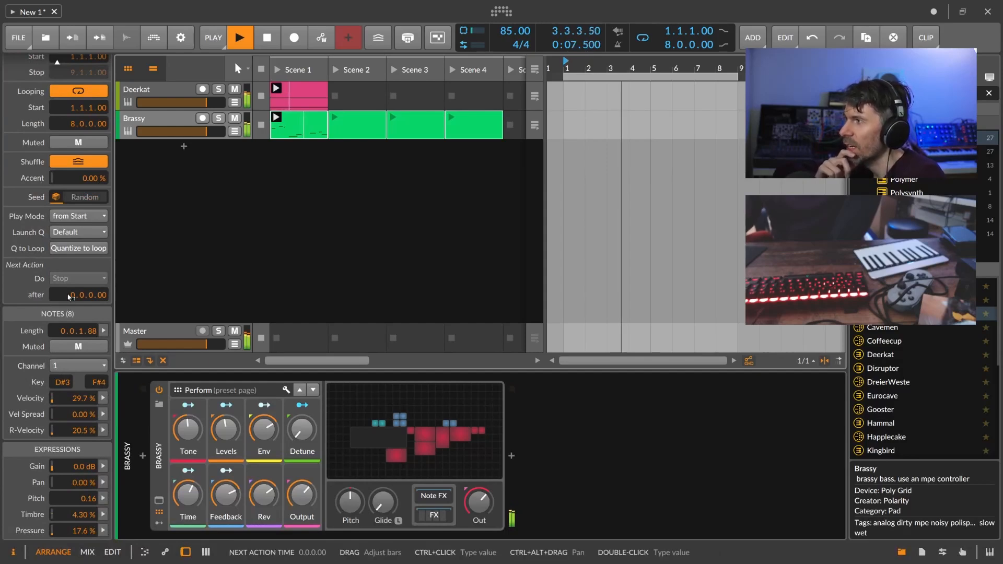
pyautogui.moveTo(70, 296); pyautogui.dragTo(70, 282)
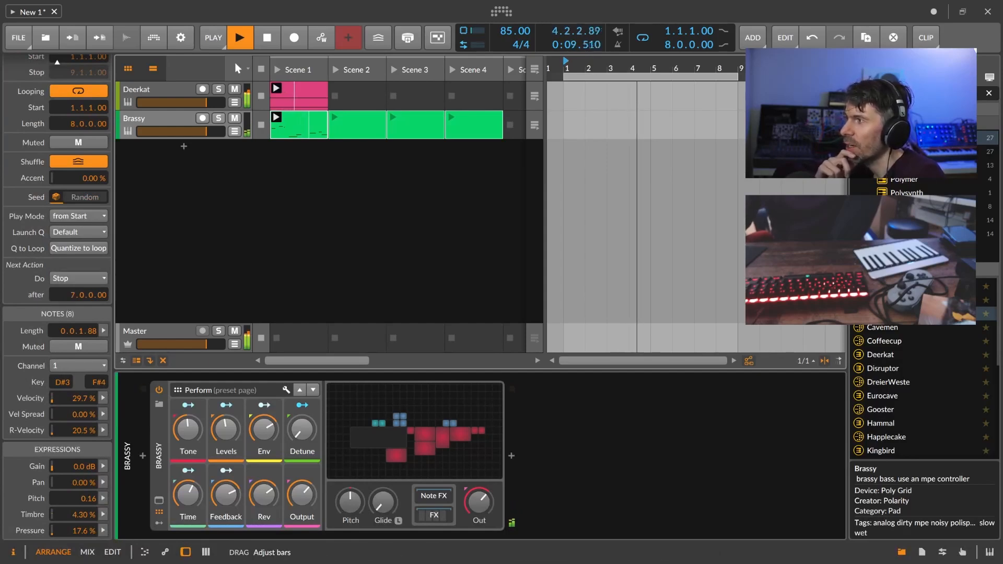
pyautogui.click(79, 278)
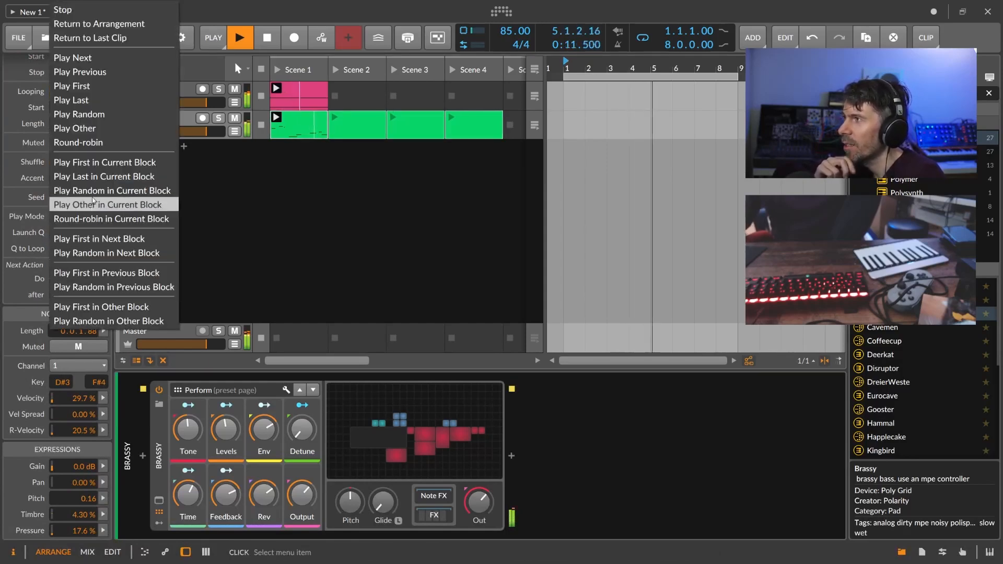
pyautogui.click(99, 119)
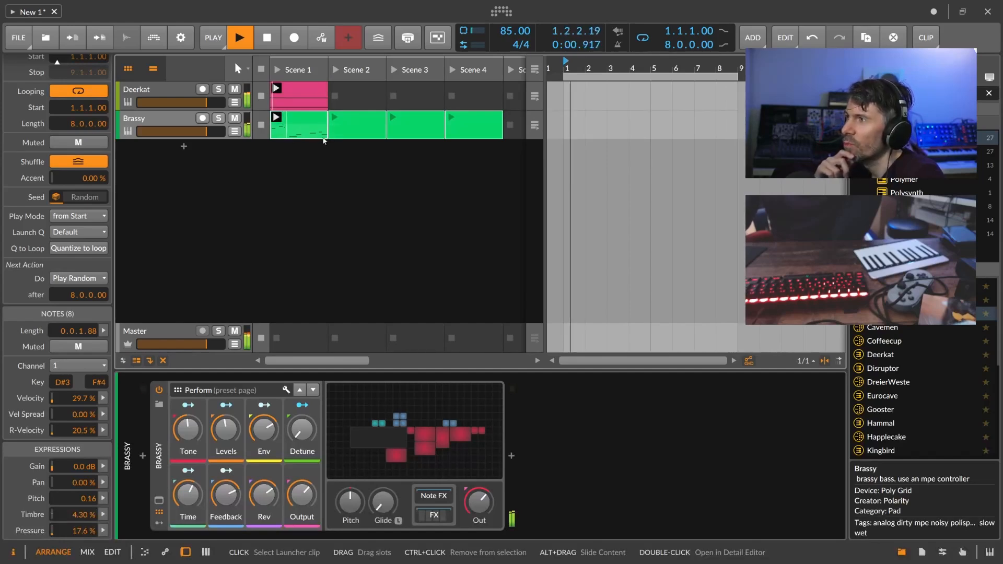
pyautogui.click(356, 127)
pyautogui.click(462, 131)
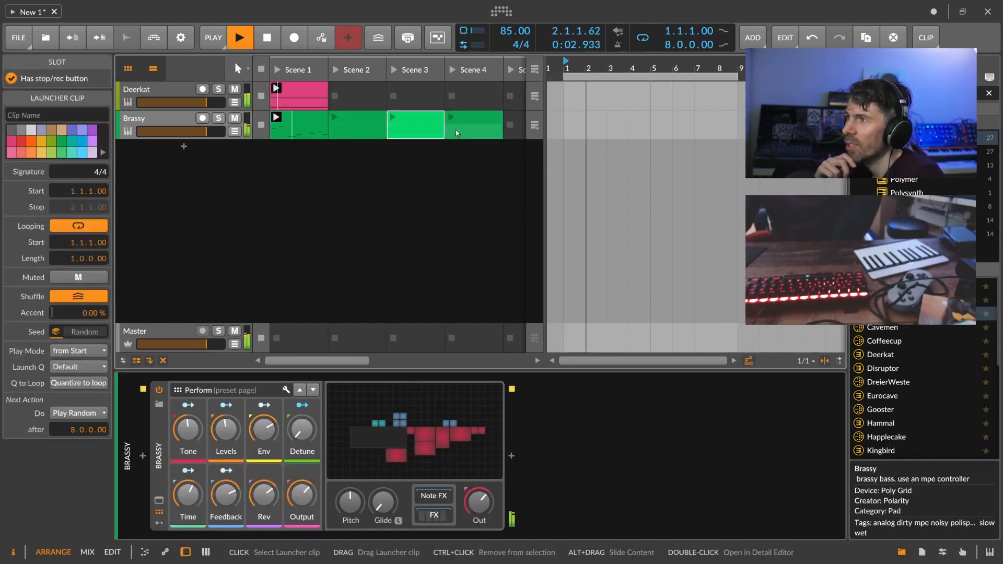
pyautogui.click(298, 130)
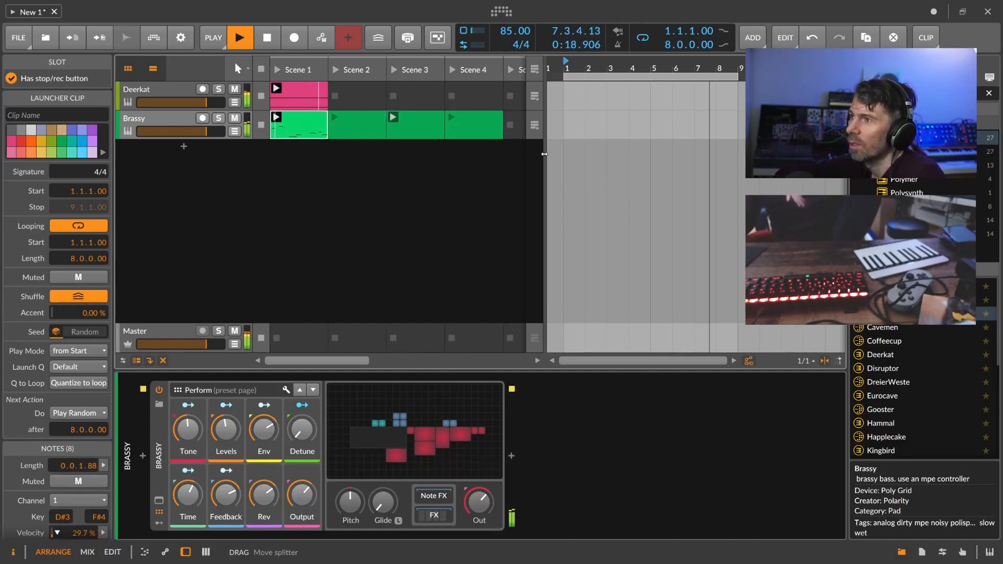
# Drag the launcher–arranger splitter right until the Scene 5 column appears.
pyautogui.moveTo(544, 154); pyautogui.dragTo(608, 154)
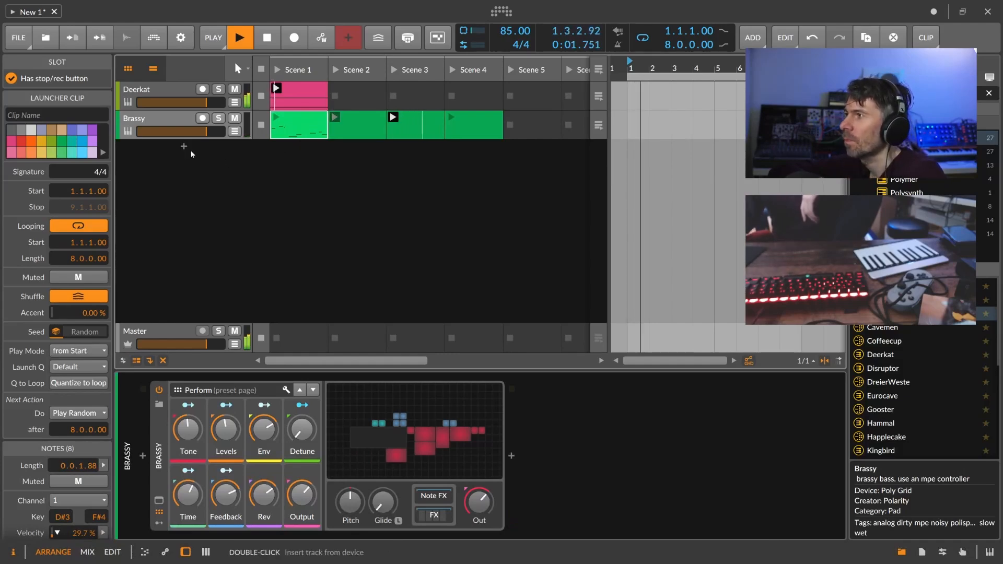
pyautogui.scroll(-5, 874, 327)
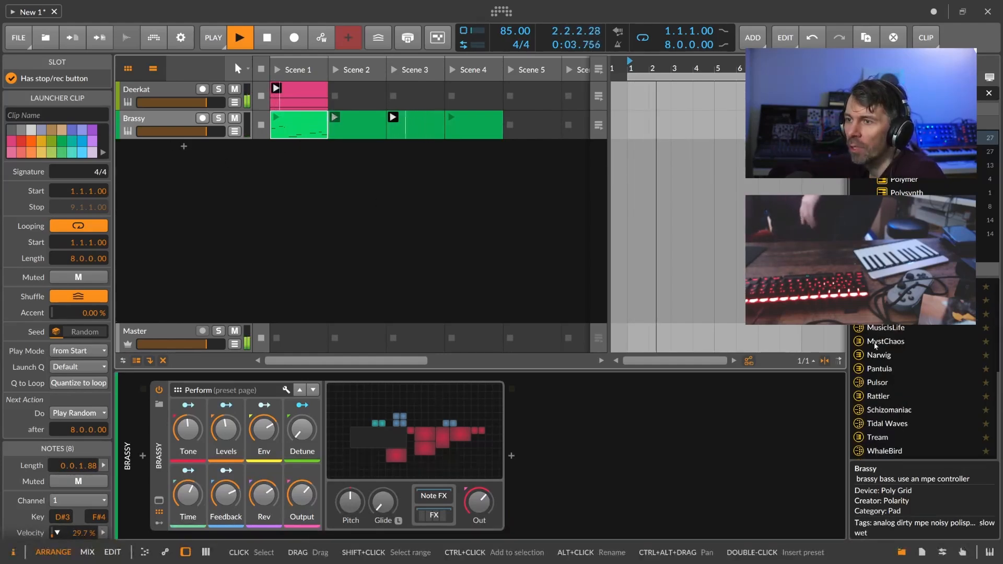
# Add the Pantula preset as a new track, arm it, and record a clip into Scene 1.
pyautogui.moveTo(879, 379); pyautogui.dragTo(182, 158)
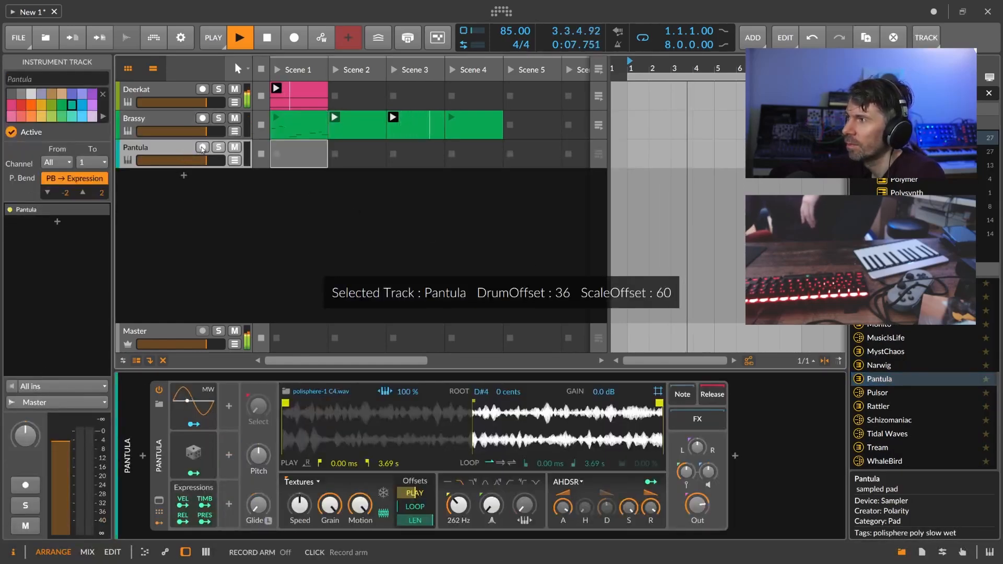
pyautogui.click(202, 148)
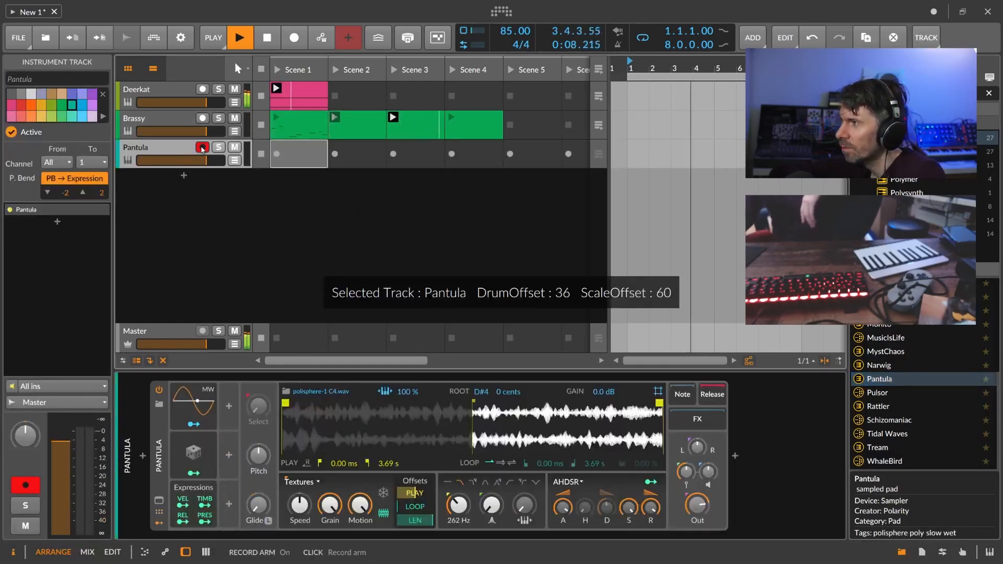
pyautogui.click(278, 156)
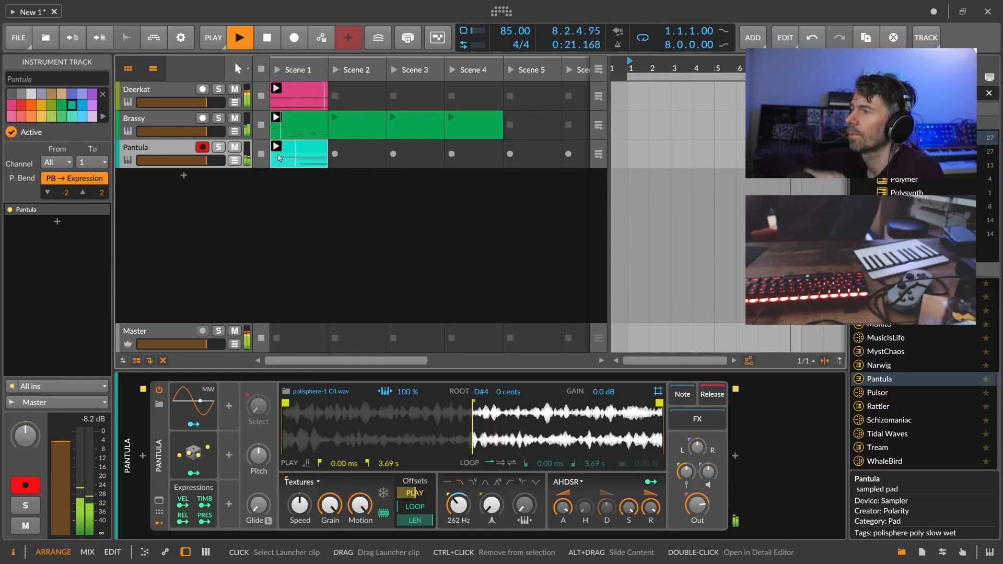
# Create clips in Pantula's Scene 2 and 3 slots and select all three Pantula clips.
pyautogui.doubleClick(353, 155)
pyautogui.doubleClick(408, 159)
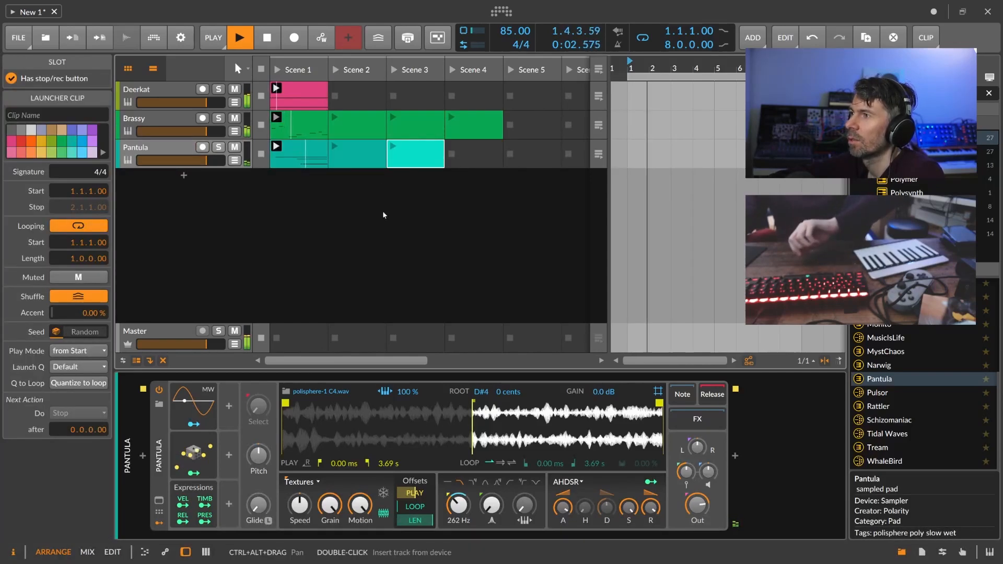
pyautogui.keyDown('shift'); pyautogui.click(313, 156); pyautogui.keyUp('shift')
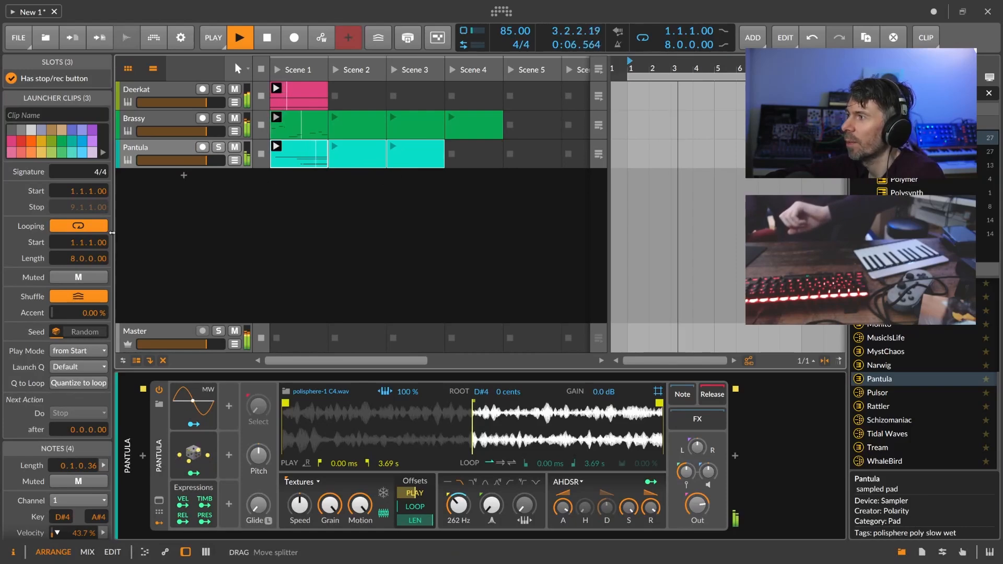
# Set the Pantula clips to Play Random after 8 bars, then add the Tream preset as a track.
pyautogui.scroll(-3, 86, 400)
pyautogui.scroll(-1, 86, 400)
pyautogui.moveTo(70, 297); pyautogui.dragTo(70, 285)
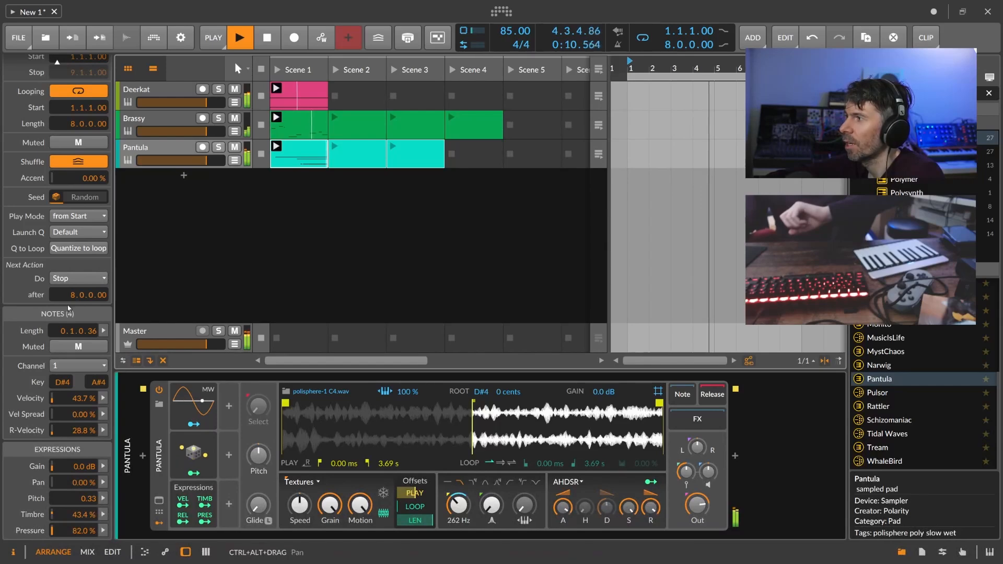
pyautogui.click(78, 278)
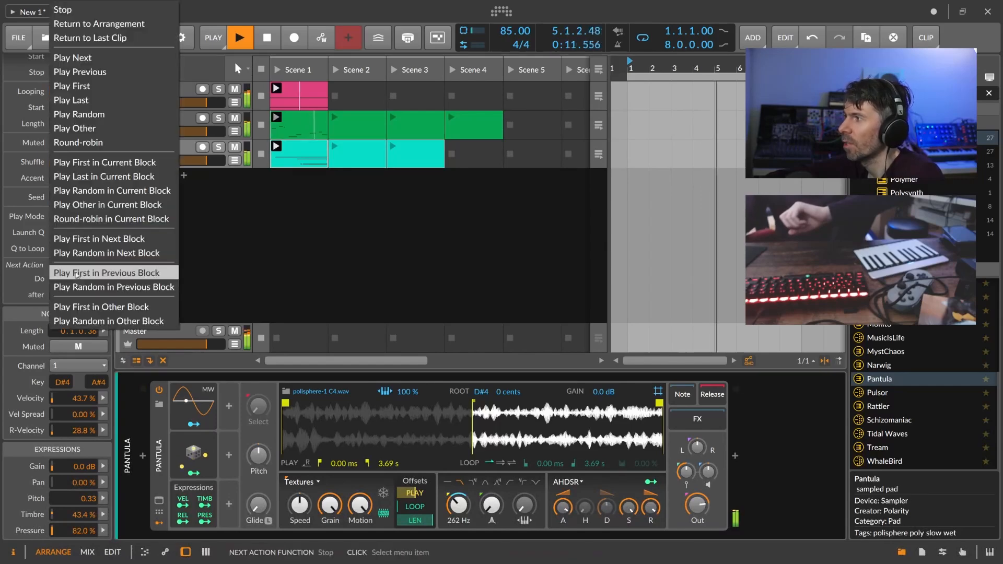
pyautogui.click(99, 114)
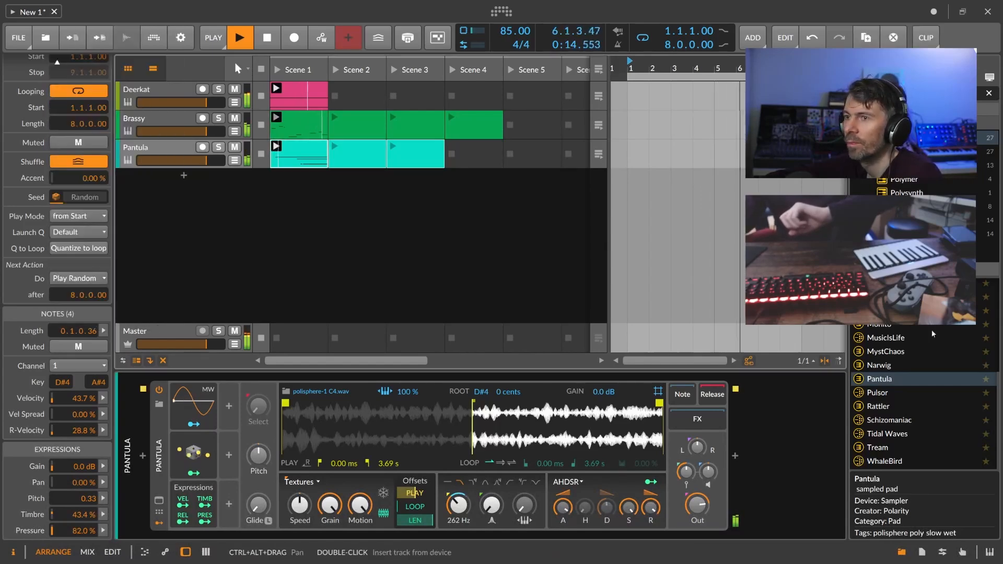
pyautogui.moveTo(889, 452); pyautogui.dragTo(178, 180)
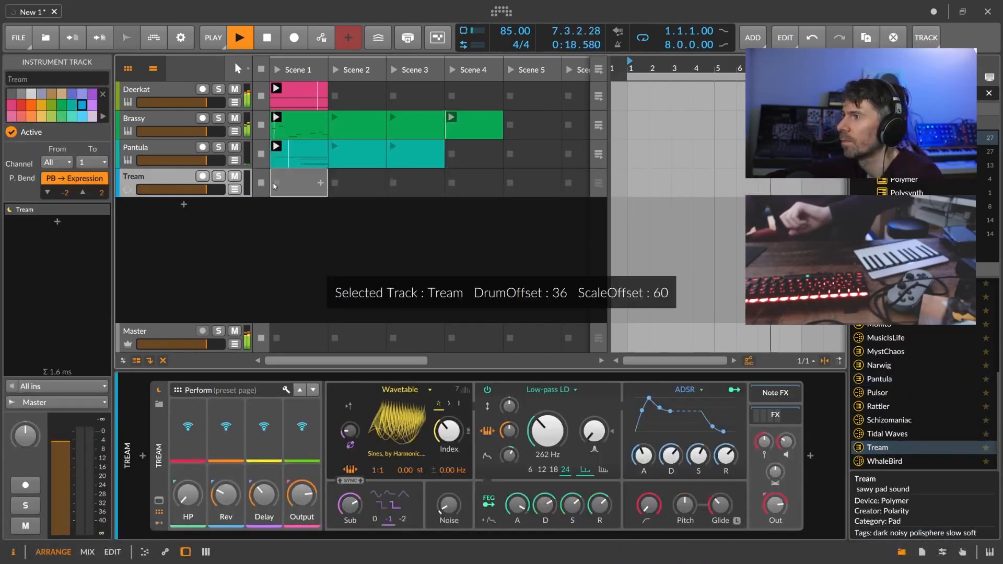
# Record a Tream clip into Scene 1, then raise delay and reverb and lower the output.
pyautogui.click(203, 176)
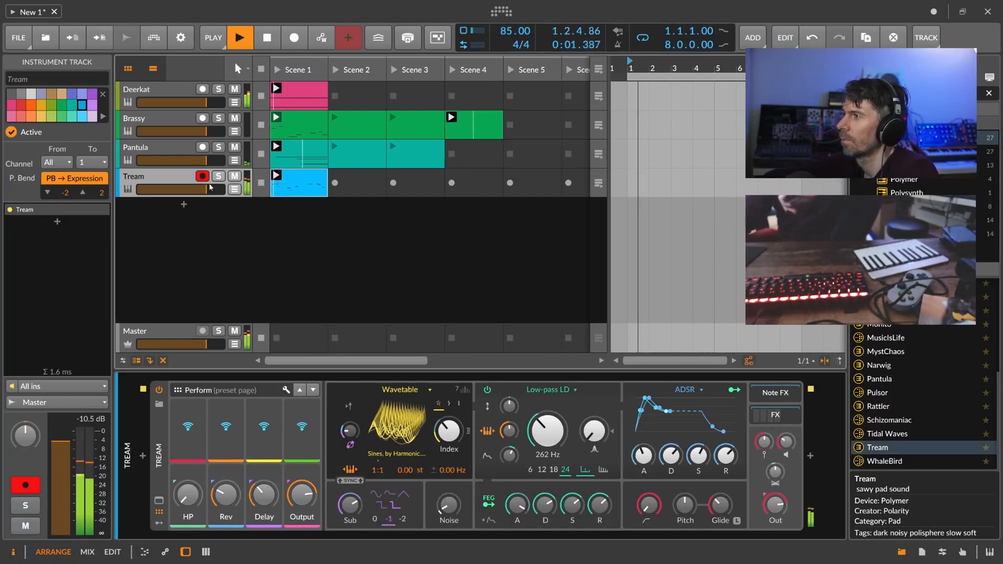
pyautogui.click(203, 177)
pyautogui.moveTo(263, 495); pyautogui.dragTo(226, 481)
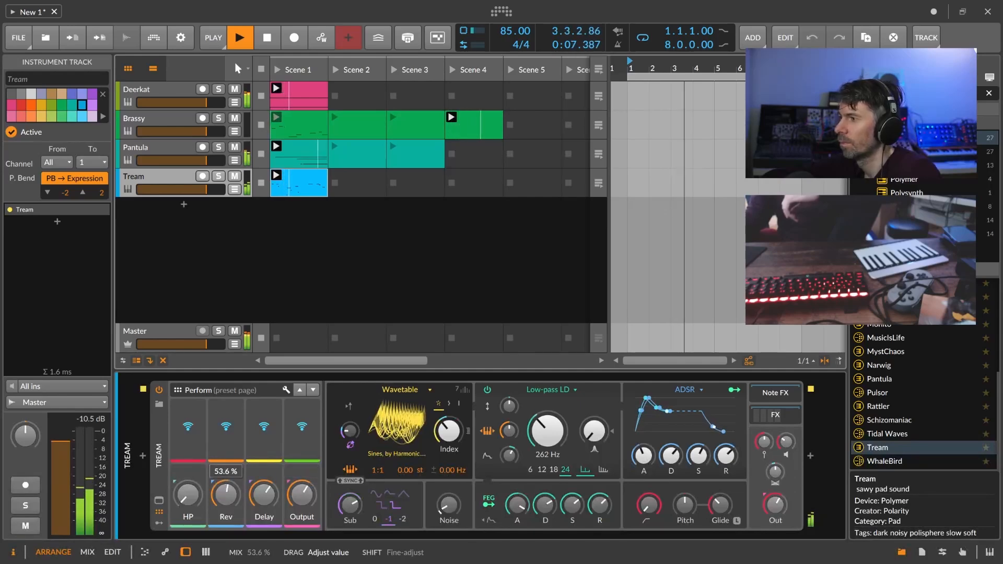
pyautogui.moveTo(302, 495); pyautogui.dragTo(302, 494)
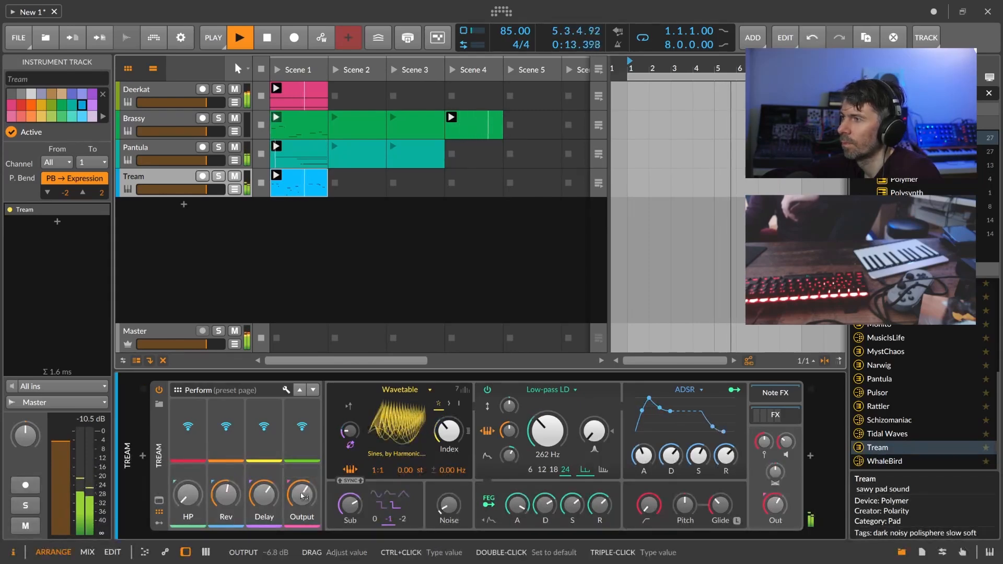
# Fill Tream Scenes 2–3 with clips and set all three to Play Random after 8 bars.
pyautogui.doubleClick(356, 184)
pyautogui.doubleClick(408, 183)
pyautogui.keyDown('shift'); pyautogui.click(299, 186); pyautogui.keyUp('shift')
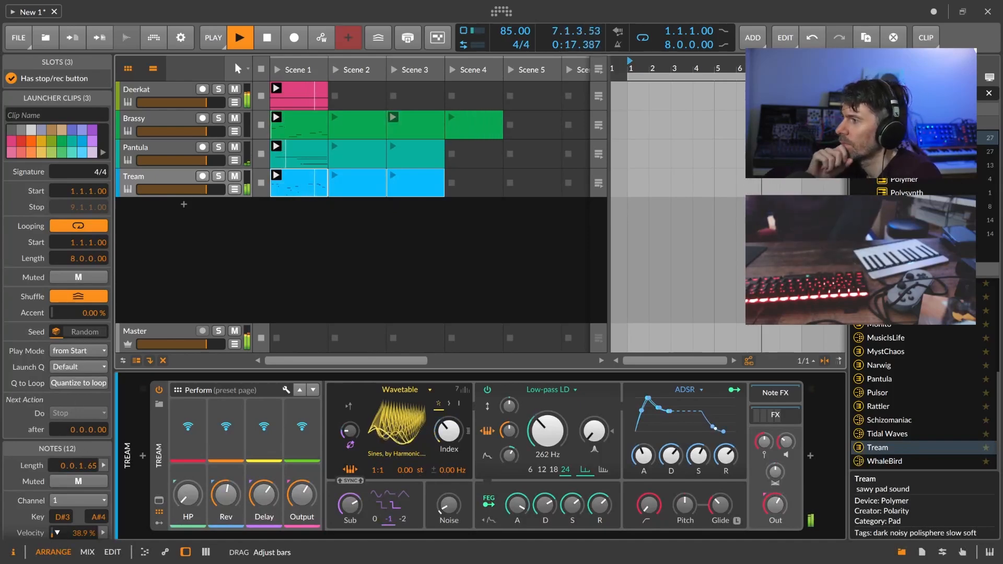
pyautogui.moveTo(86, 429); pyautogui.dragTo(86, 412)
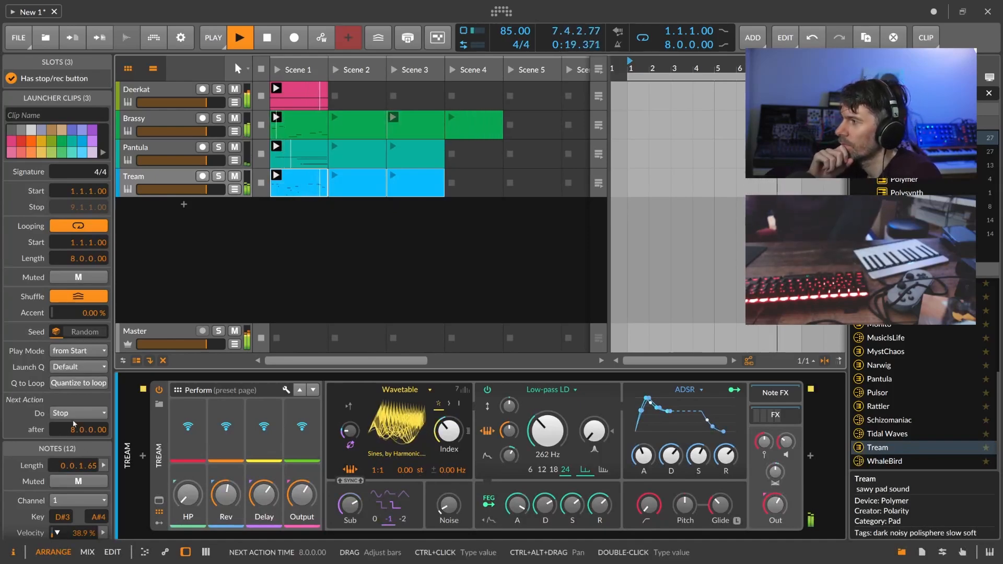
pyautogui.click(79, 412)
pyautogui.click(110, 190)
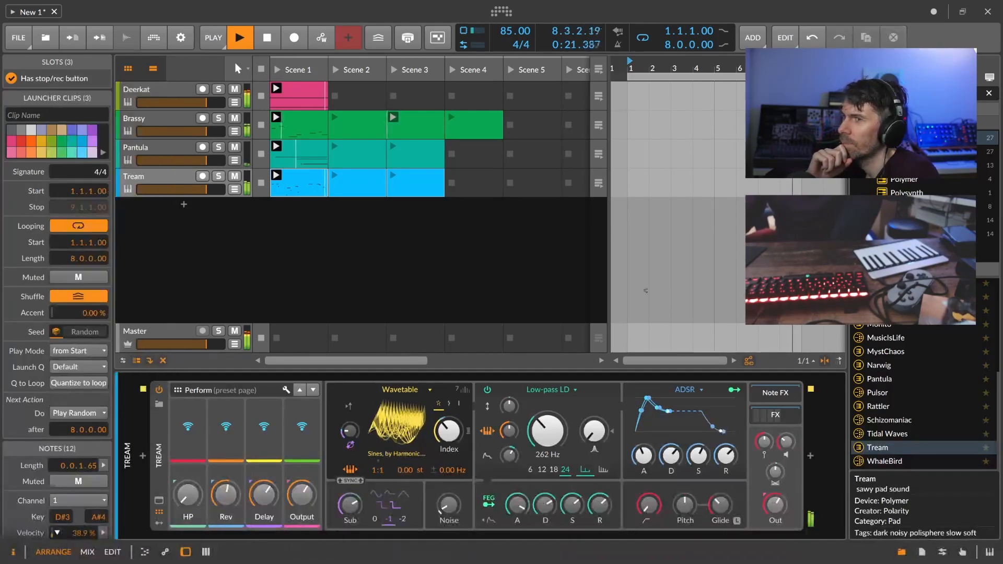
pyautogui.scroll(5, 891, 377)
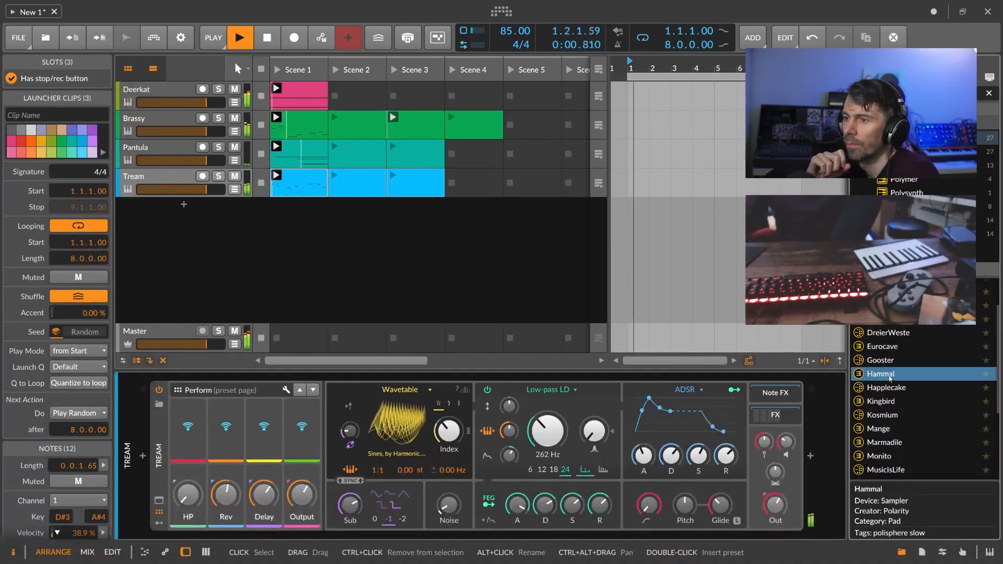
# Add the BitsofRain preset from the browser as a new track below Tream.
pyautogui.scroll(-4, 892, 374)
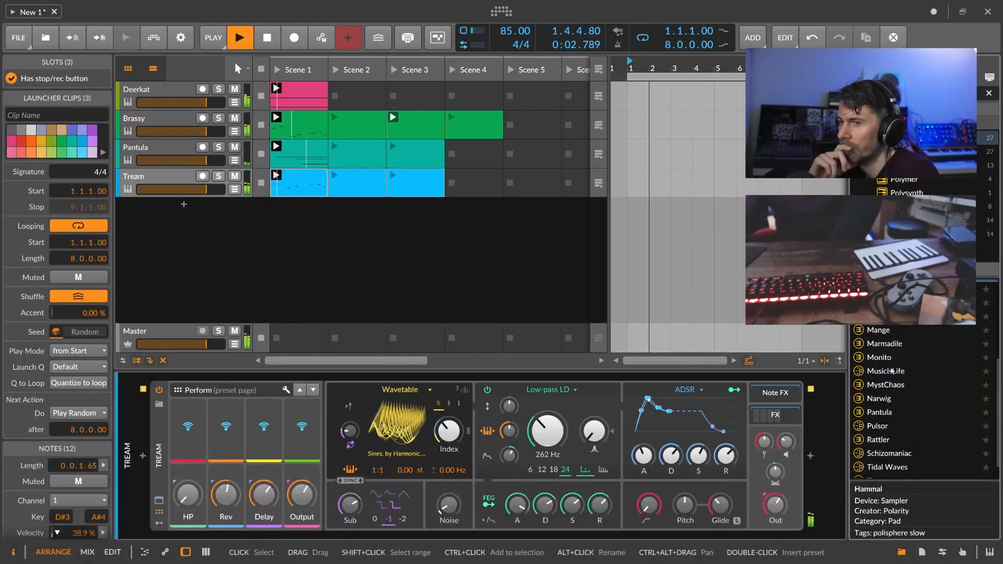
pyautogui.scroll(4, 893, 368)
pyautogui.scroll(2, 893, 327)
pyautogui.click(891, 313)
pyautogui.moveTo(890, 300); pyautogui.dragTo(181, 223)
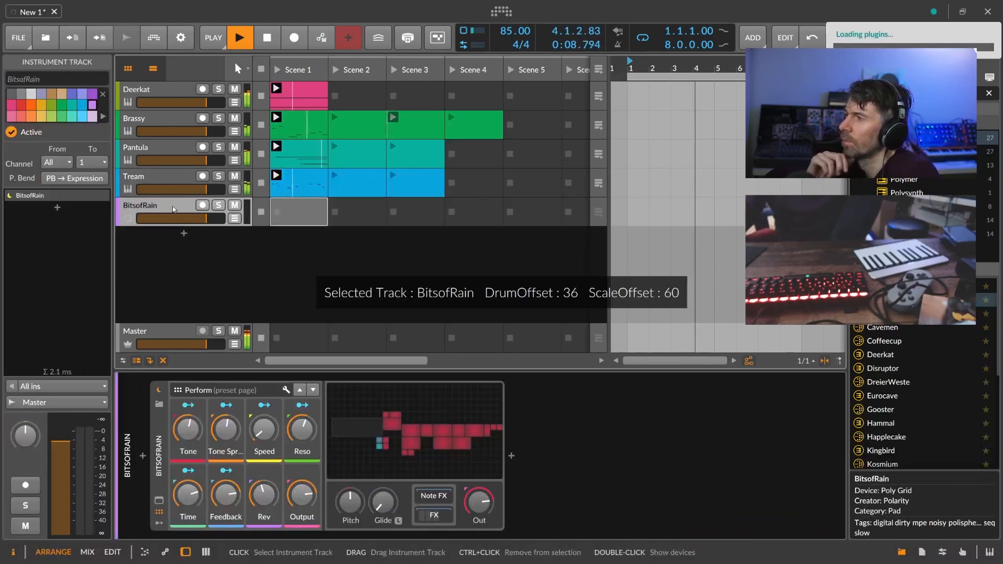
# Record a BitsofRain clip into Scene 1, disarm the track, and raise reverb to about 60 %.
pyautogui.click(277, 216)
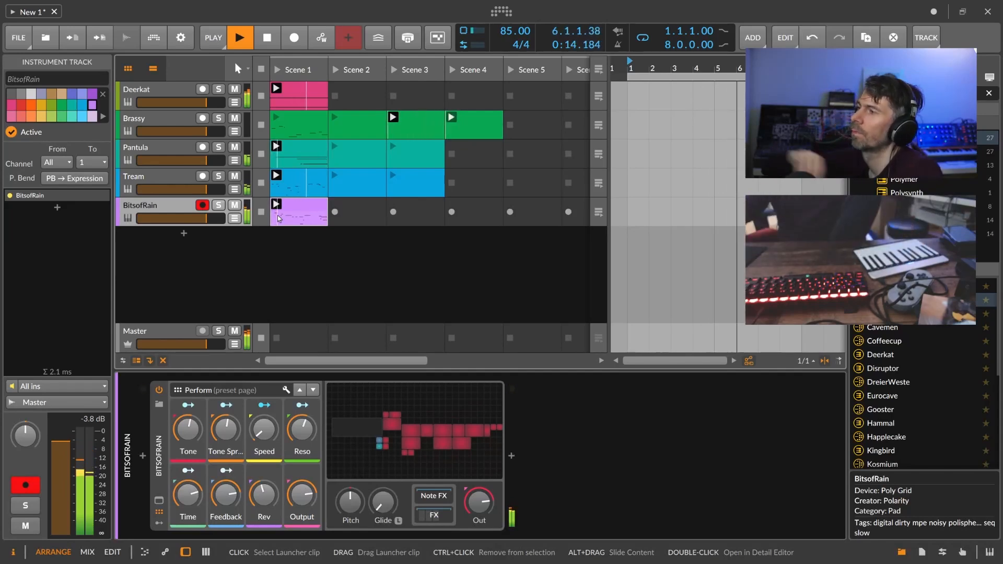
pyautogui.click(202, 205)
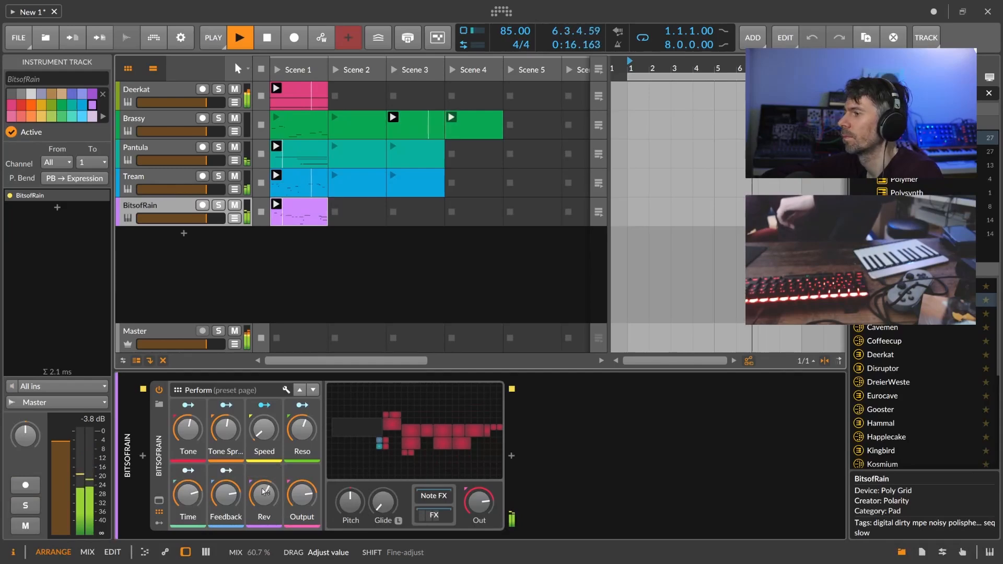
pyautogui.moveTo(264, 498); pyautogui.dragTo(264, 497)
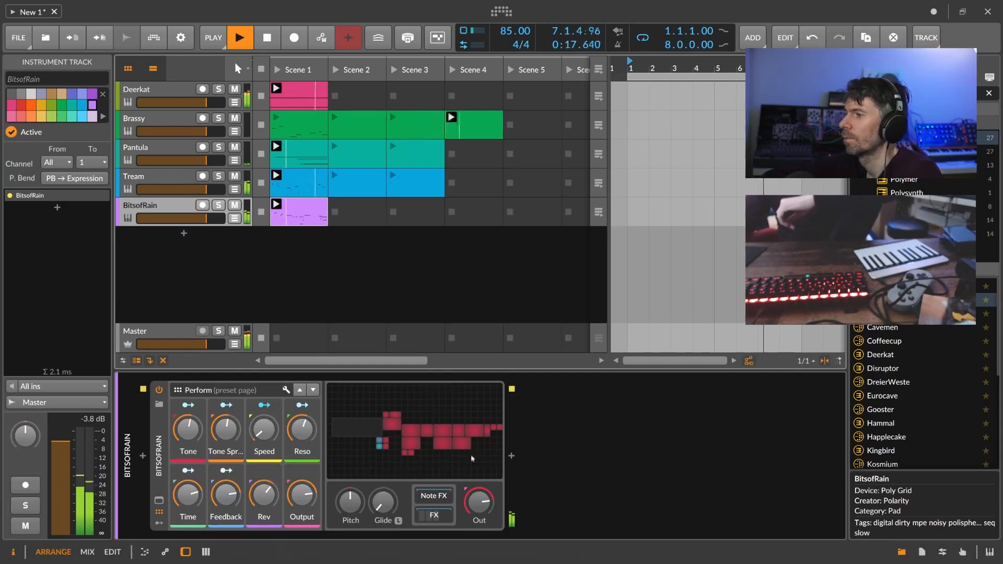
# Create BitsofRain clips in Scenes 2–4 and set all four to Play Random after 8 bars.
pyautogui.doubleClick(365, 222)
pyautogui.doubleClick(411, 220)
pyautogui.doubleClick(474, 215)
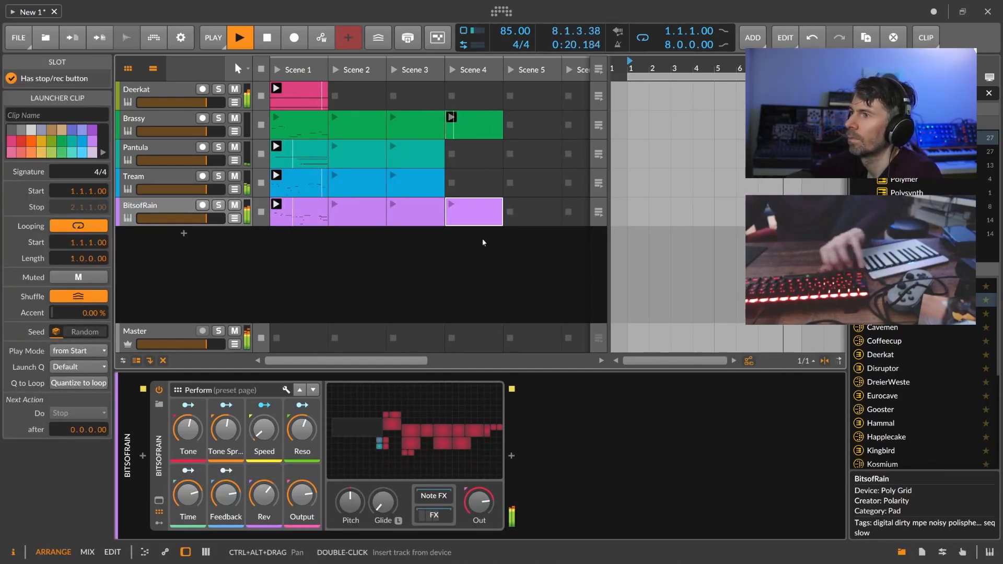
pyautogui.keyDown('shift'); pyautogui.click(294, 210); pyautogui.keyUp('shift')
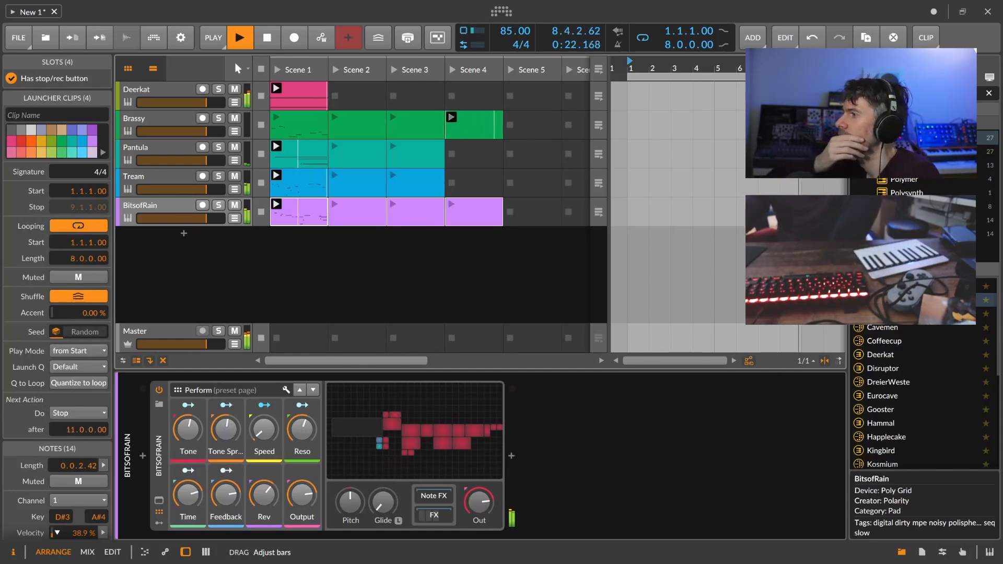
pyautogui.click(79, 413)
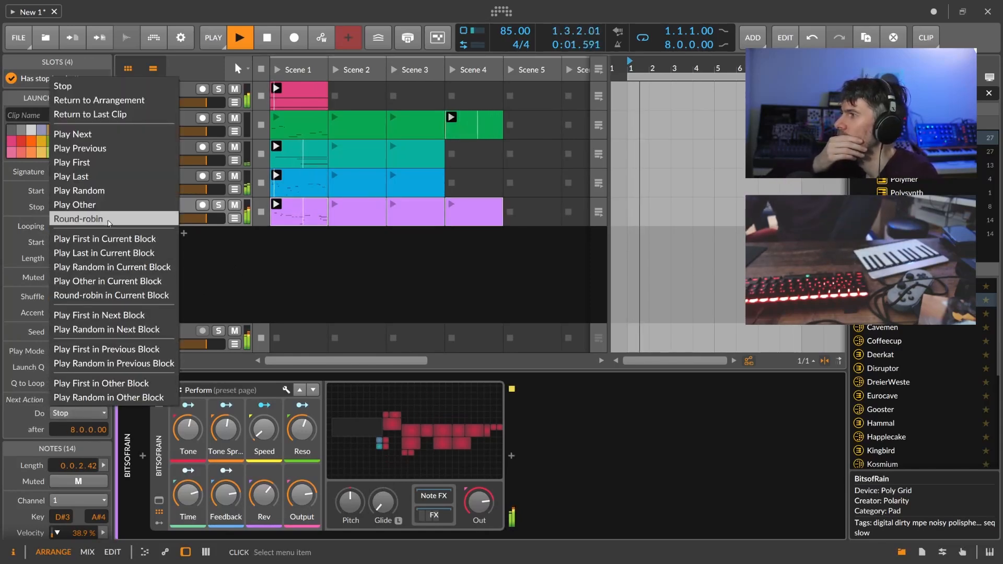
pyautogui.click(113, 192)
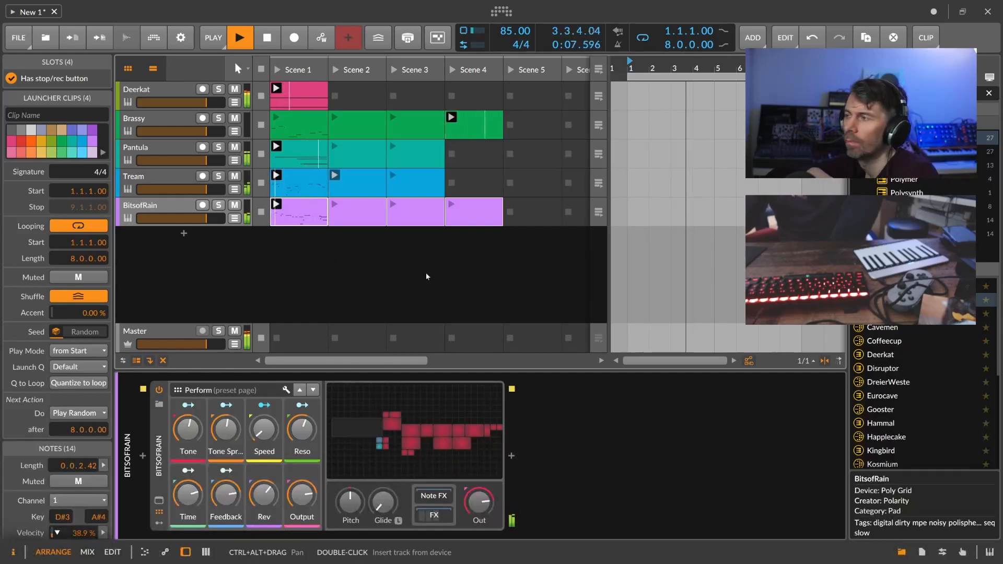
pyautogui.scroll(-4, 883, 376)
pyautogui.click(886, 370)
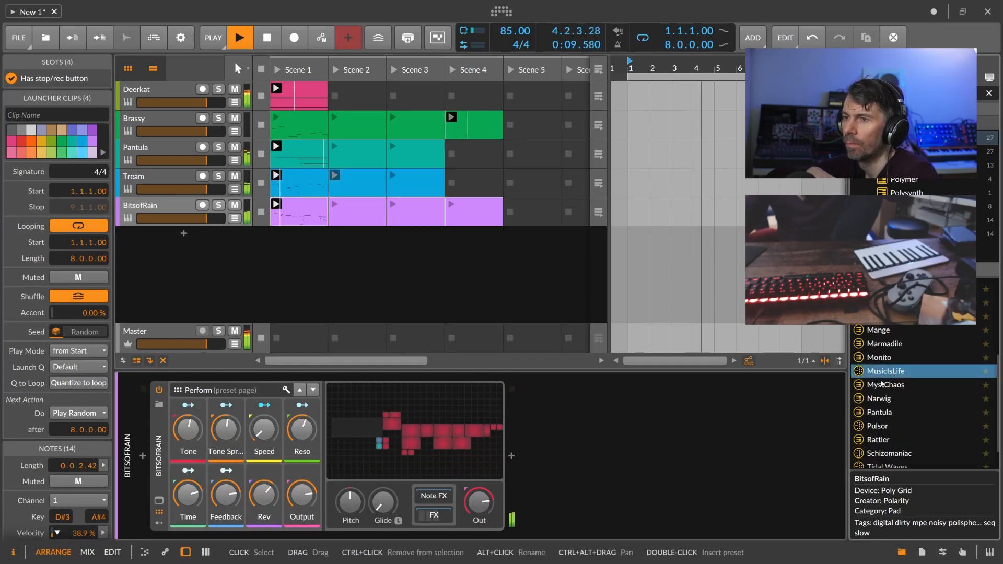
# Add a MusicIsLife track, record its Scene 1 clip, and set its output to −3.5 dB.
pyautogui.moveTo(883, 372); pyautogui.dragTo(194, 240)
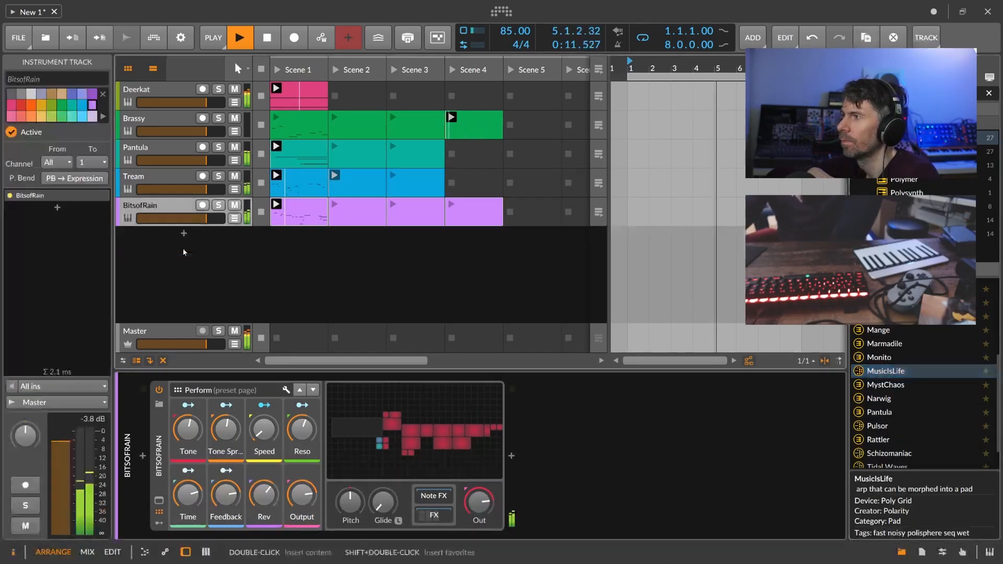
pyautogui.click(202, 234)
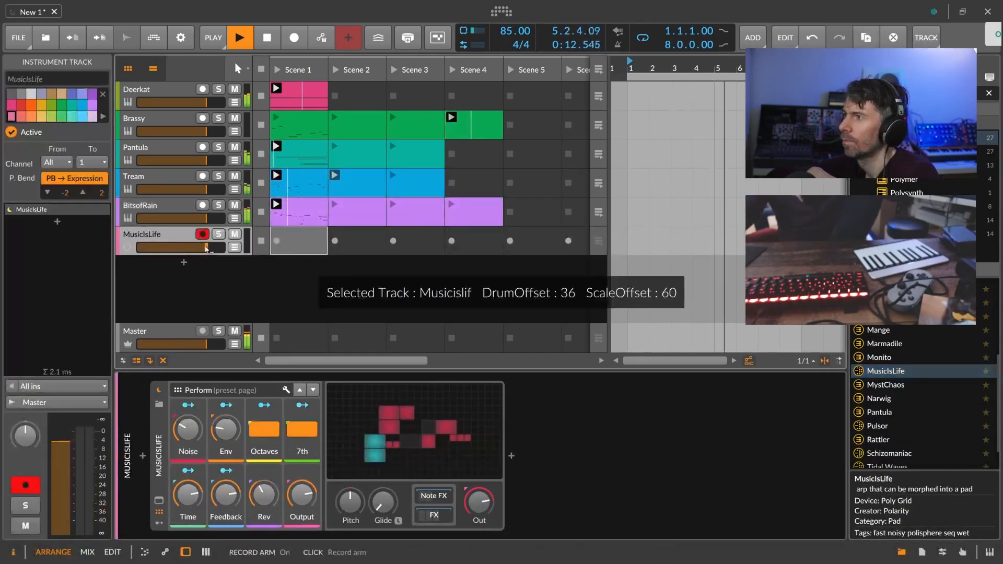
pyautogui.click(277, 240)
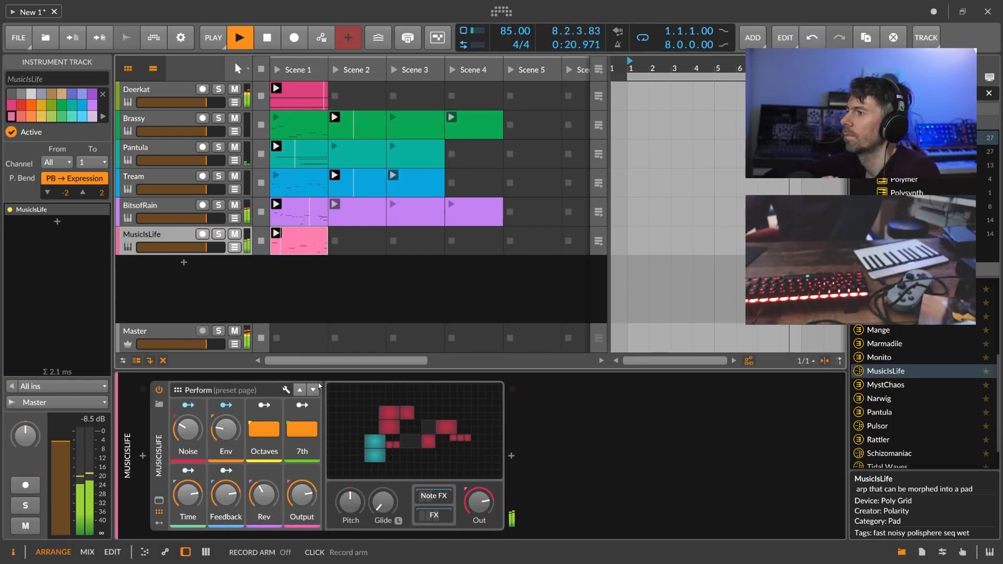
pyautogui.moveTo(480, 503); pyautogui.dragTo(479, 496)
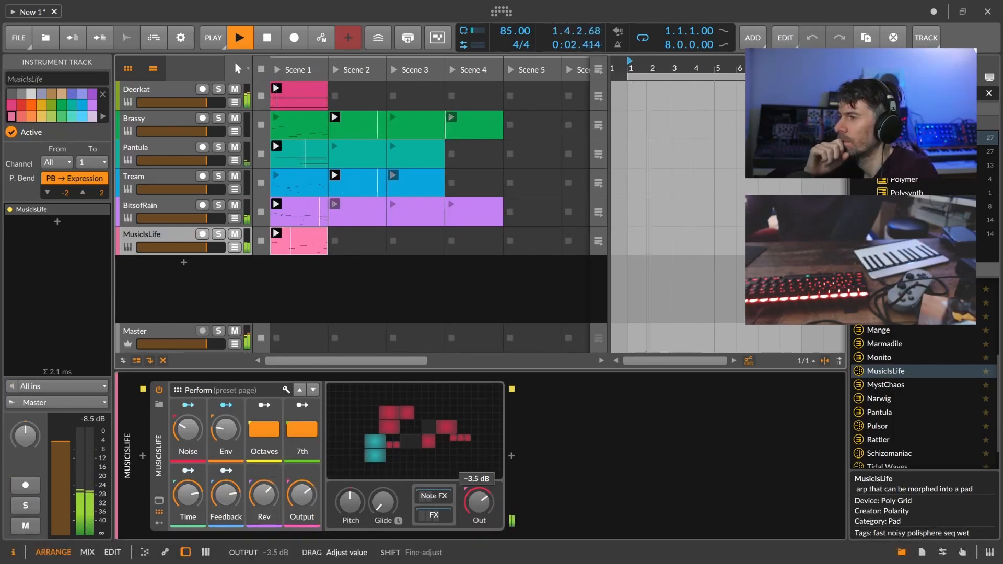
# Create MusicIsLife clips in Scenes 2–4 and select all four clips.
pyautogui.doubleClick(359, 236)
pyautogui.doubleClick(412, 241)
pyautogui.doubleClick(469, 241)
pyautogui.keyDown('shift'); pyautogui.click(285, 243); pyautogui.keyUp('shift')
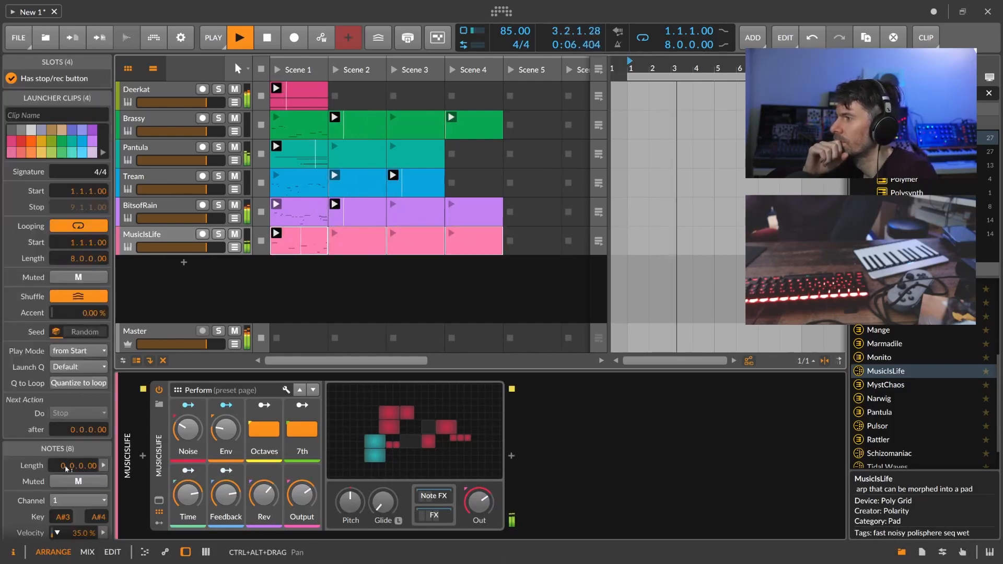
pyautogui.moveTo(71, 430); pyautogui.dragTo(71, 413)
pyautogui.click(79, 412)
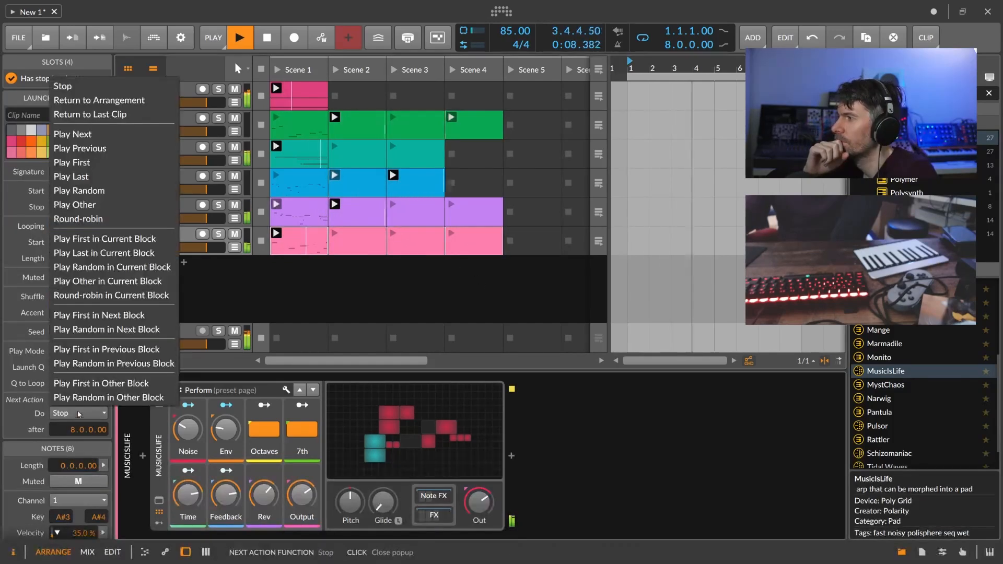
pyautogui.click(78, 191)
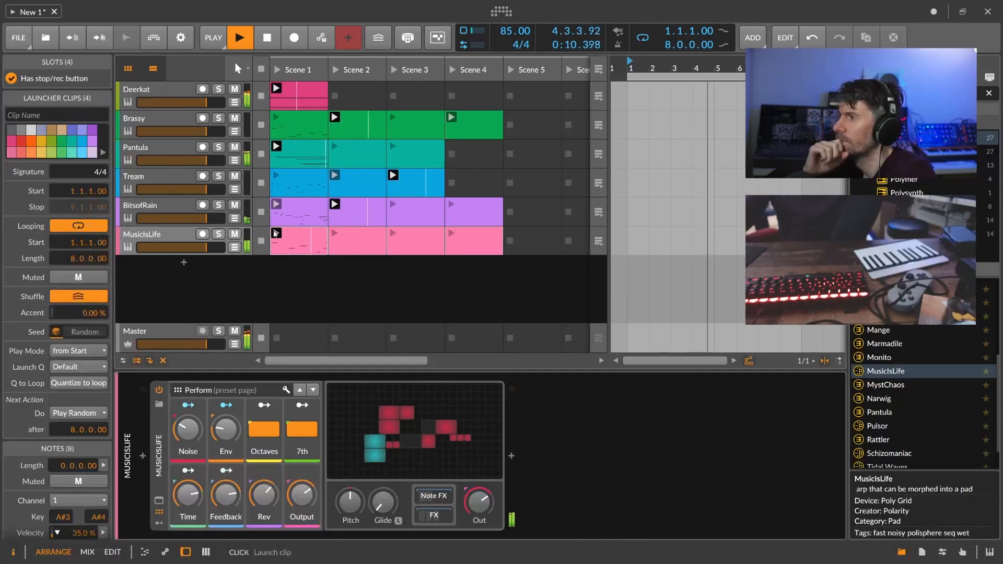
pyautogui.click(182, 90)
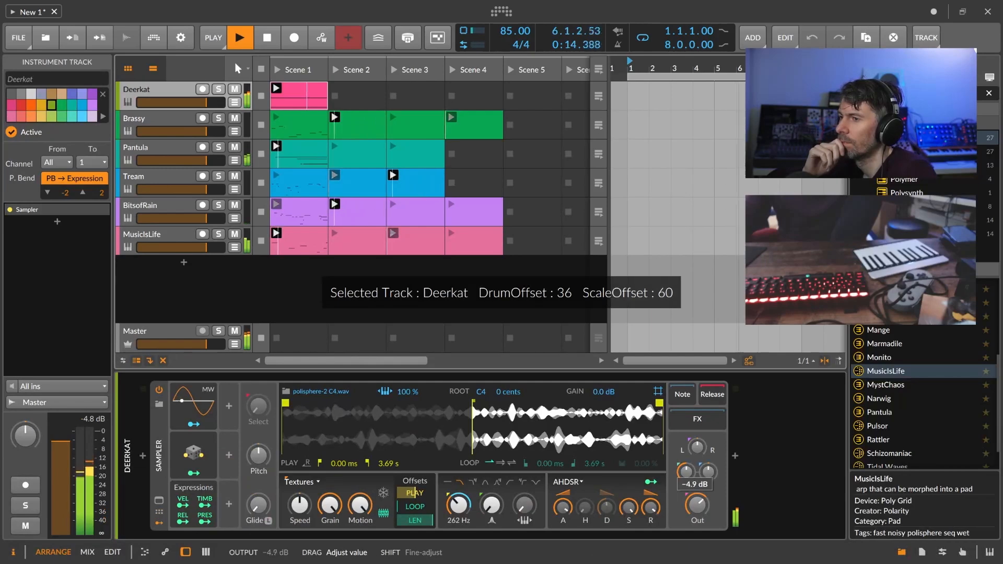
pyautogui.moveTo(698, 504); pyautogui.dragTo(697, 511)
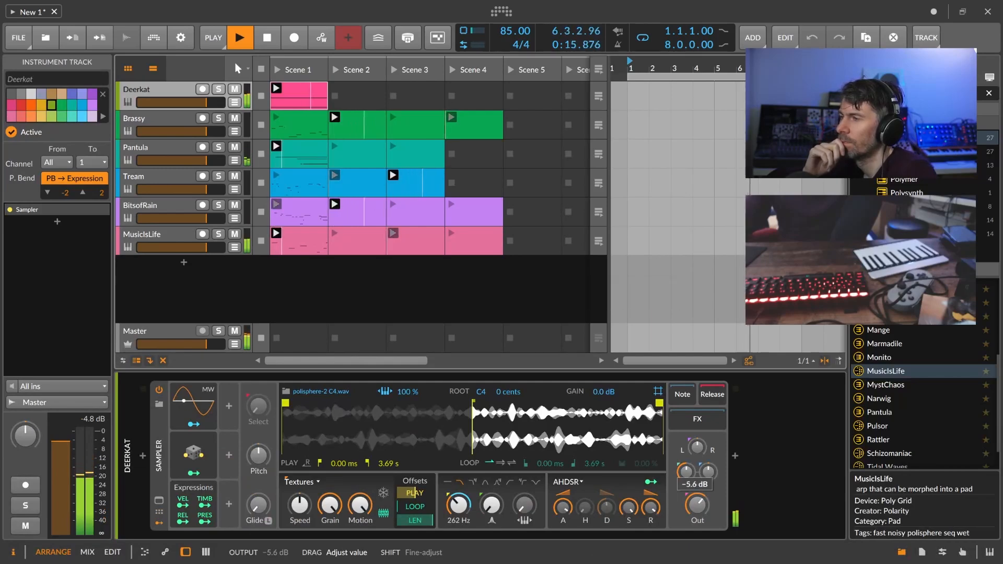
pyautogui.click(446, 311)
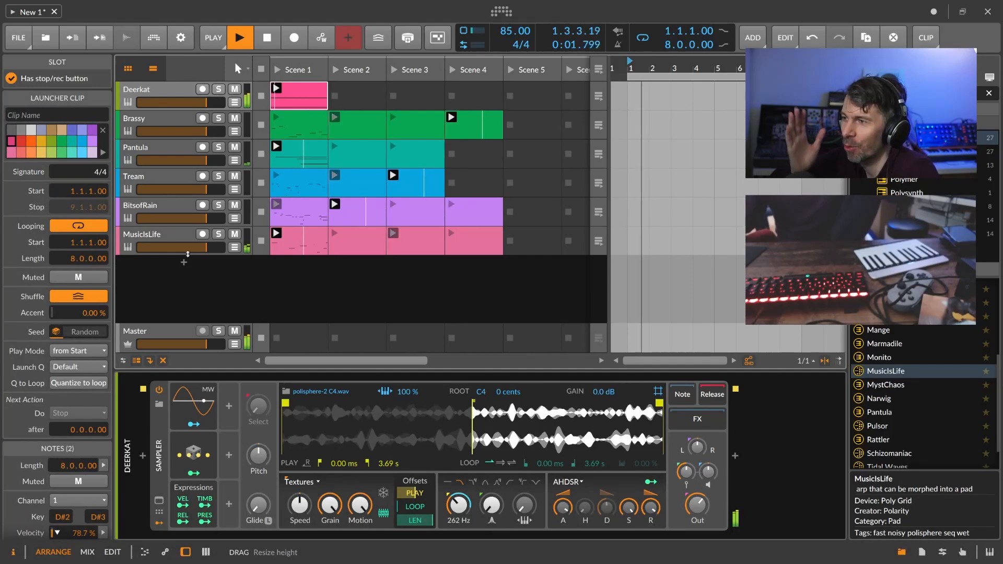
pyautogui.click(187, 272)
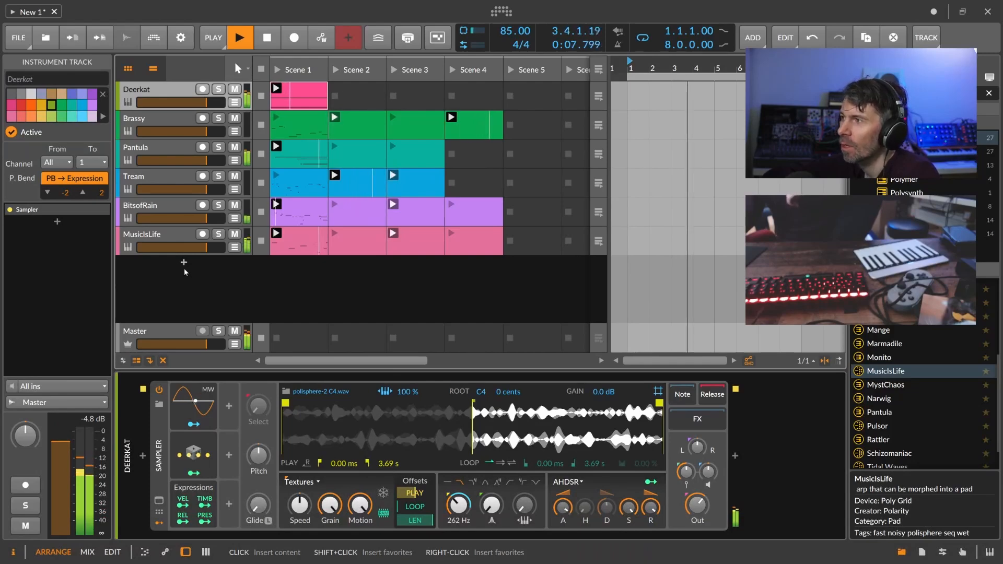
pyautogui.click(184, 268)
pyautogui.click(709, 357)
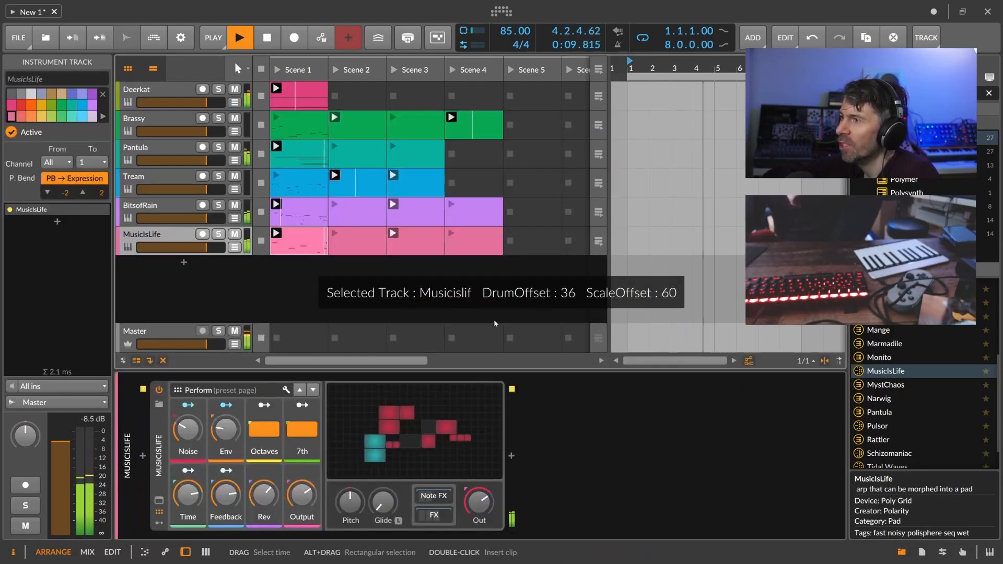
pyautogui.click(271, 275)
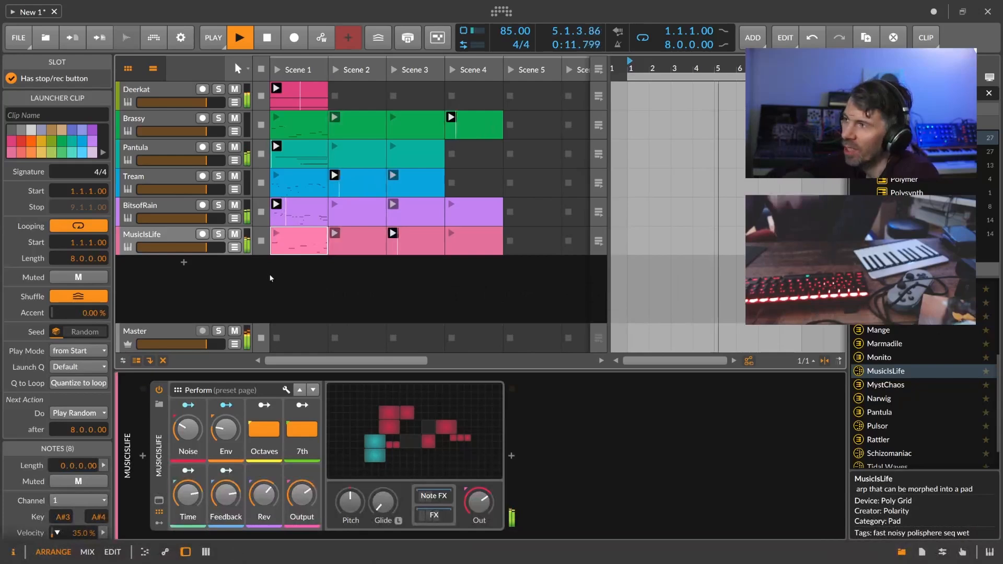
pyautogui.click(202, 275)
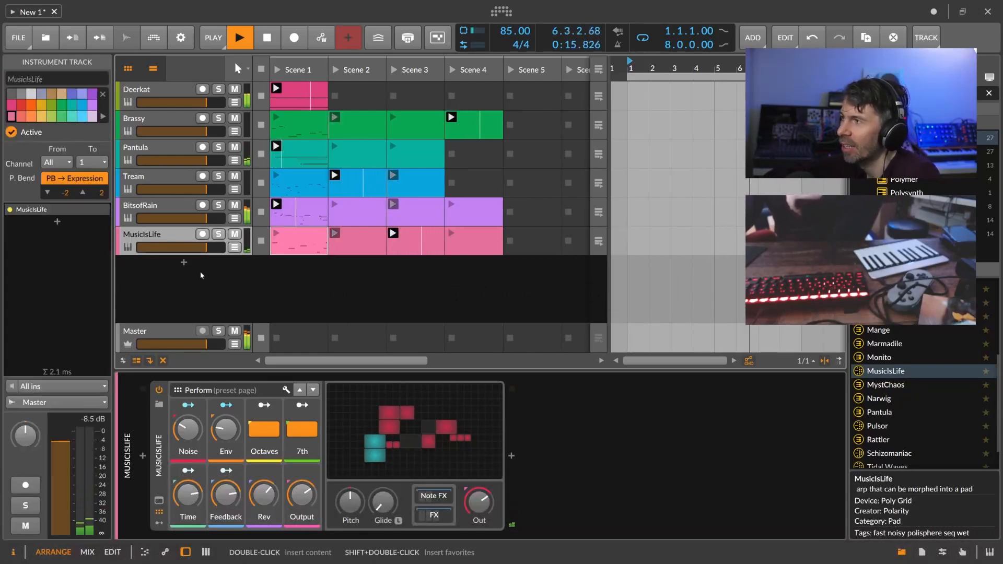
# Add a new instrument track loaded with Polysynth via a 'poly' search.
pyautogui.doubleClick(190, 268)
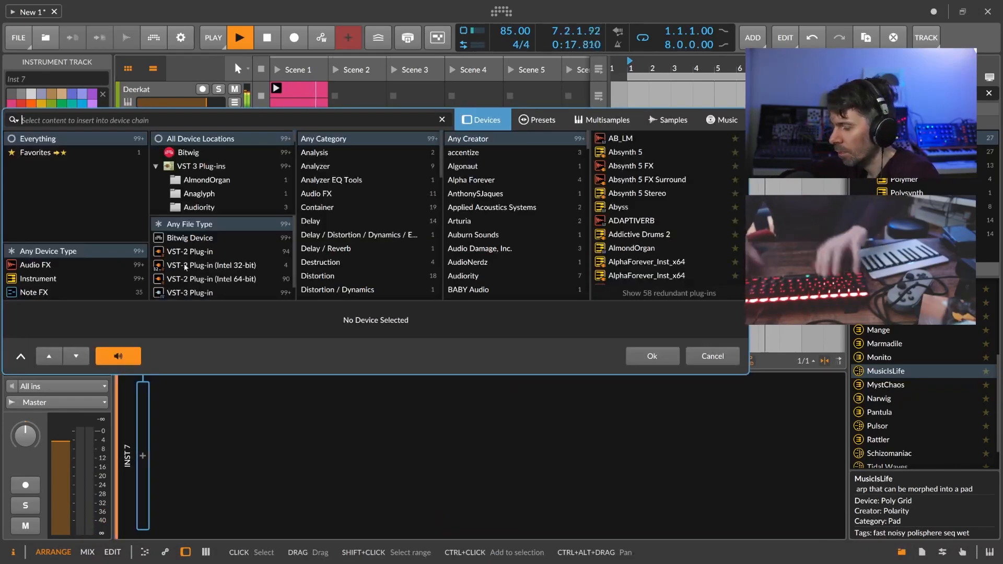
pyautogui.write('poly')
pyautogui.press('Down')
pyautogui.press('Down')
pyautogui.press('Down')
pyautogui.press('Down')
pyautogui.press('Return')
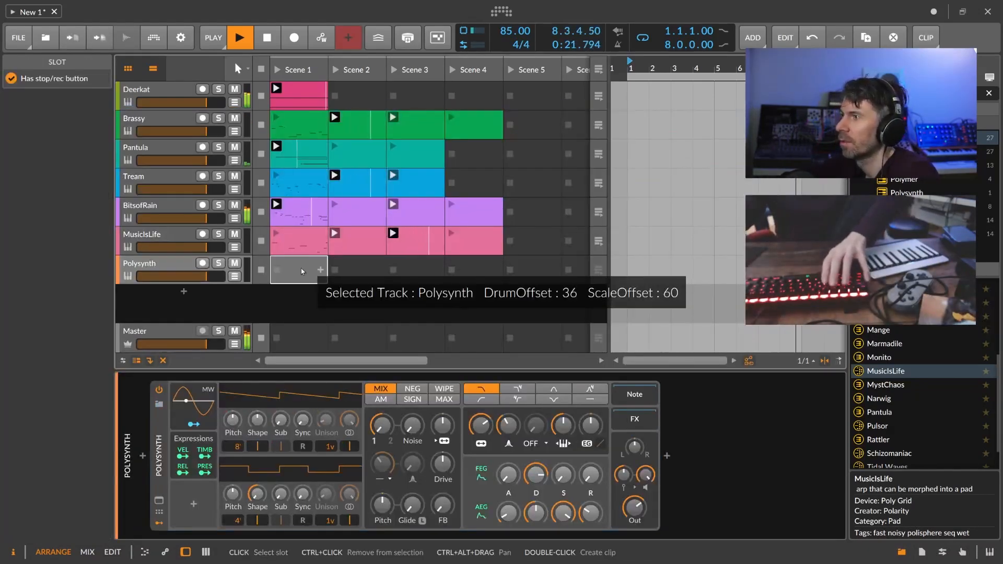
# Create a Scene 1 clip holding a single D#0 note lasting one full bar.
pyautogui.doubleClick(301, 268)
pyautogui.doubleClick(297, 270)
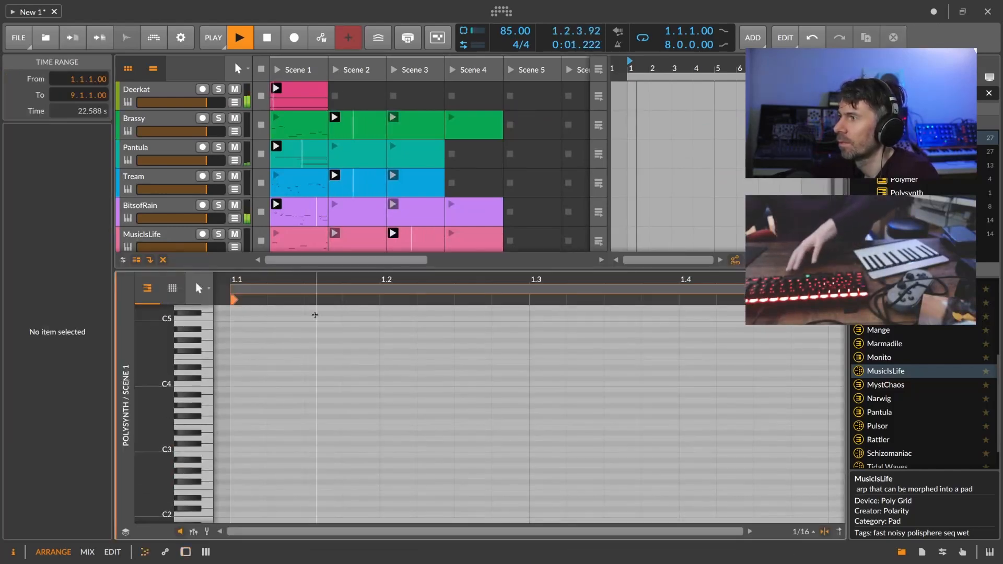
pyautogui.doubleClick(246, 434)
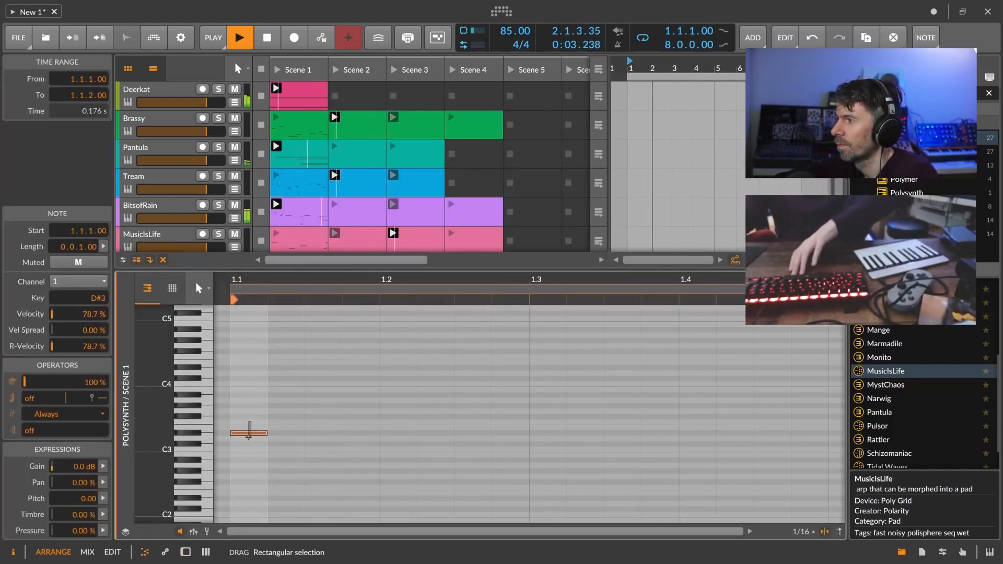
pyautogui.hotkey('shift', 'Down')
pyautogui.hotkey('shift', 'Down')
pyautogui.hotkey('shift', 'Down')
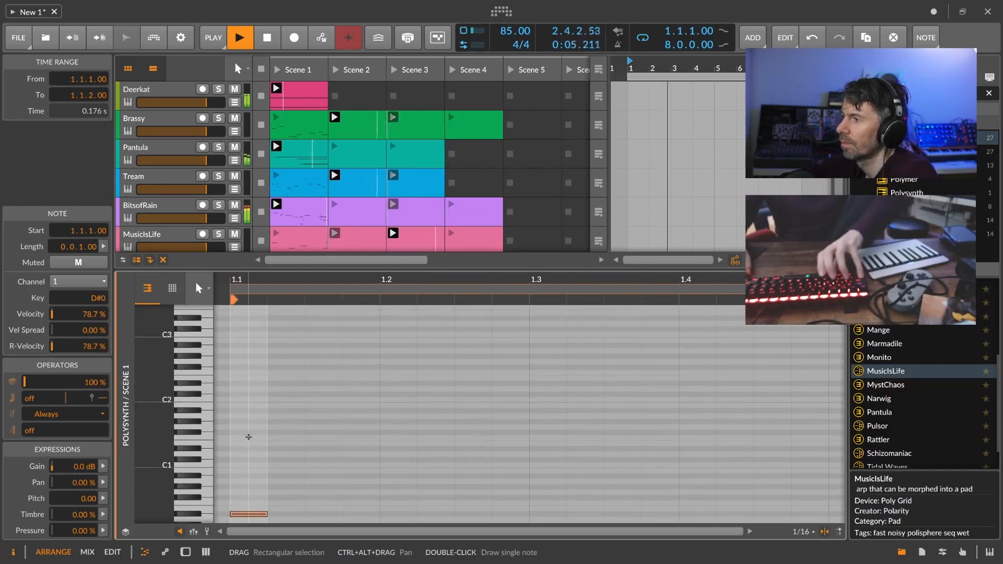
pyautogui.scroll(-3, 262, 435)
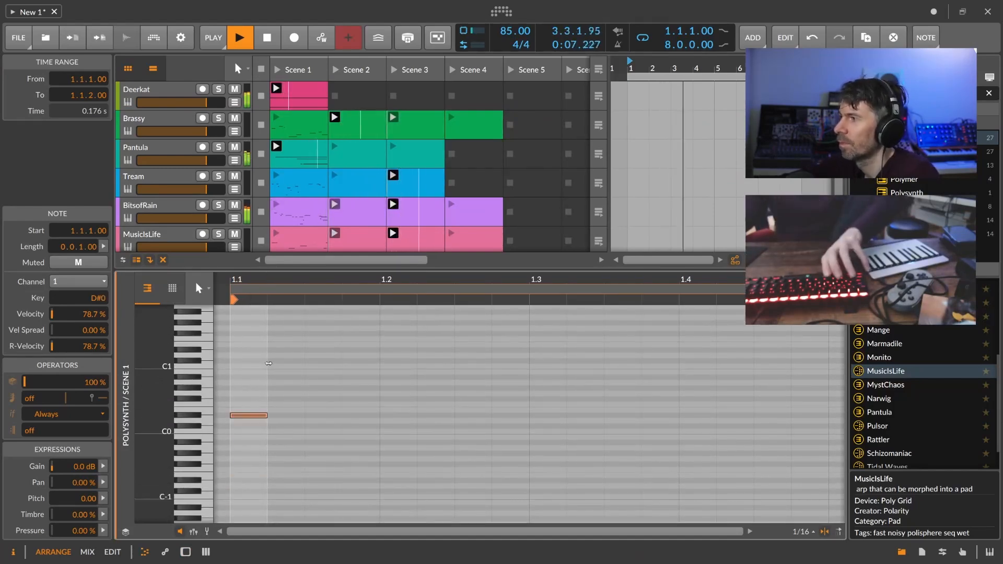
pyautogui.moveTo(266, 415); pyautogui.dragTo(823, 433)
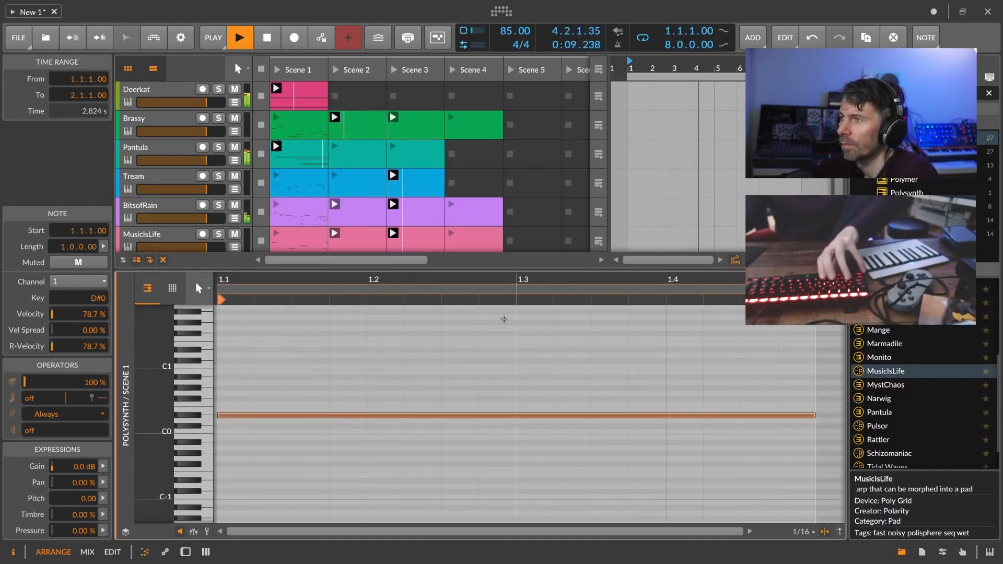
pyautogui.scroll(-3, 368, 181)
pyautogui.doubleClick(161, 189)
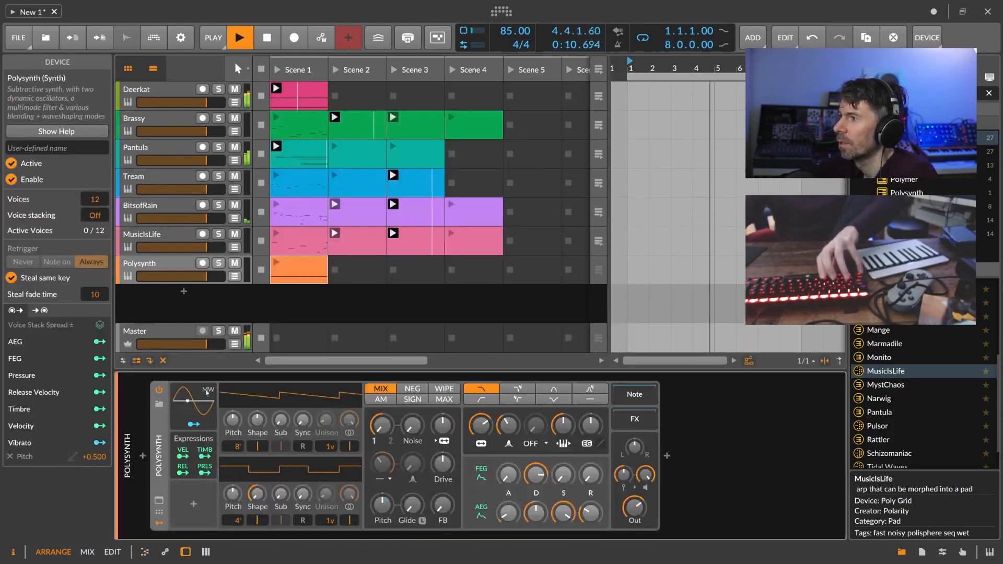
# Insert an Arpeggiator in front of the Polysynth.
pyautogui.click(142, 456)
pyautogui.write('arp')
pyautogui.press('Return')
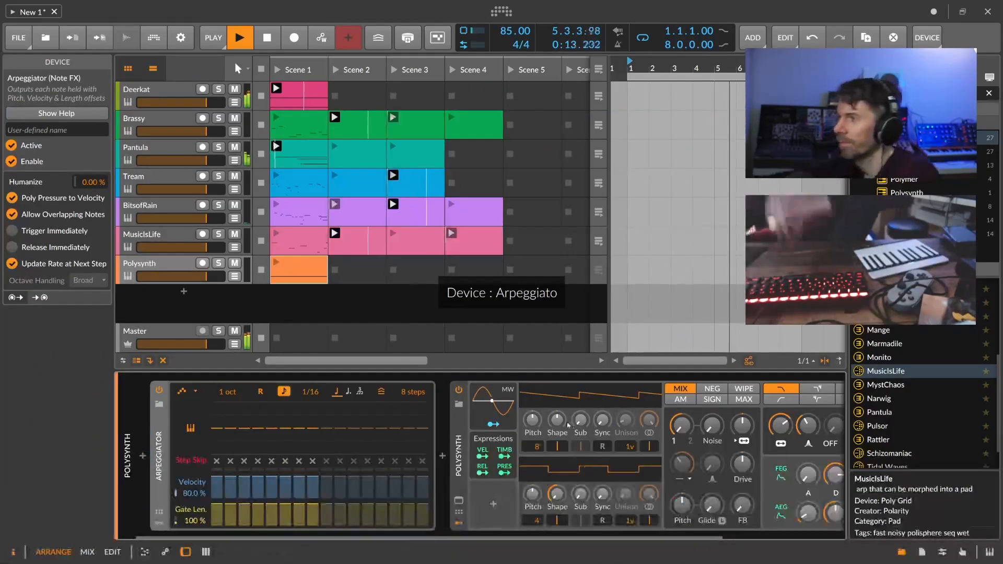
pyautogui.hscroll(3, 627, 433)
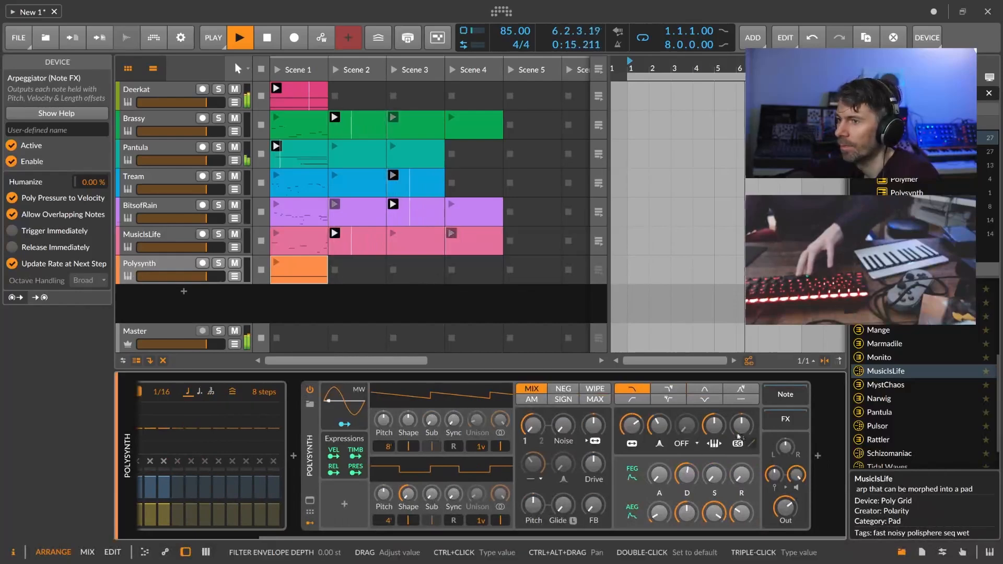
# Adjust Polysynth cutoff and drive, raise filter envelope depth, and copy the clip to a new track.
pyautogui.moveTo(631, 425); pyautogui.dragTo(630, 429)
pyautogui.moveTo(593, 464); pyautogui.dragTo(594, 460)
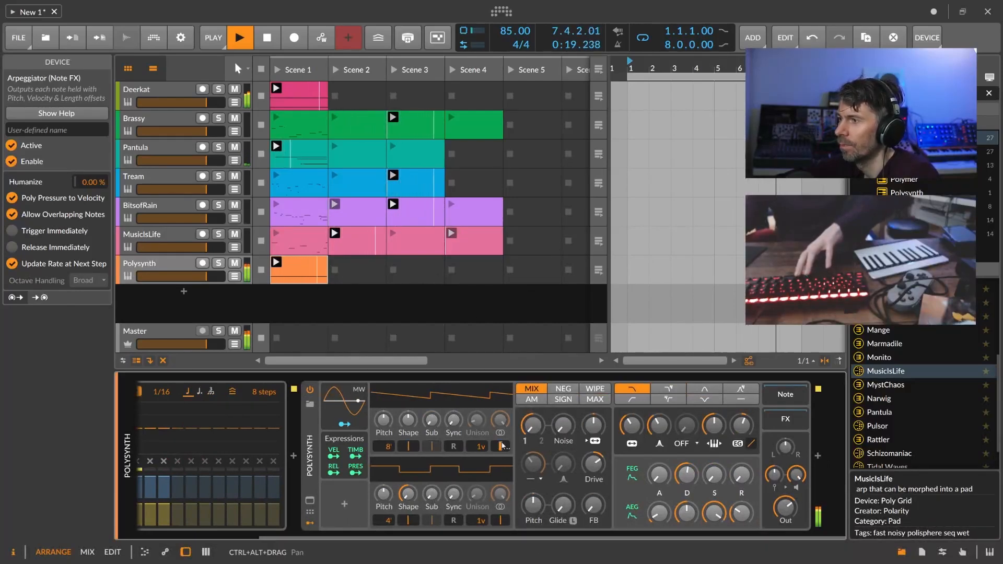
pyautogui.moveTo(728, 429); pyautogui.dragTo(727, 429)
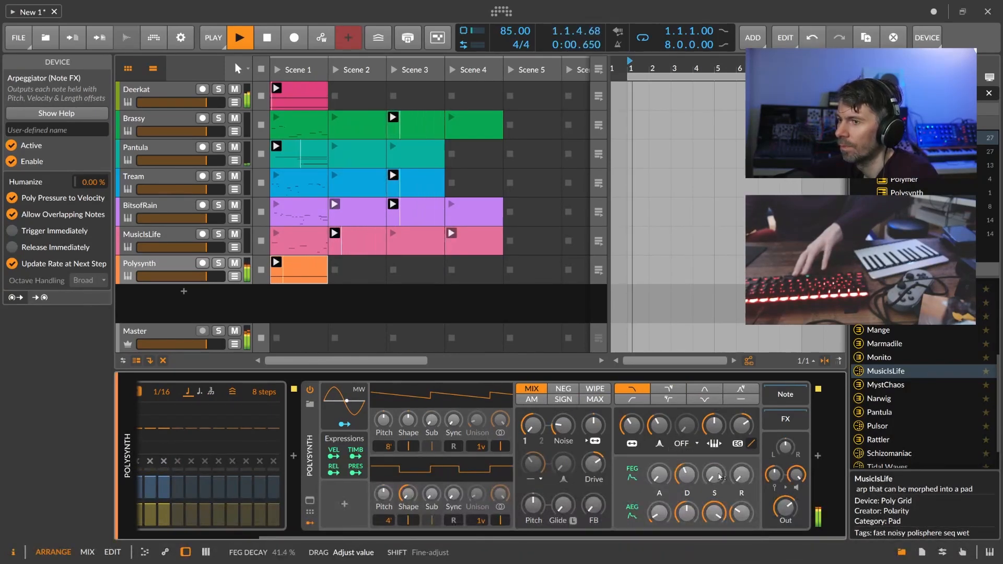
pyautogui.moveTo(733, 429); pyautogui.dragTo(741, 425)
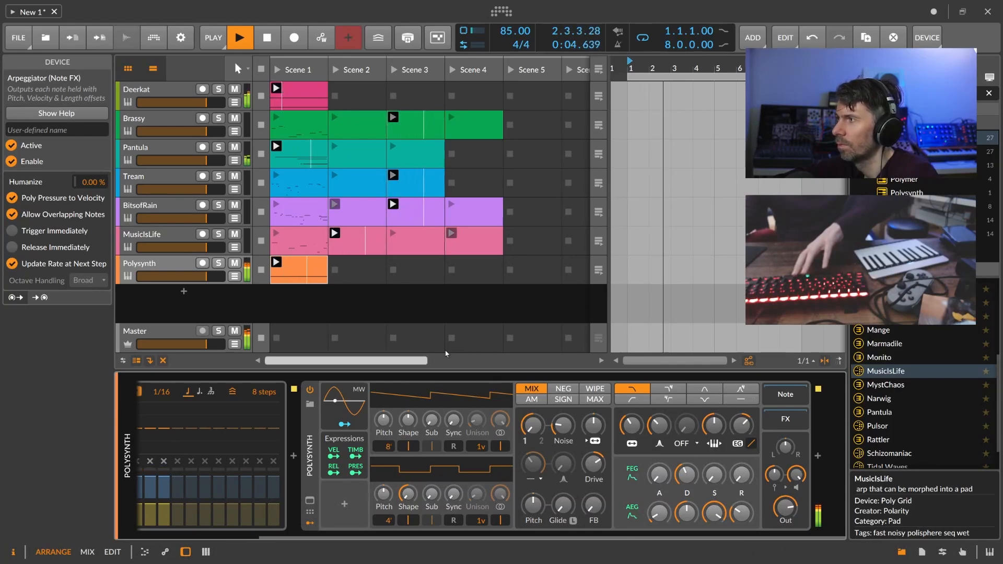
pyautogui.click(262, 303)
pyautogui.moveTo(301, 274); pyautogui.dragTo(302, 299)
# Load the Polysynth device onto the new Inst 8 track from the device search.
pyautogui.click(178, 300)
pyautogui.click(167, 437)
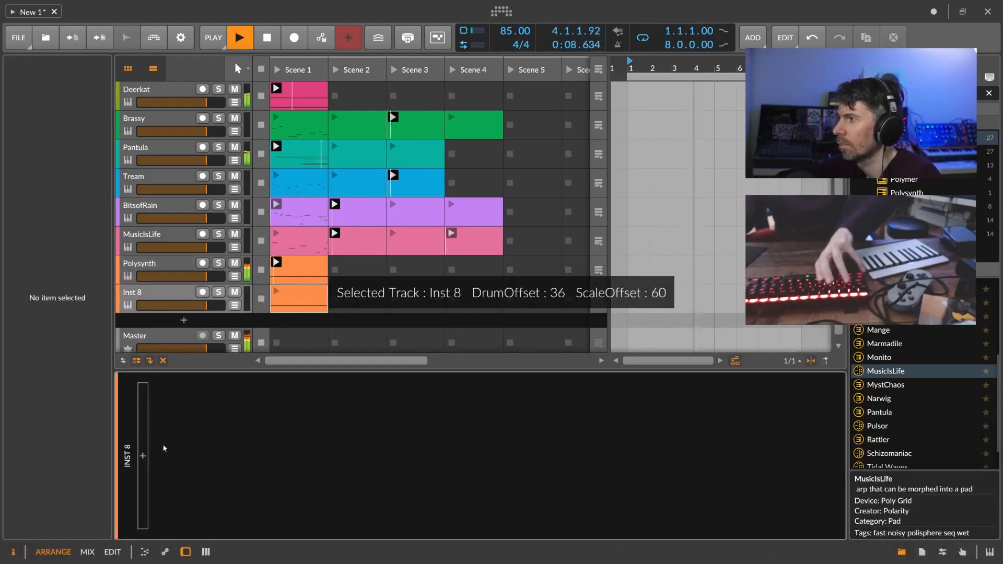
pyautogui.click(183, 296)
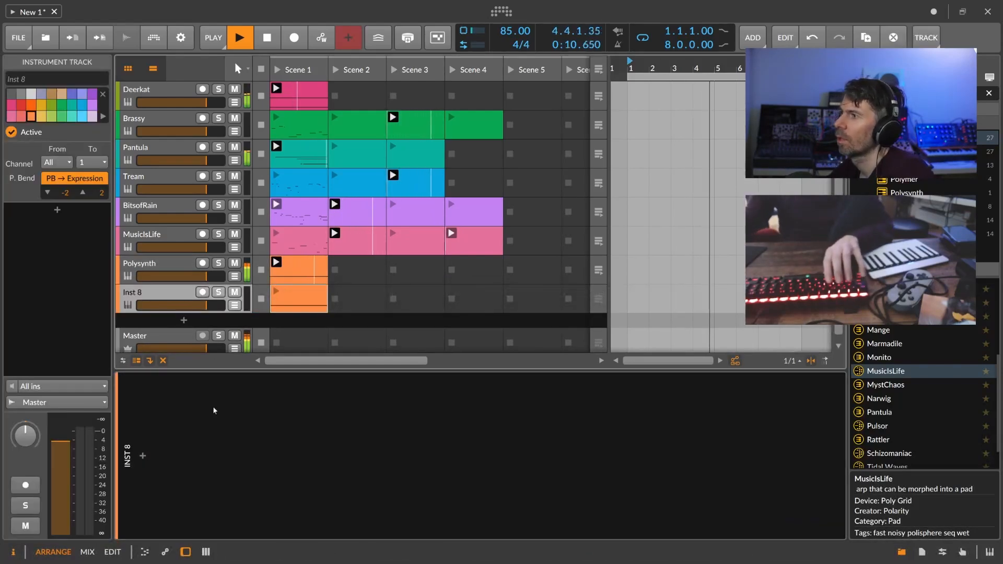
pyautogui.click(142, 456)
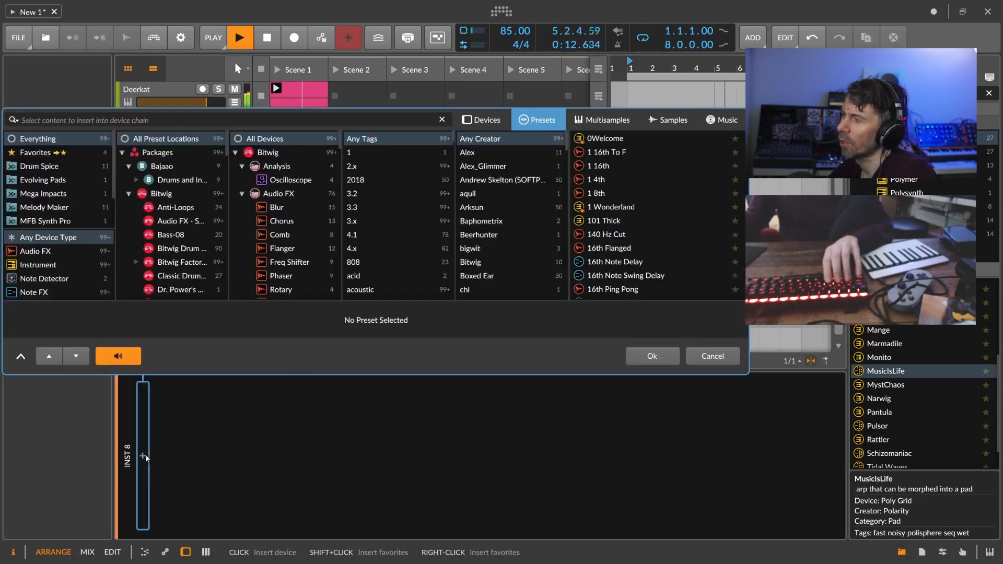
pyautogui.write('poly')
pyautogui.press('BackSpace')
pyautogui.press('BackSpace')
pyautogui.press('BackSpace')
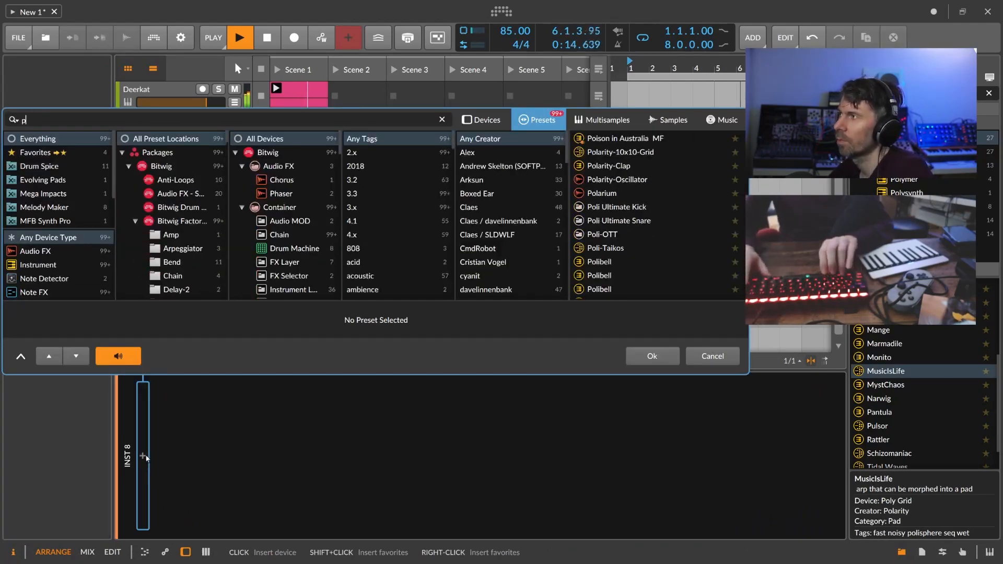
pyautogui.write('oly')
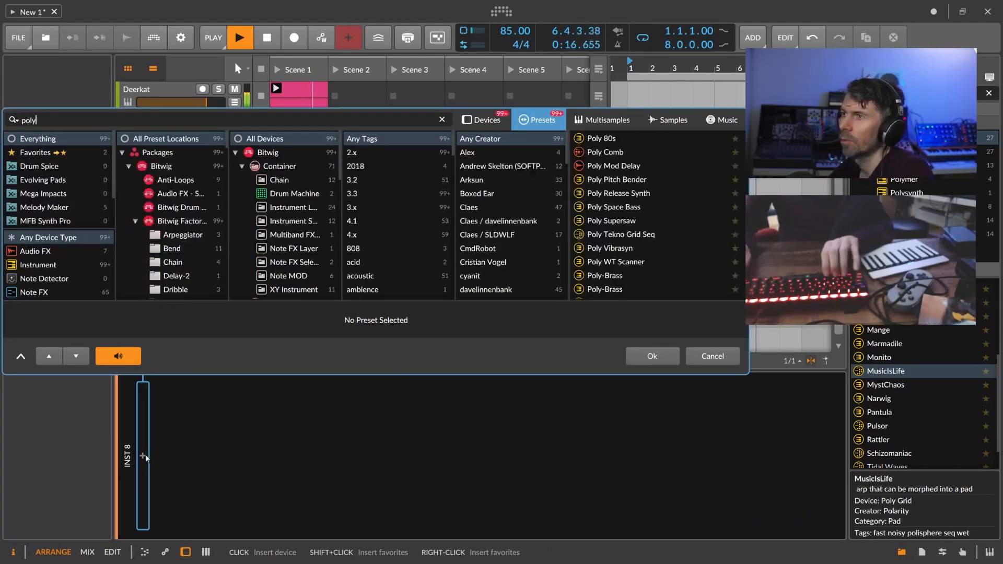
pyautogui.click(495, 121)
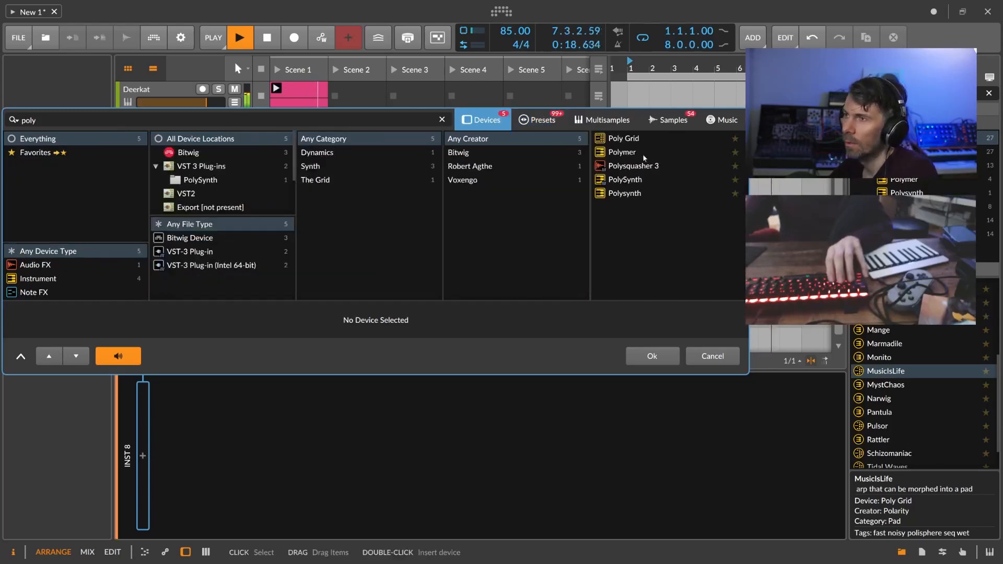
pyautogui.doubleClick(637, 195)
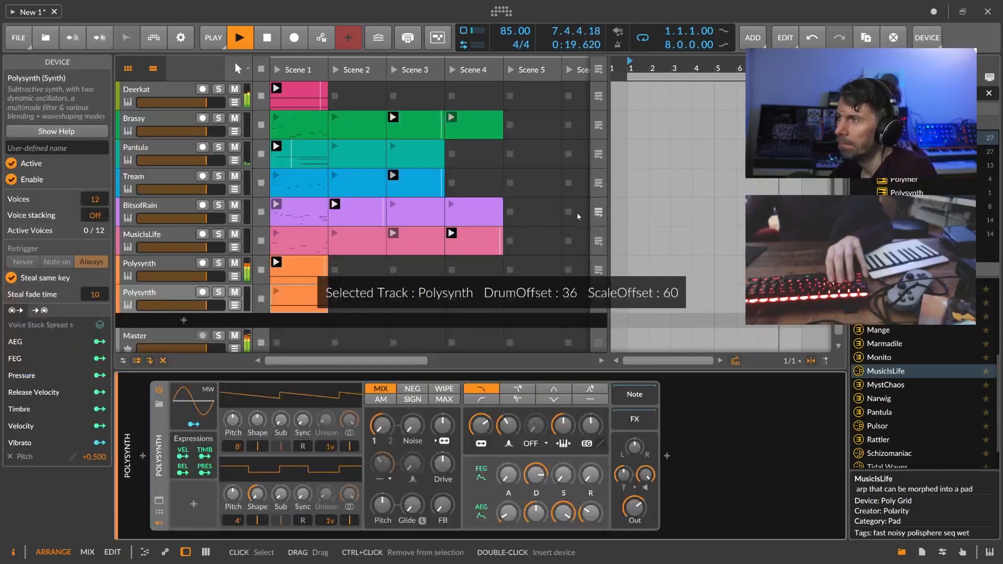
# Insert a Multi-note device before the new Polysynth.
pyautogui.click(143, 456)
pyautogui.write('mul')
pyautogui.press('Down')
pyautogui.press('Return')
# Enable Multi-note voices 2–4 with pitch offsets +7, +2 and −12.
pyautogui.click(184, 420)
pyautogui.keyDown('ctrl'); pyautogui.click(204, 420); pyautogui.keyUp('ctrl')
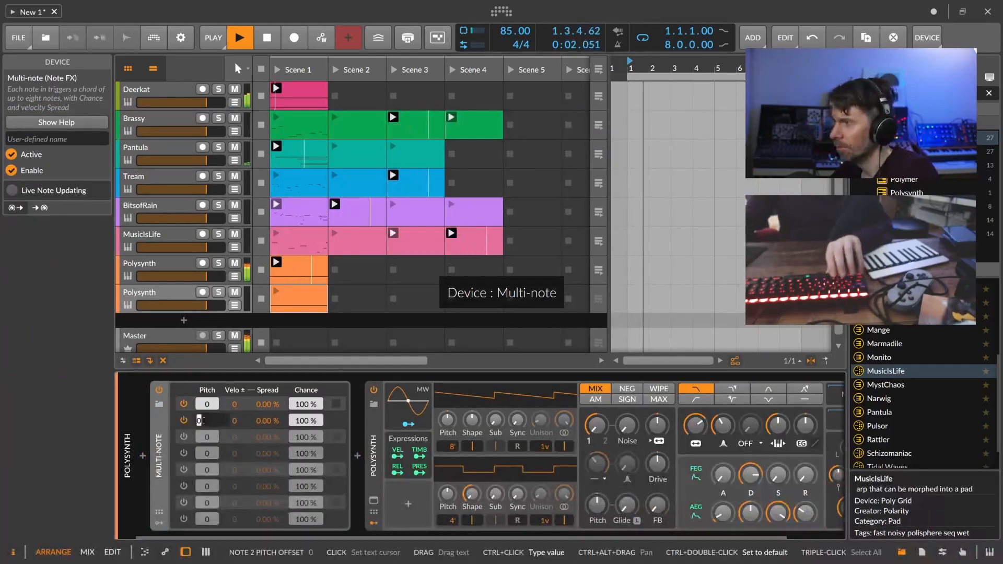
pyautogui.write('7')
pyautogui.press('Return')
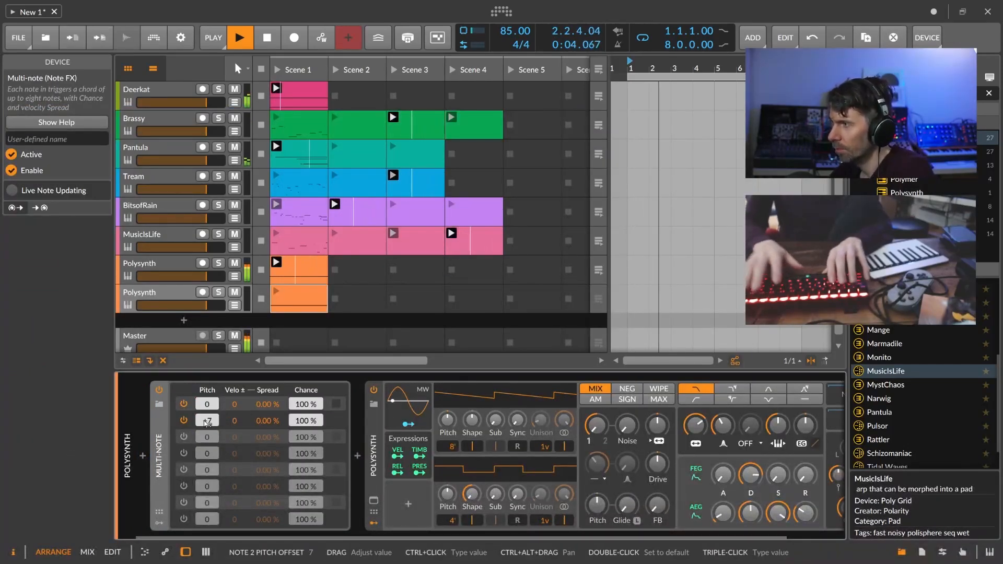
pyautogui.click(184, 437)
pyautogui.keyDown('ctrl'); pyautogui.click(207, 437); pyautogui.keyUp('ctrl')
pyautogui.write('2')
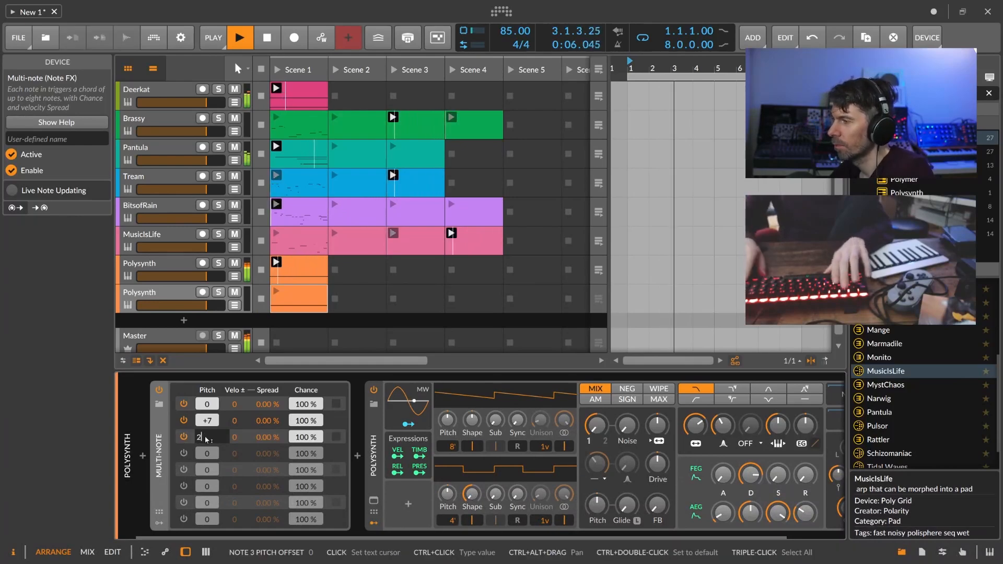
pyautogui.press('Return')
pyautogui.click(184, 453)
pyautogui.keyDown('ctrl'); pyautogui.click(207, 453); pyautogui.keyUp('ctrl')
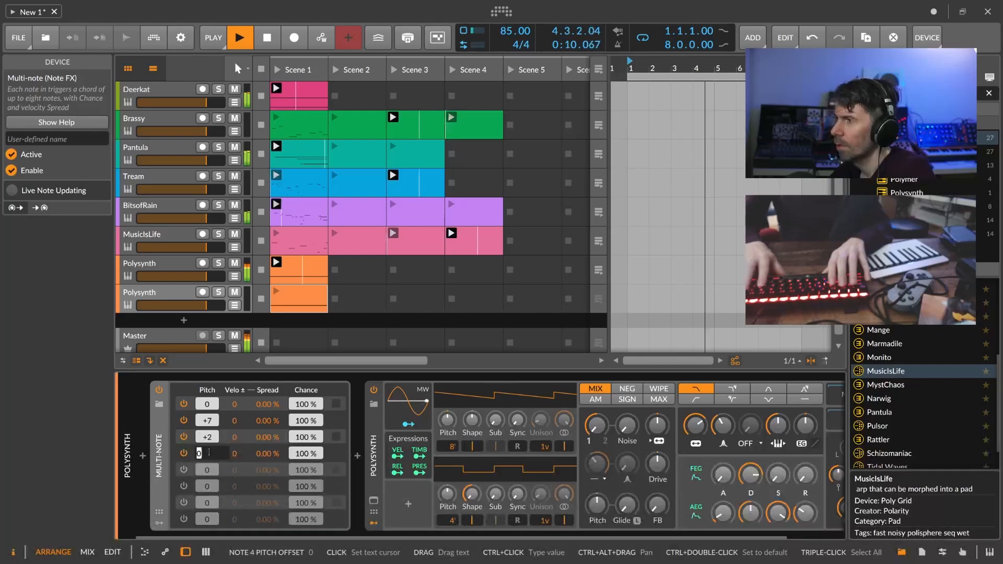
pyautogui.write('-1')
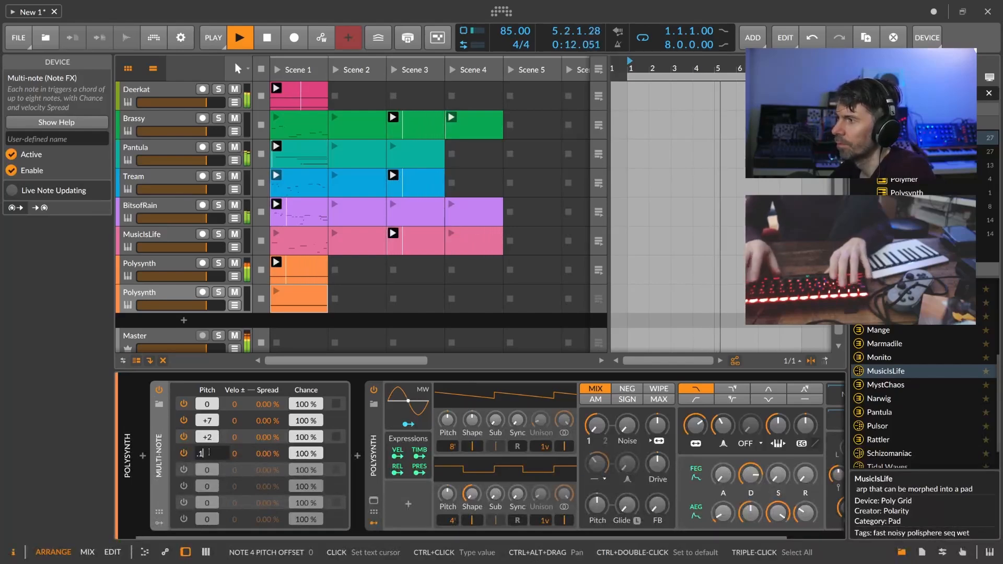
pyautogui.write('2')
pyautogui.press('Return')
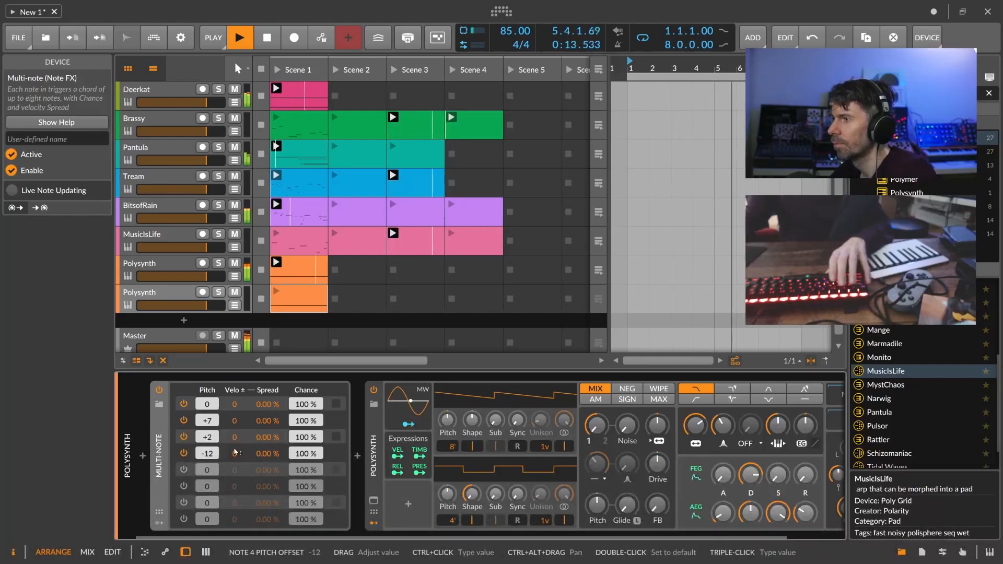
# Insert an Arpeggiator between Multi-note and Polysynth.
pyautogui.click(361, 465)
pyautogui.write('arp')
pyautogui.press('Return')
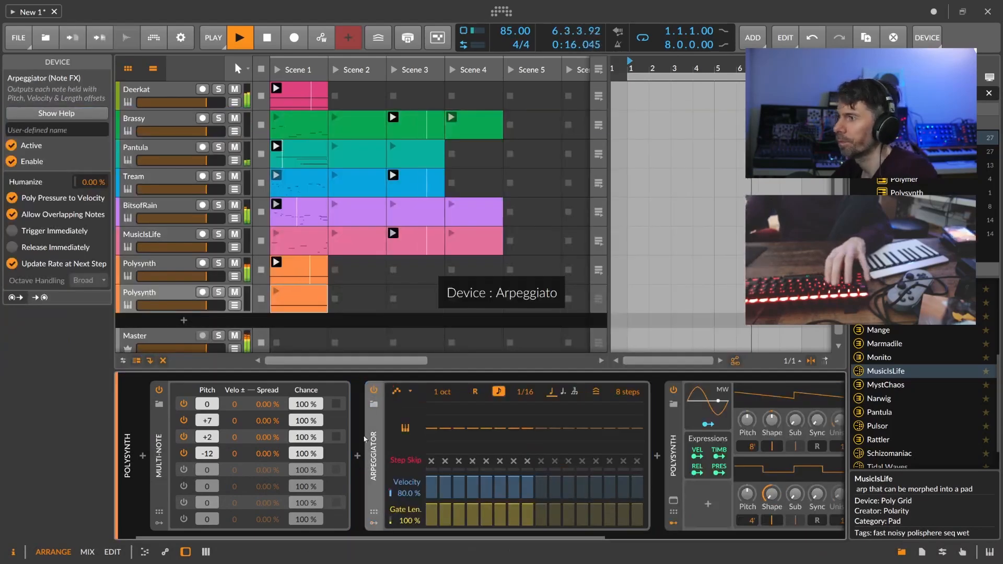
# Lower the Polysynth filter cutoff, raise envelope depth, set 5-voice unison and amp sustain to 57.9 %.
pyautogui.moveTo(333, 536); pyautogui.dragTo(581, 537)
pyautogui.moveTo(638, 430); pyautogui.dragTo(638, 441)
pyautogui.moveTo(742, 426); pyautogui.dragTo(742, 413)
pyautogui.moveTo(486, 446); pyautogui.dragTo(440, 449)
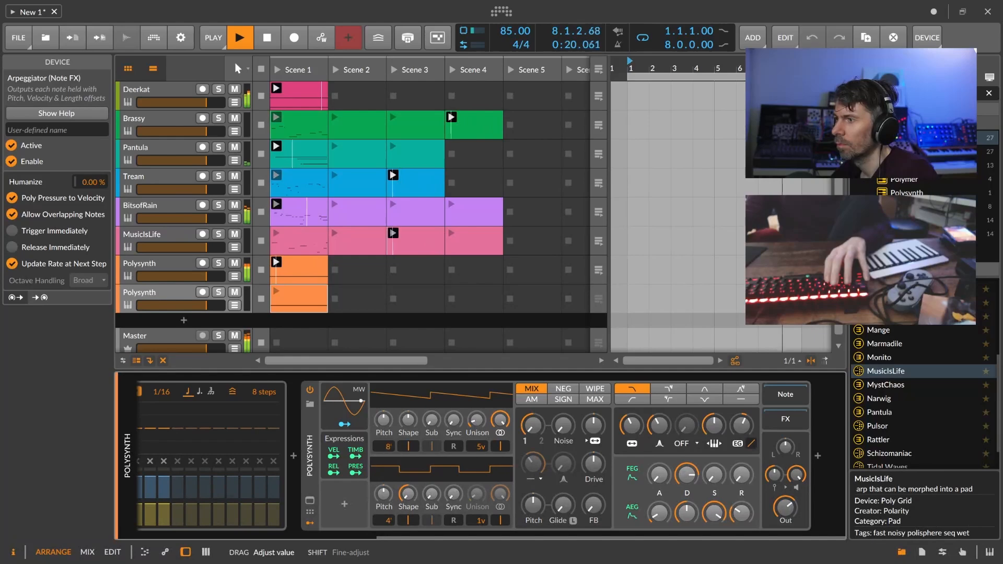
pyautogui.moveTo(742, 426); pyautogui.dragTo(742, 421)
pyautogui.moveTo(715, 513); pyautogui.dragTo(714, 545)
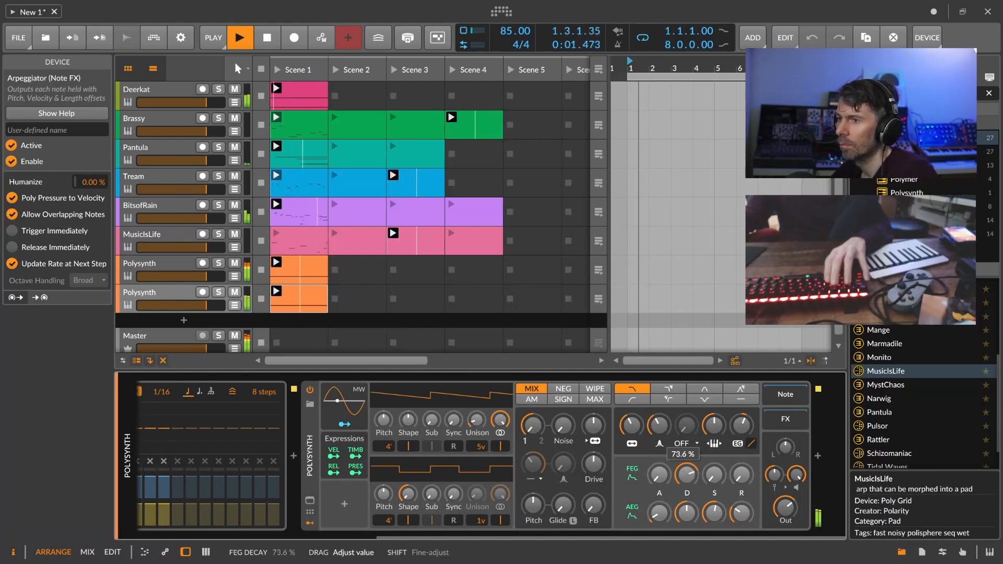
# Add ValhallaSupermassive at the chain's end with mix near 45 % and feedback 62.4 %.
pyautogui.doubleClick(818, 455)
pyautogui.write('super')
pyautogui.press('Return')
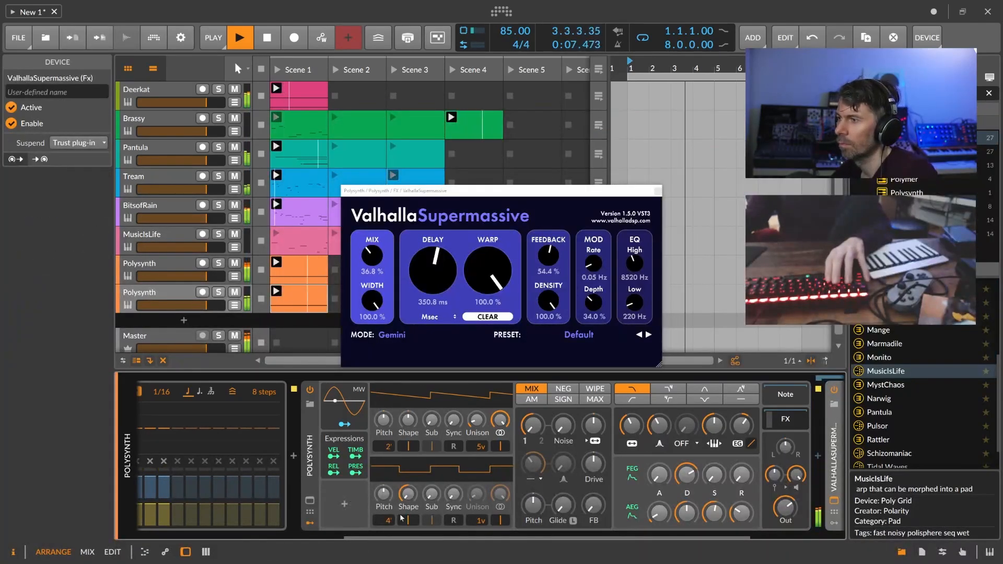
pyautogui.moveTo(372, 256); pyautogui.dragTo(381, 244)
pyautogui.moveTo(554, 260); pyautogui.dragTo(556, 248)
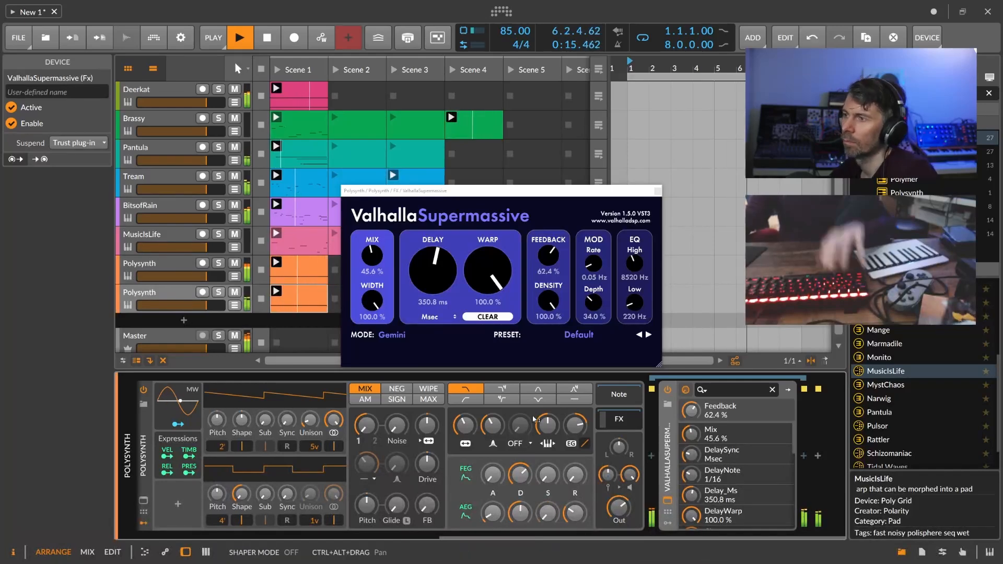
# Switch the Polysynth filter to its second type and slightly shorten the filter envelope decay.
pyautogui.click(502, 389)
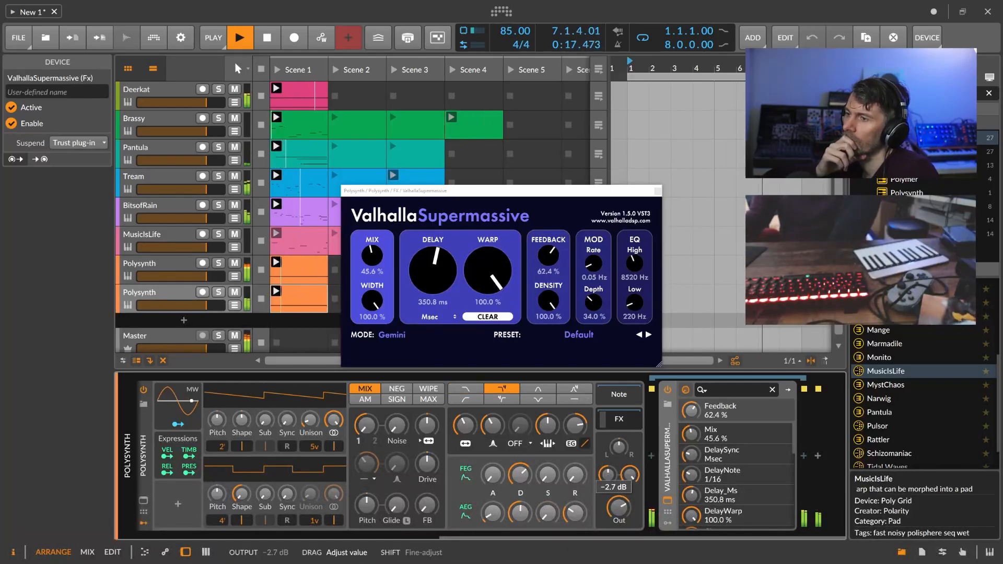
pyautogui.moveTo(475, 538); pyautogui.dragTo(179, 543)
pyautogui.moveTo(205, 439); pyautogui.dragTo(202, 445)
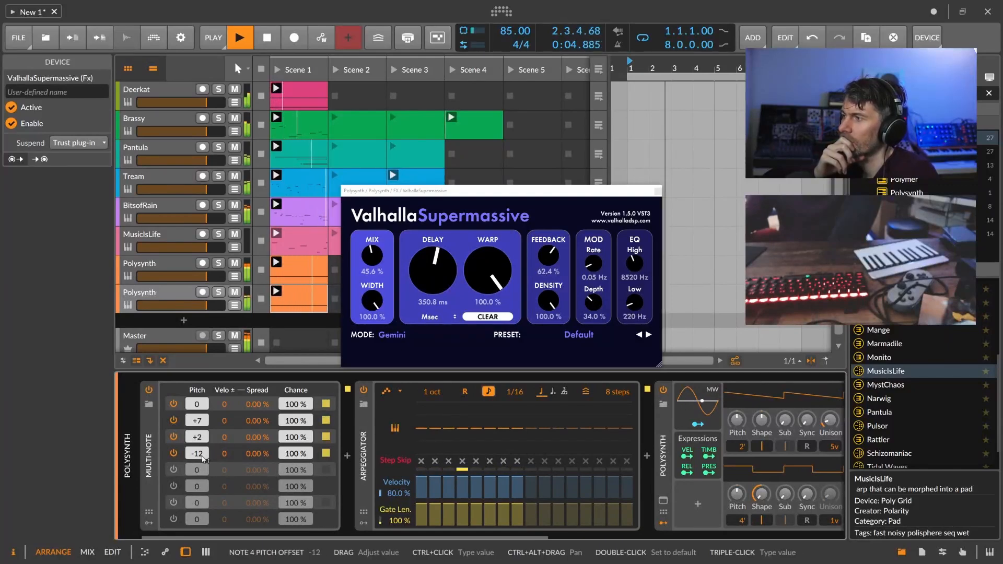
pyautogui.moveTo(222, 528); pyautogui.dragTo(516, 538)
pyautogui.click(254, 391)
pyautogui.click(294, 290)
pyautogui.moveTo(516, 464); pyautogui.dragTo(516, 453)
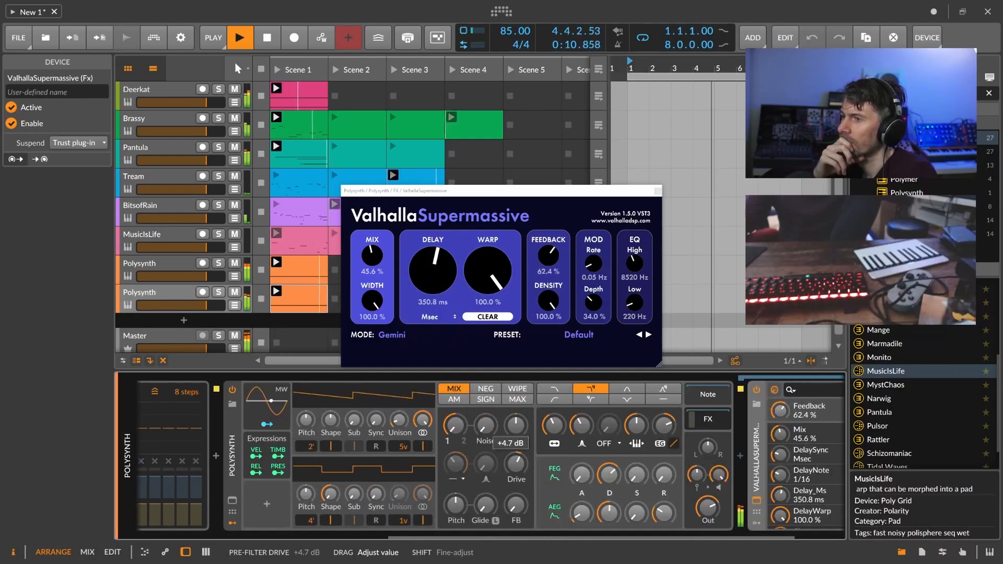
pyautogui.moveTo(609, 475); pyautogui.dragTo(609, 485)
# Set Supermassive mix to 49.2 %, delay to 489.2 ms and feedback to 76.0 %.
pyautogui.moveTo(372, 257); pyautogui.dragTo(373, 252)
pyautogui.moveTo(434, 270); pyautogui.dragTo(440, 252)
pyautogui.moveTo(551, 257); pyautogui.dragTo(560, 243)
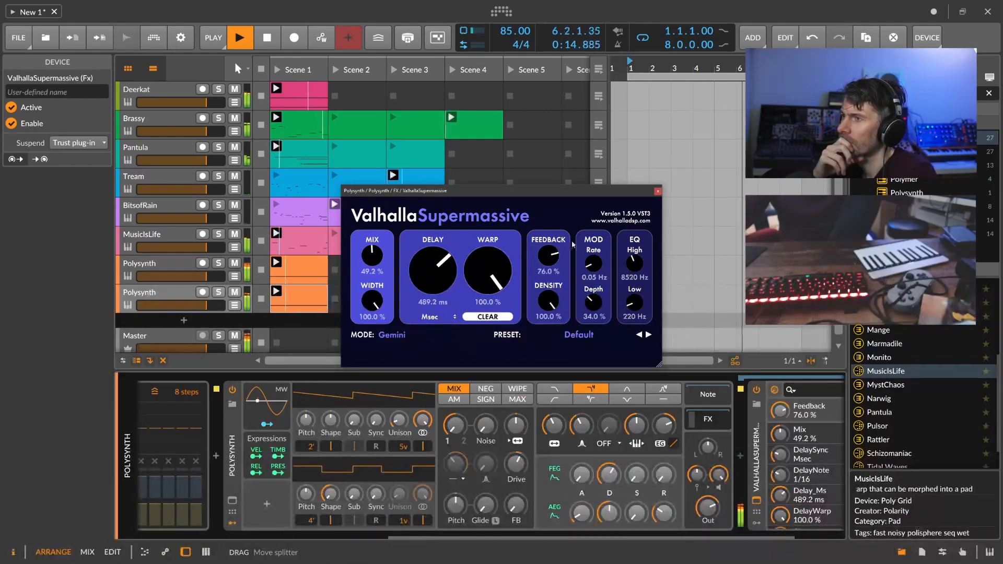
# Raise filter FM slightly, drive to +4.3 dB, and set cutoff to about 299 Hz.
pyautogui.moveTo(516, 426); pyautogui.dragTo(516, 421)
pyautogui.moveTo(516, 464); pyautogui.dragTo(516, 462)
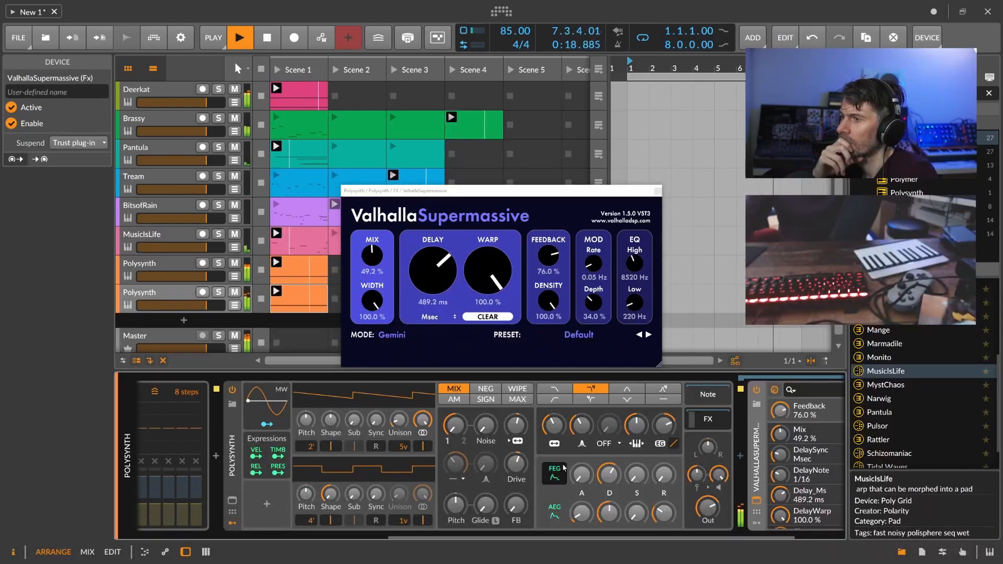
pyautogui.moveTo(554, 425); pyautogui.dragTo(554, 424)
pyautogui.moveTo(554, 425); pyautogui.dragTo(554, 423)
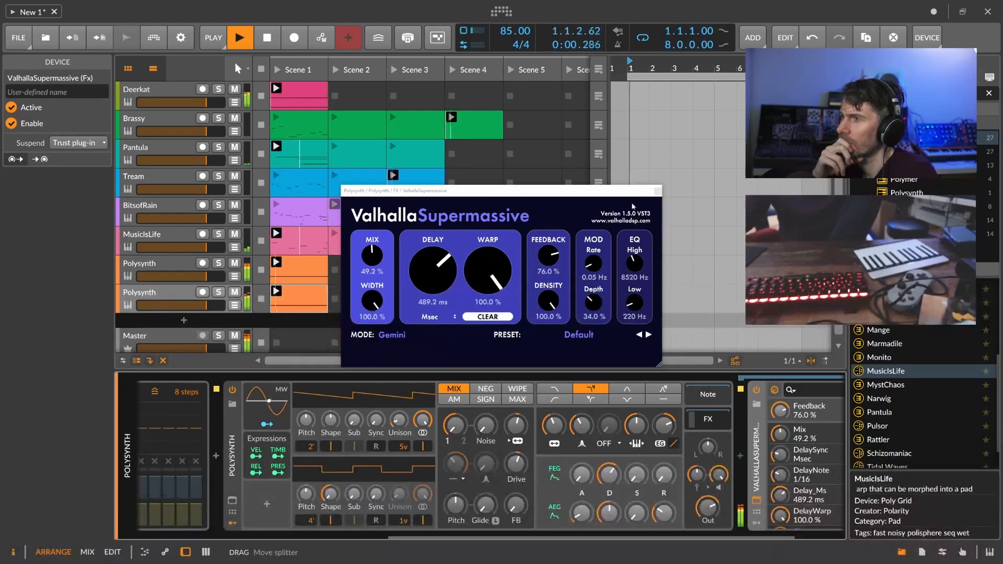
# Close the Supermassive window and open the upper Polysynth's Scene 1 clip notes.
pyautogui.click(658, 192)
pyautogui.click(182, 265)
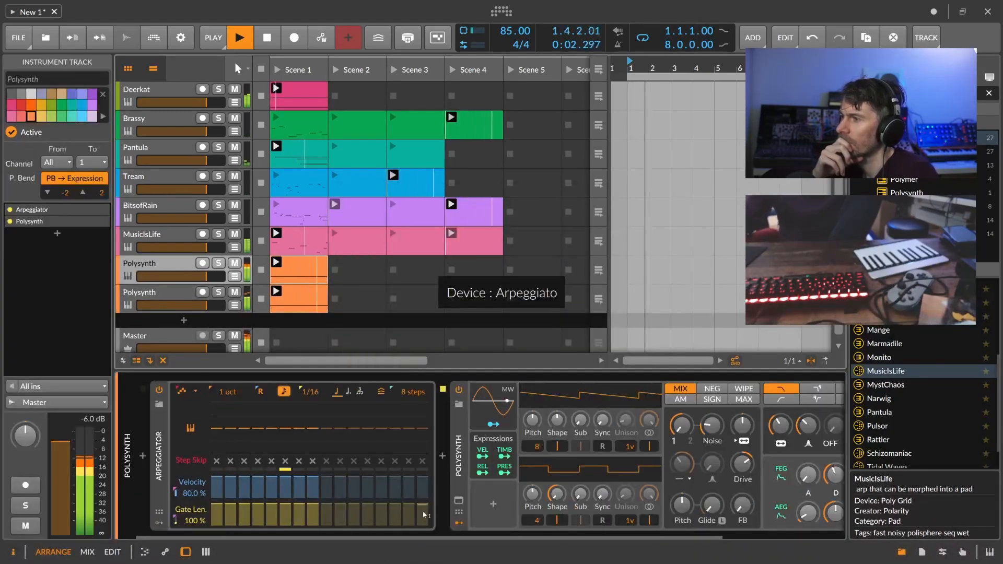
pyautogui.hscroll(3, 430, 504)
pyautogui.moveTo(714, 425); pyautogui.dragTo(713, 421)
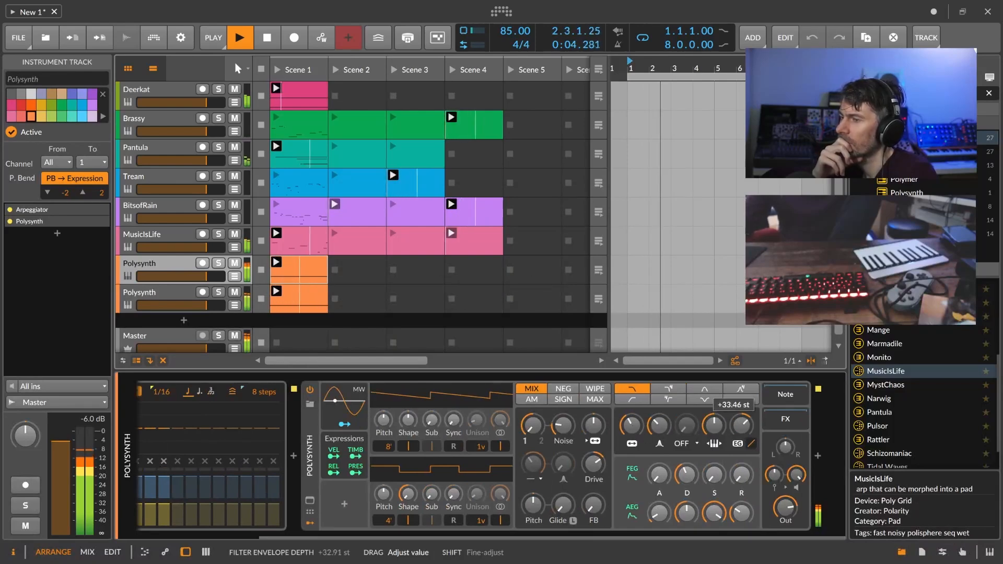
pyautogui.doubleClick(327, 301)
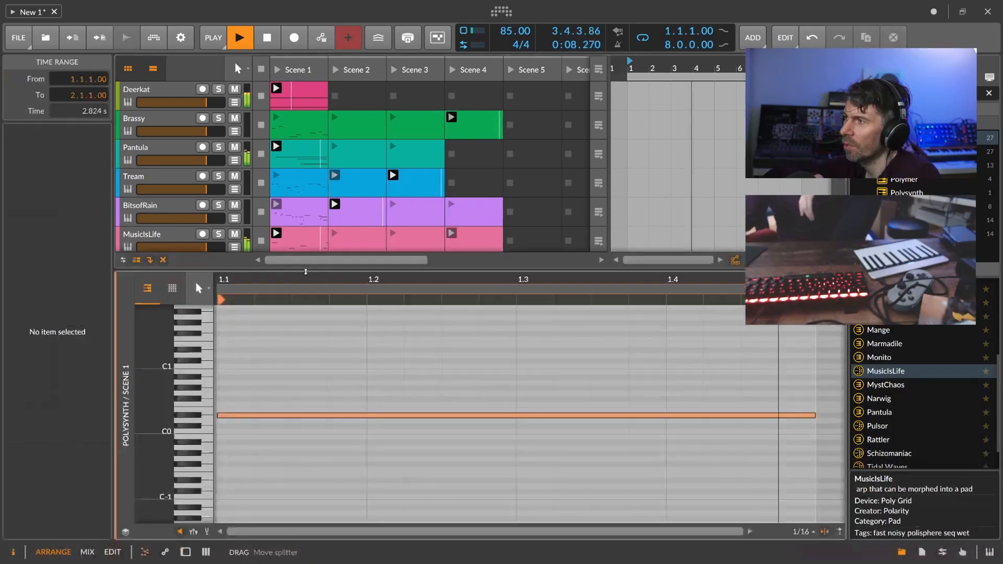
# Double the Polysynth clip content twice to four bars and fit it in view.
pyautogui.moveTo(320, 299); pyautogui.dragTo(320, 217)
pyautogui.scroll(-4, 308, 215)
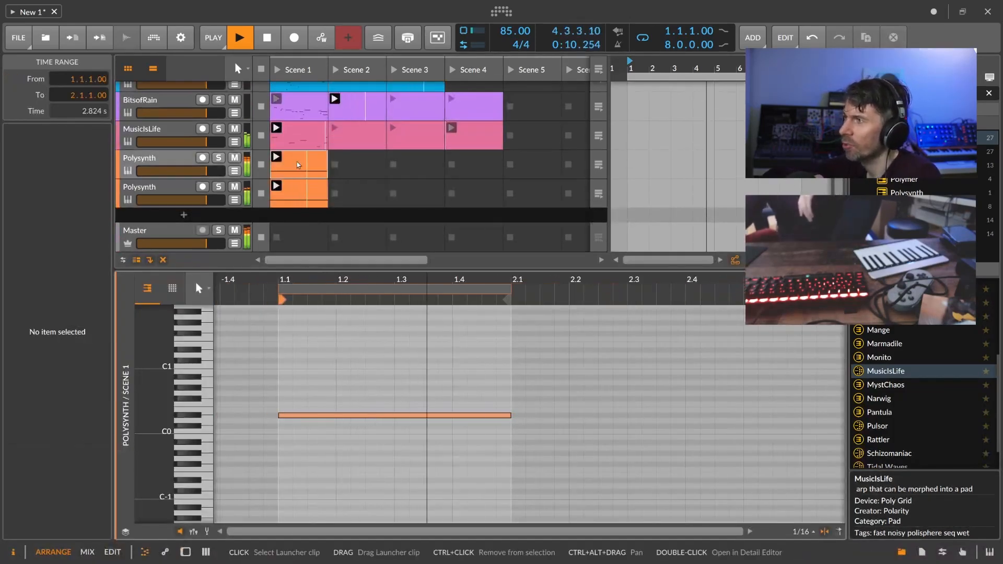
pyautogui.rightClick(297, 195)
pyautogui.click(334, 305)
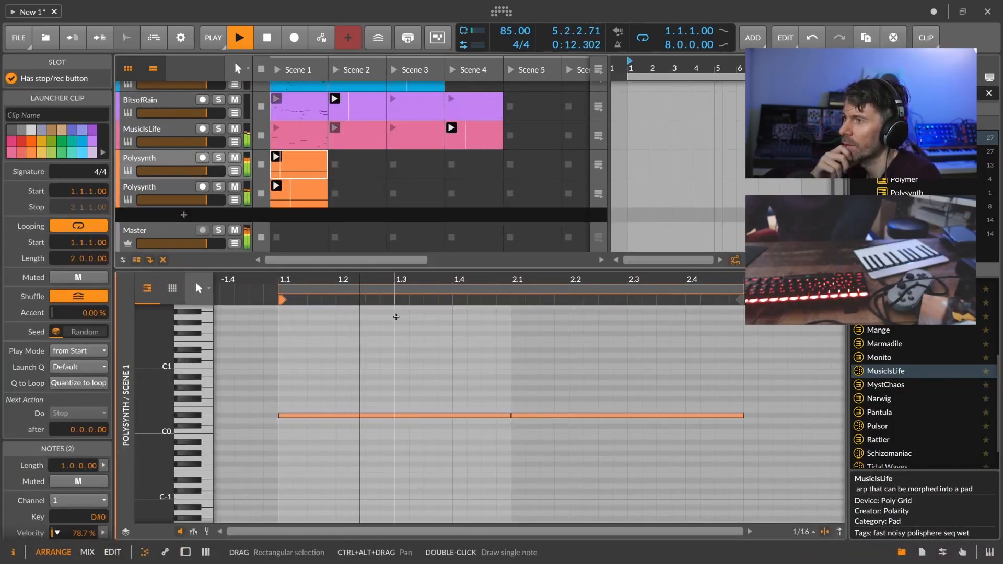
pyautogui.moveTo(388, 294); pyautogui.dragTo(385, 251)
pyautogui.rightClick(289, 169)
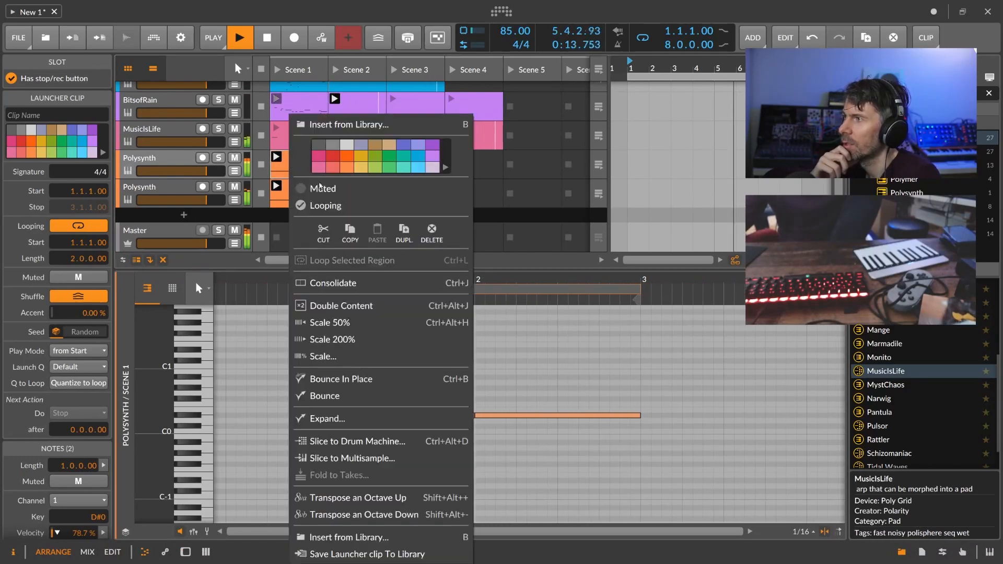
pyautogui.click(358, 305)
pyautogui.moveTo(519, 299); pyautogui.dragTo(448, 242)
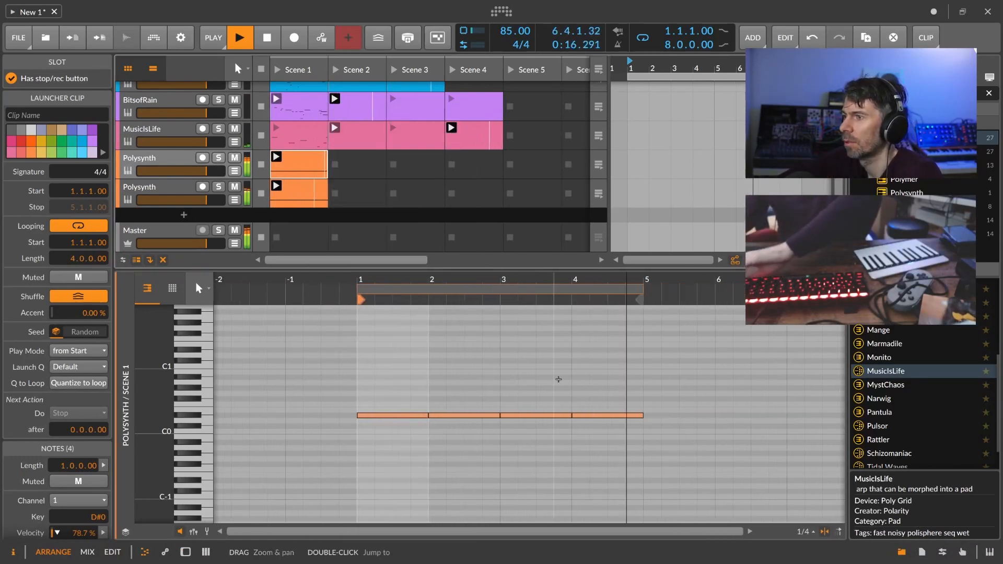
# Lower the bar-3 note five semitones, bar-4 note to B-1, third note up an octave, fourth to F0.
pyautogui.click(531, 416)
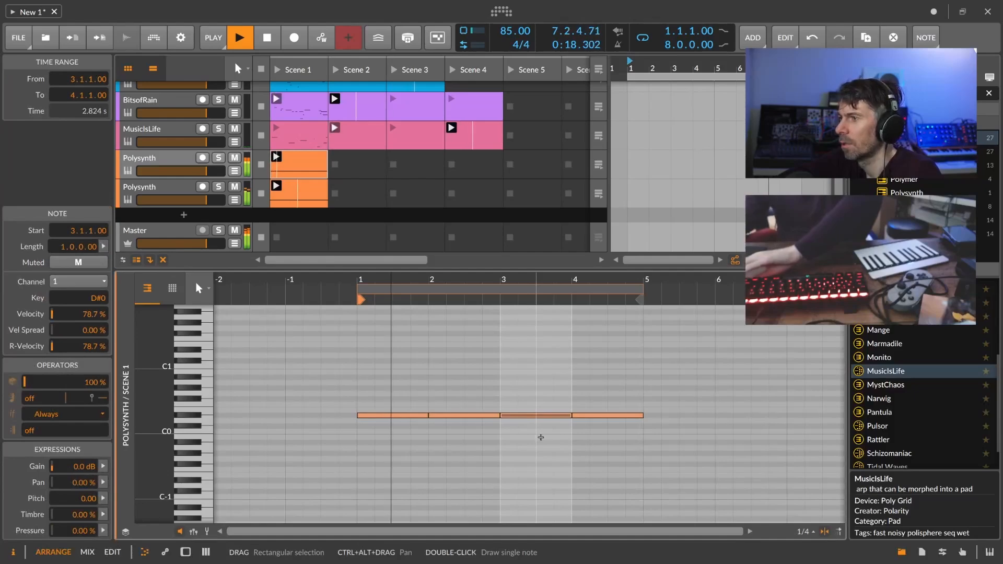
pyautogui.press('Down')
pyautogui.press('Down')
pyautogui.press('Down')
pyautogui.press('Down')
pyautogui.press('Down')
pyautogui.click(588, 416)
pyautogui.press('Down')
pyautogui.press('Down')
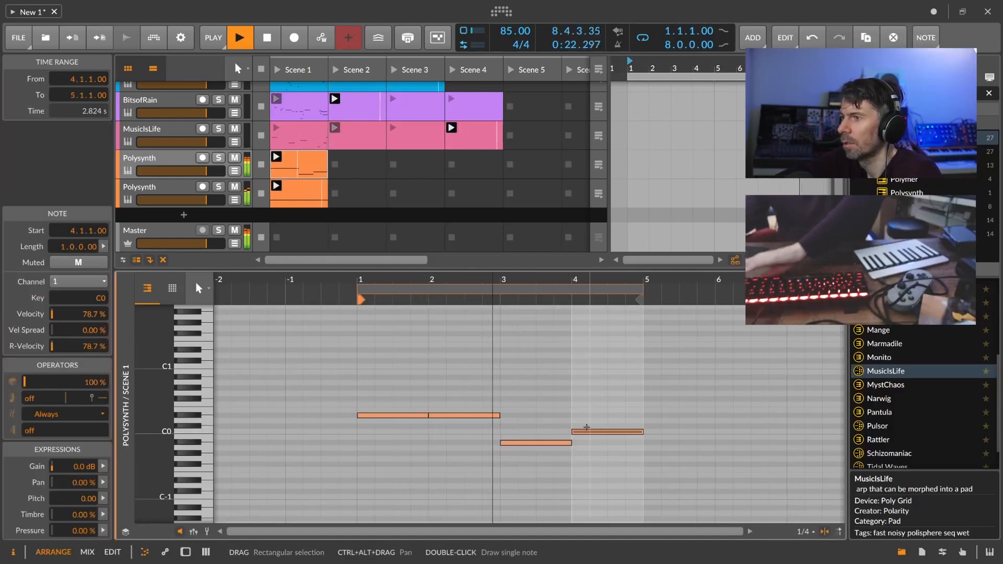
pyautogui.press('Down')
pyautogui.press('Down')
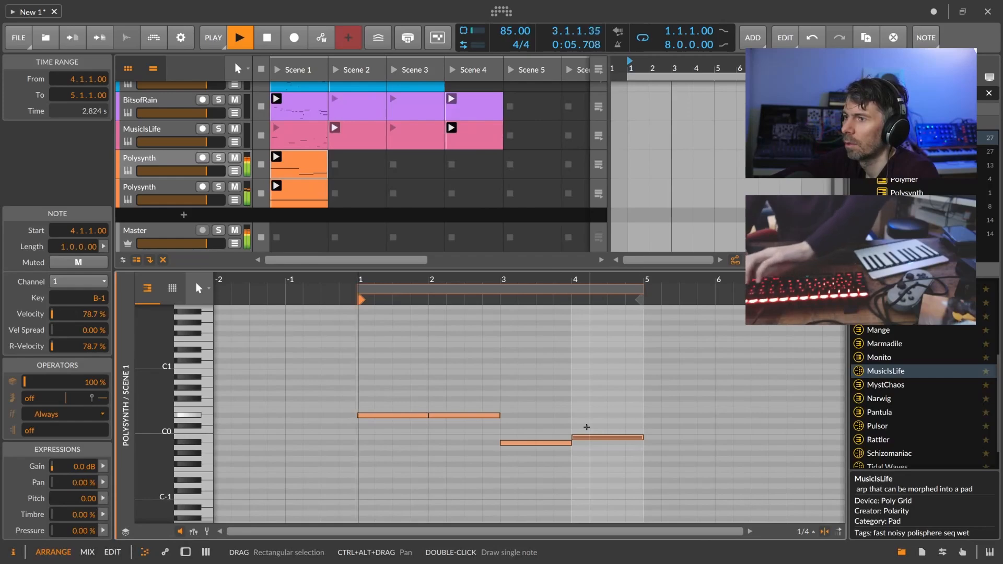
pyautogui.moveTo(537, 459); pyautogui.dragTo(580, 441)
pyautogui.hotkey('shift', 'Up')
pyautogui.press('Up')
pyautogui.press('Up')
pyautogui.press('Up')
pyautogui.press('Up')
pyautogui.press('Up')
pyautogui.press('Up')
pyautogui.press('Up')
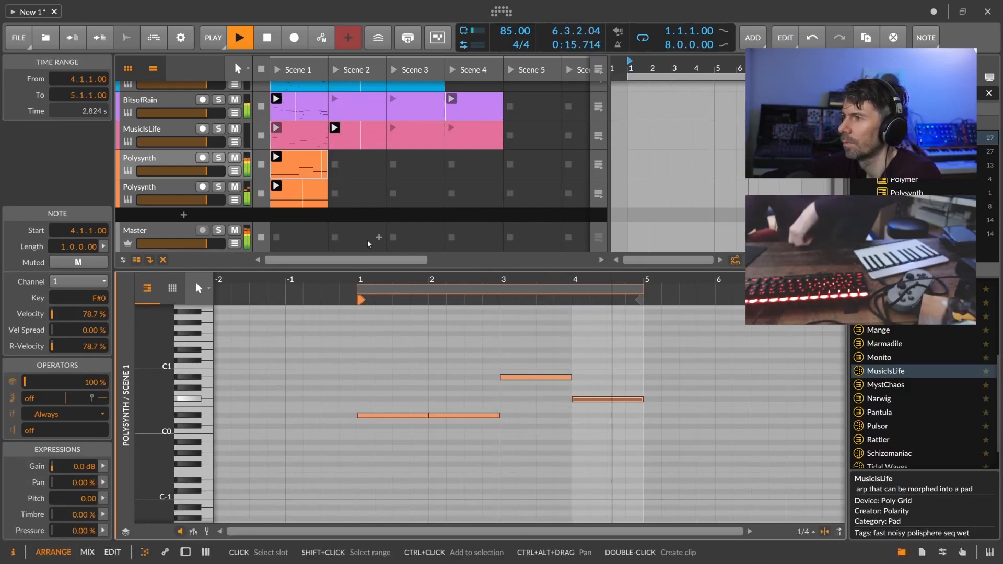
pyautogui.press('Down')
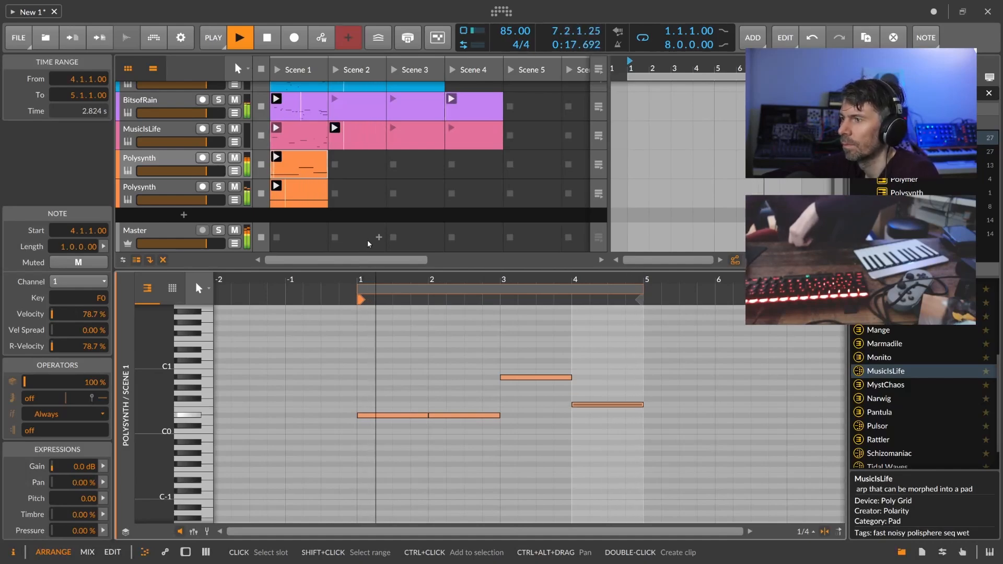
# In the device chain, raise filter envelope depth and lower cutoff to about 218 Hz.
pyautogui.press('d')
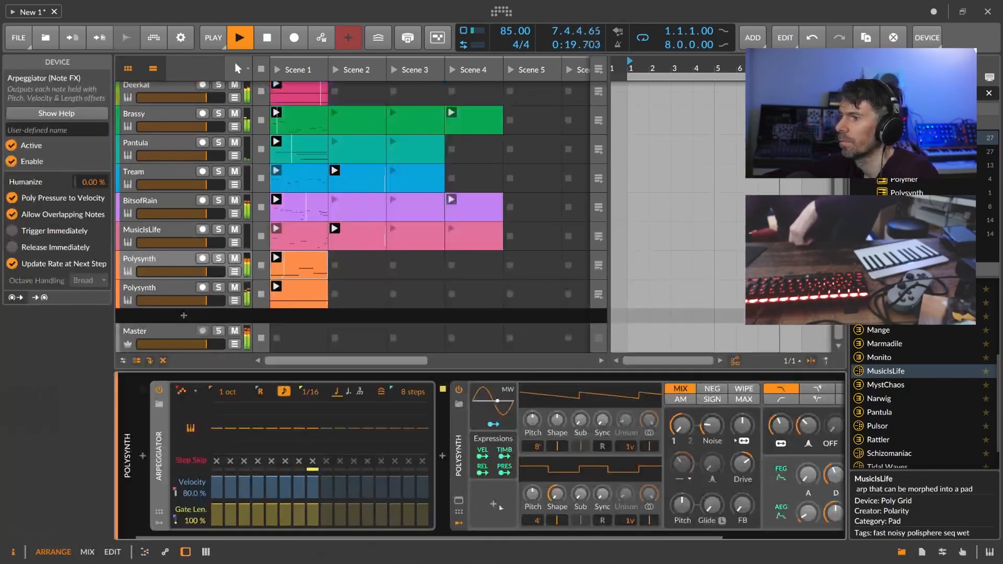
pyautogui.hscroll(3, 446, 539)
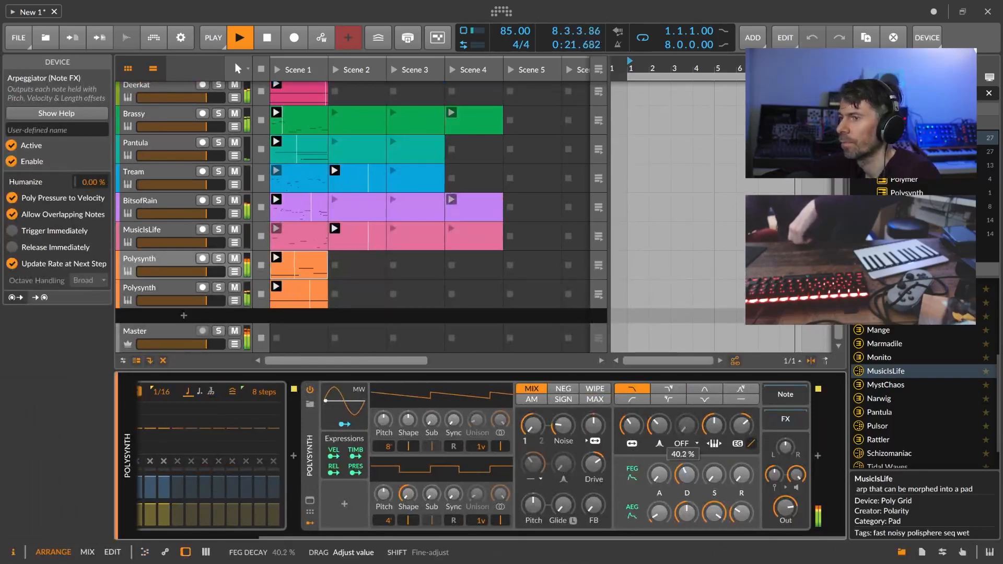
pyautogui.moveTo(730, 427); pyautogui.dragTo(730, 425)
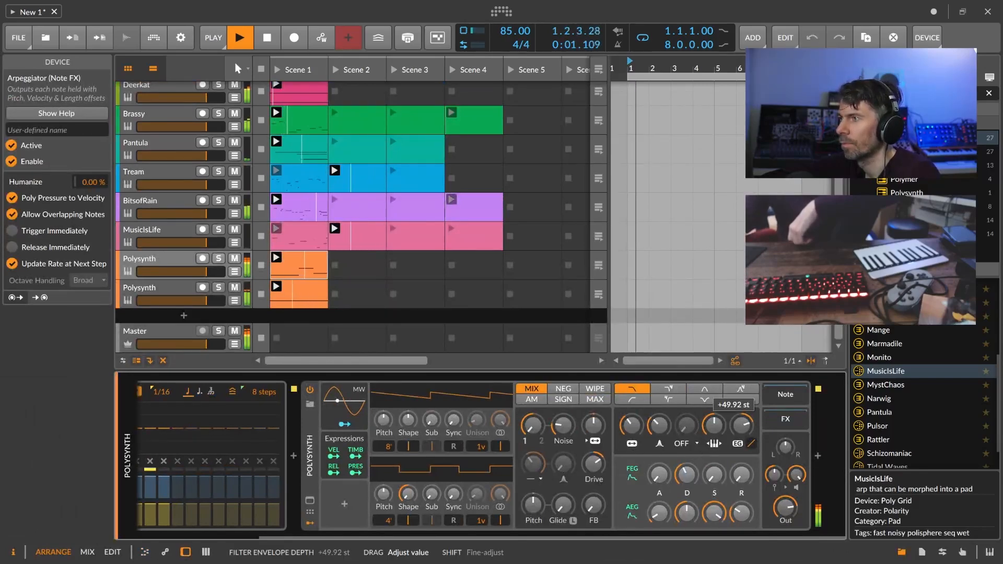
pyautogui.moveTo(631, 425); pyautogui.dragTo(631, 423)
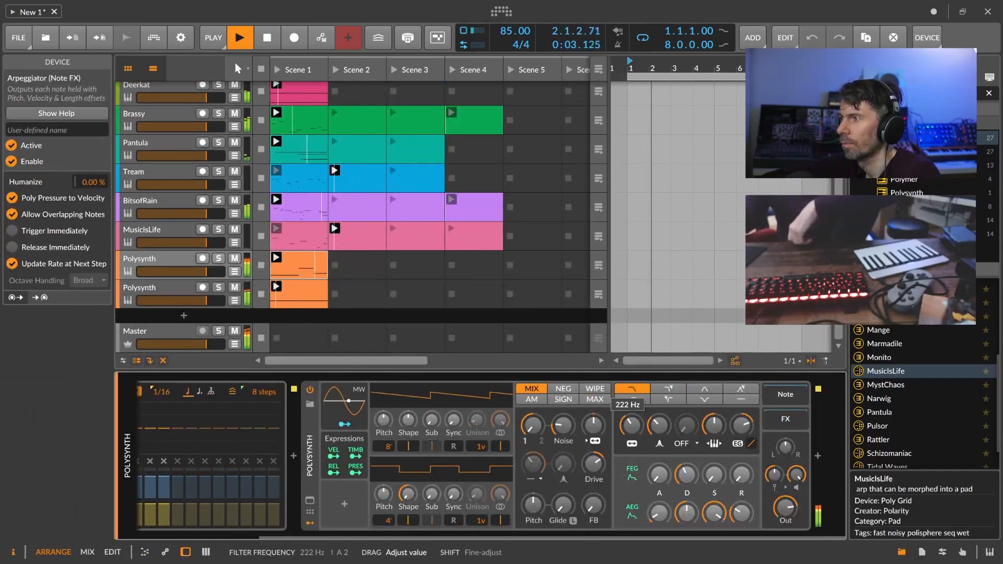
# Raise the bar-4 note to G#0 in the Scene 1 clip, then return to the device chain.
pyautogui.doubleClick(313, 268)
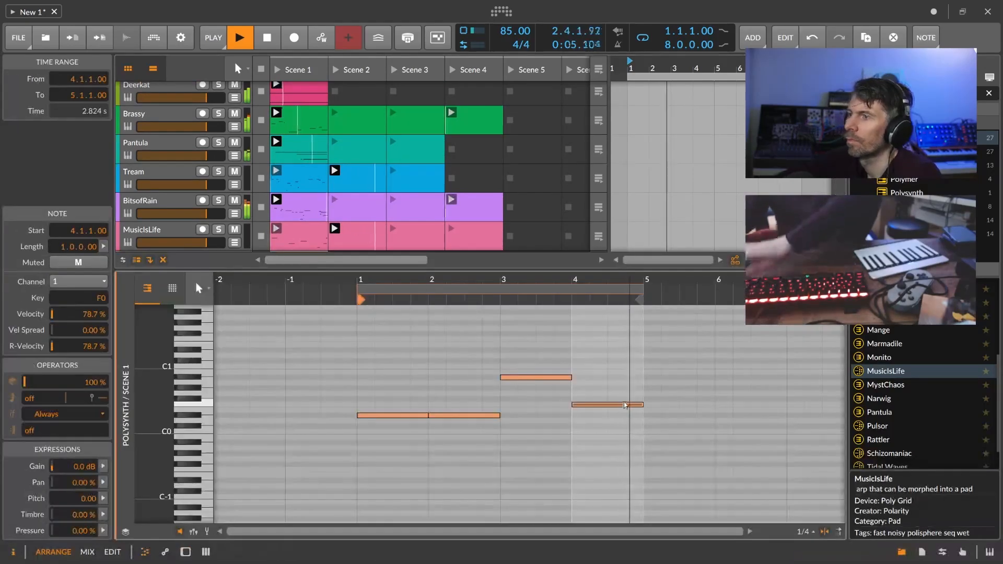
pyautogui.press('Up')
pyautogui.press('Up')
pyautogui.press('Up')
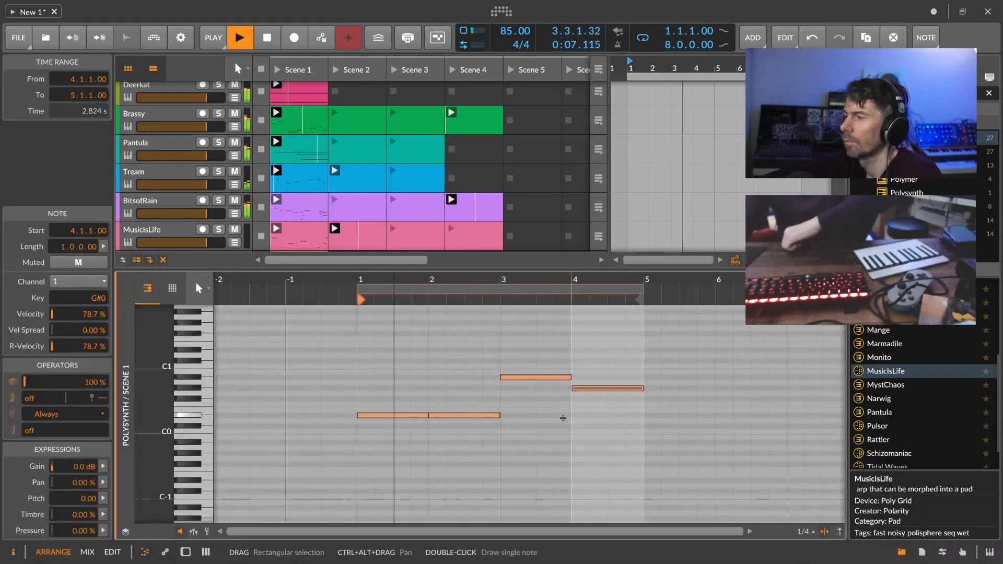
pyautogui.moveTo(377, 284); pyautogui.dragTo(376, 270)
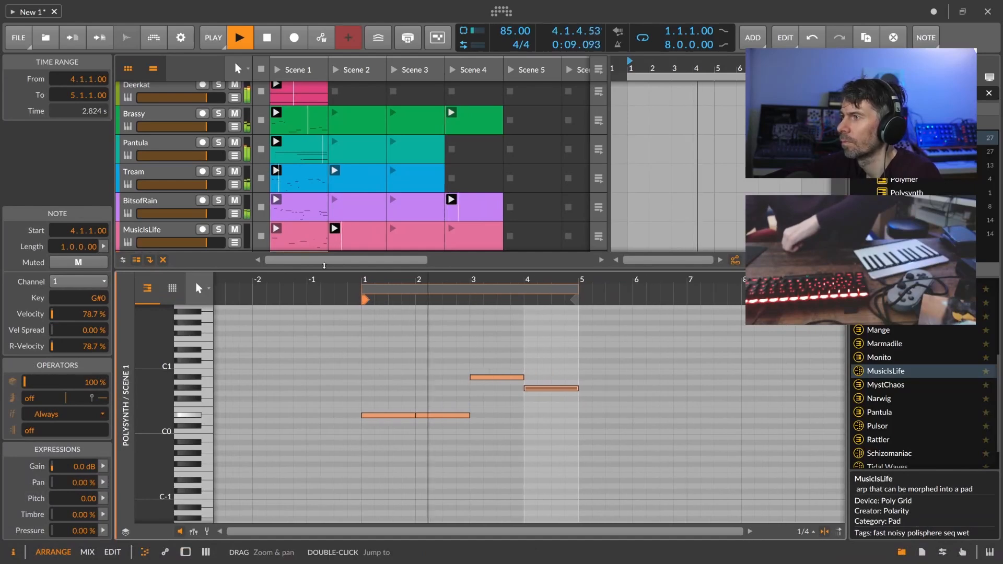
pyautogui.scroll(-3, 301, 219)
pyautogui.press('d')
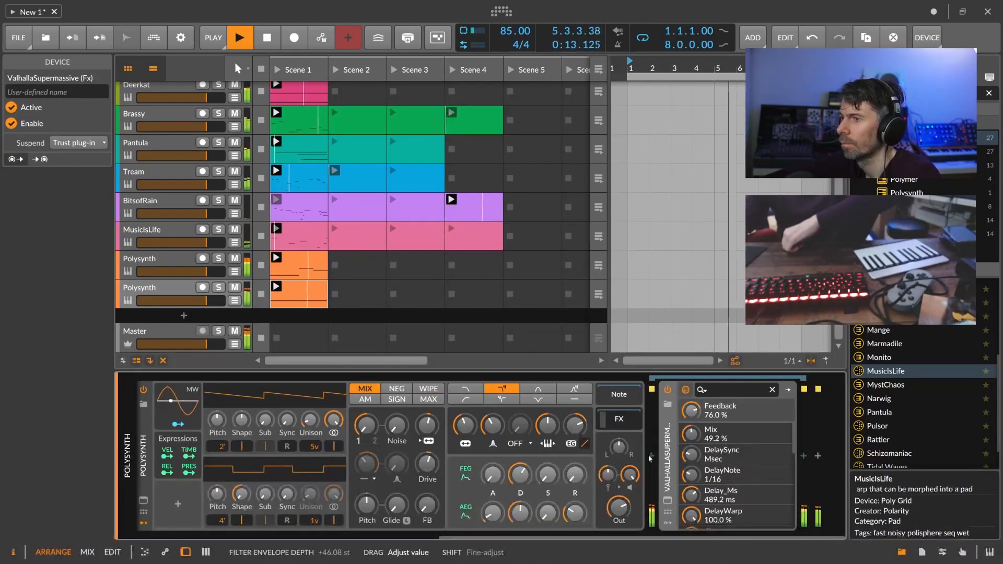
# Inspect the ValhallaSupermassive plugin window, close it, and scroll back along the chain.
pyautogui.click(667, 500)
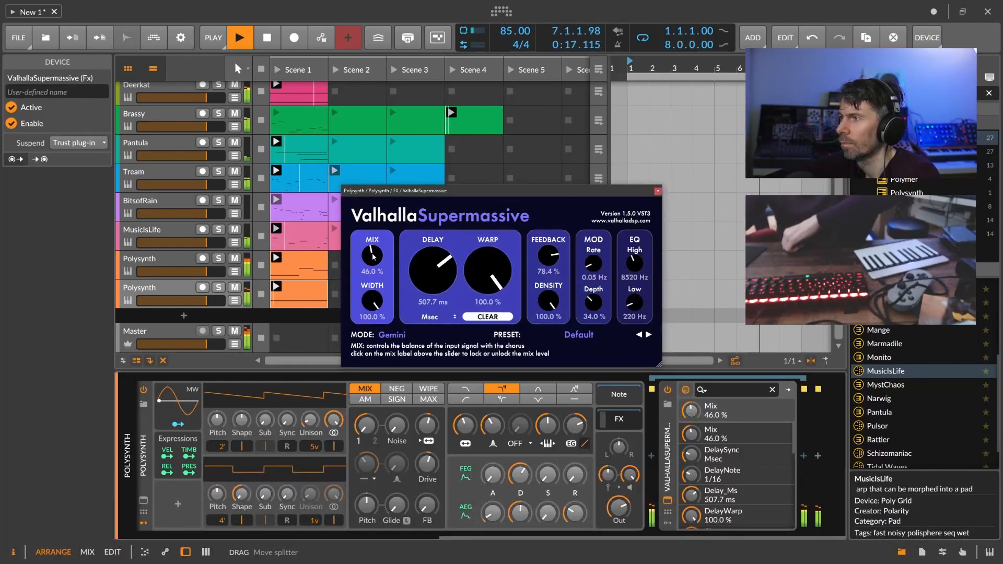
pyautogui.click(657, 191)
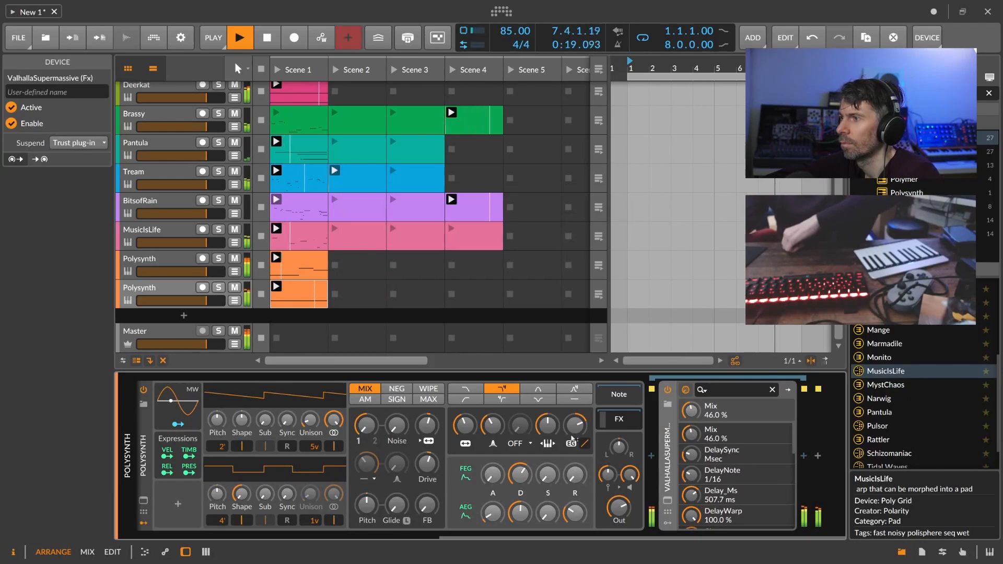
pyautogui.moveTo(513, 533); pyautogui.dragTo(479, 512)
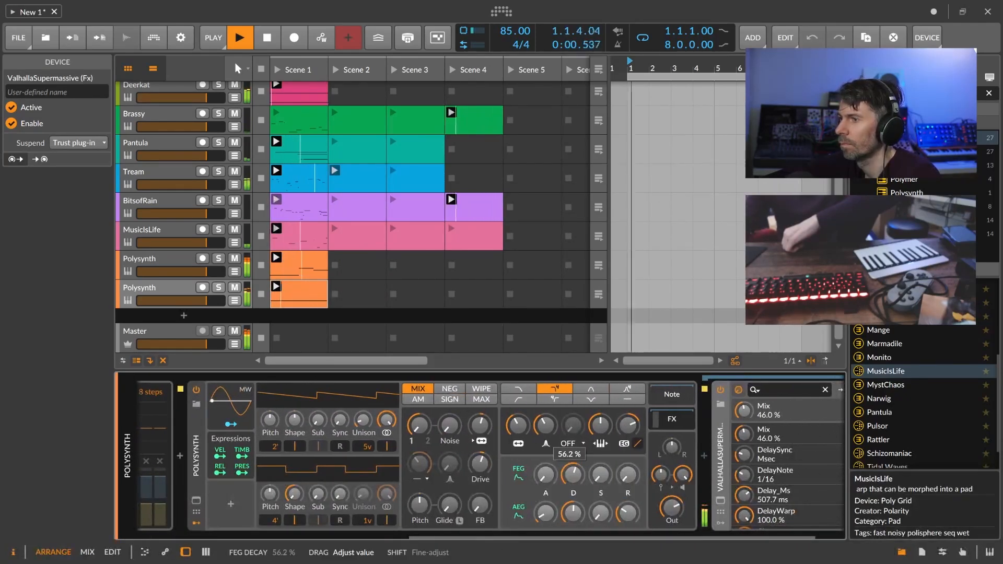
pyautogui.moveTo(523, 537); pyautogui.dragTo(109, 514)
# Insert Note Transpose before Multi-Note and set it one octave up.
pyautogui.click(143, 456)
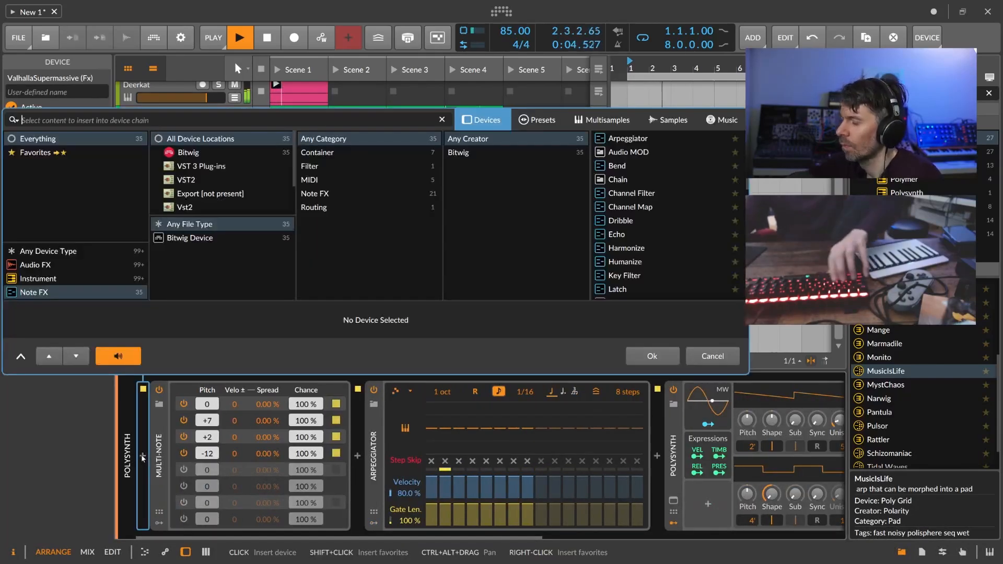
pyautogui.write('trans')
pyautogui.press('Down')
pyautogui.press('Down')
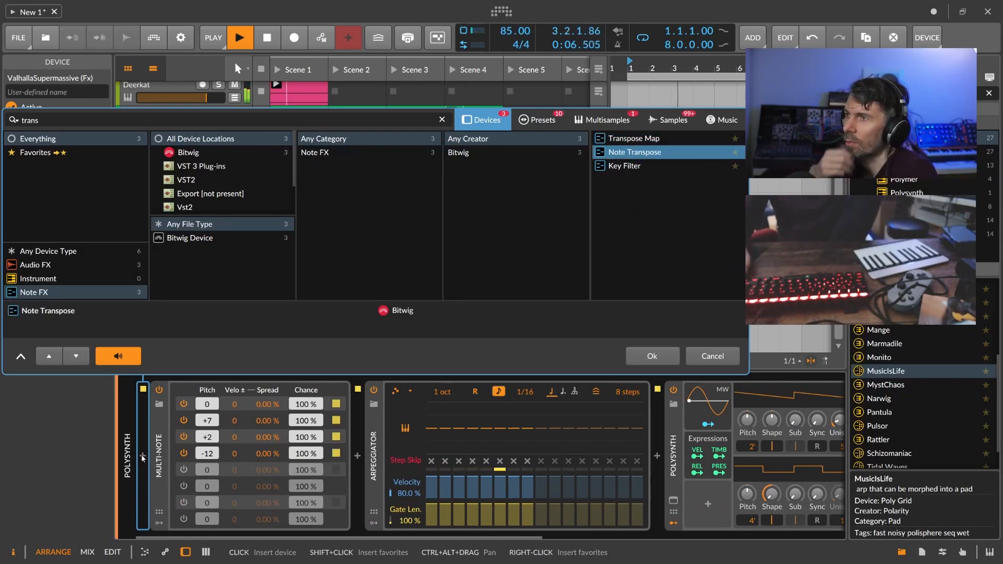
pyautogui.press('Return')
pyautogui.click(207, 418)
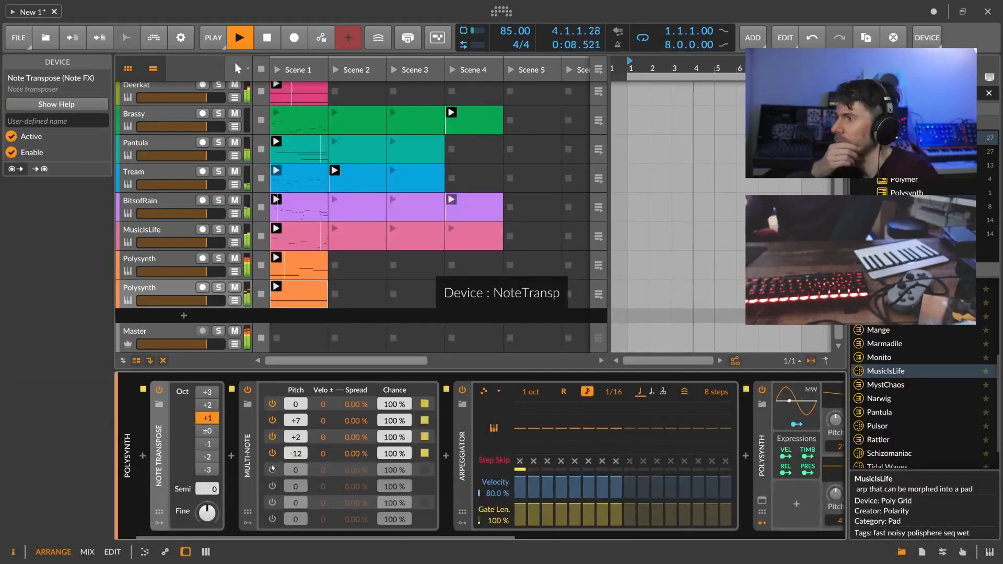
# Insert a Delay-2 device after ValhallaSupermassive.
pyautogui.hscroll(10, 296, 521)
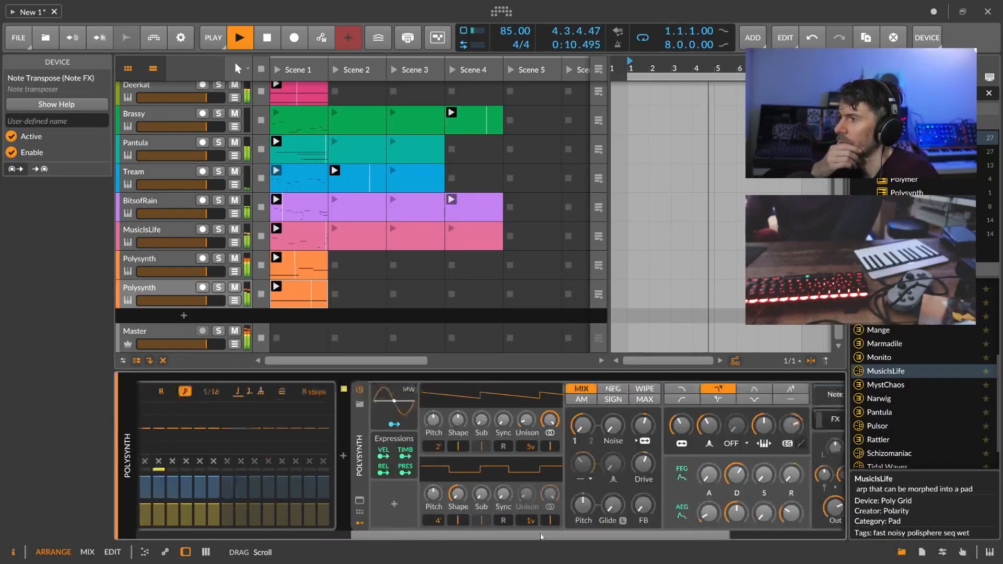
pyautogui.click(805, 456)
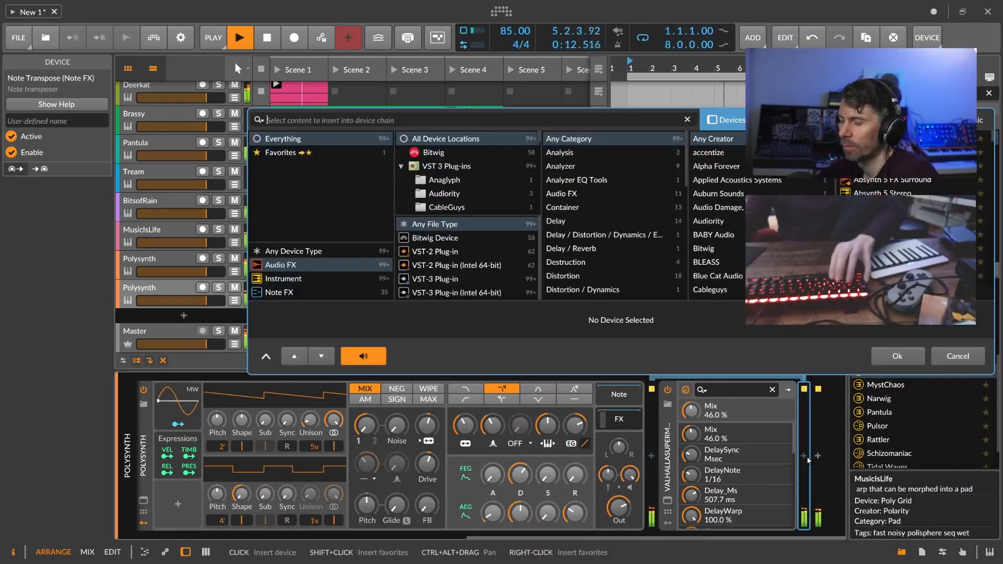
pyautogui.write('delay')
pyautogui.press('Return')
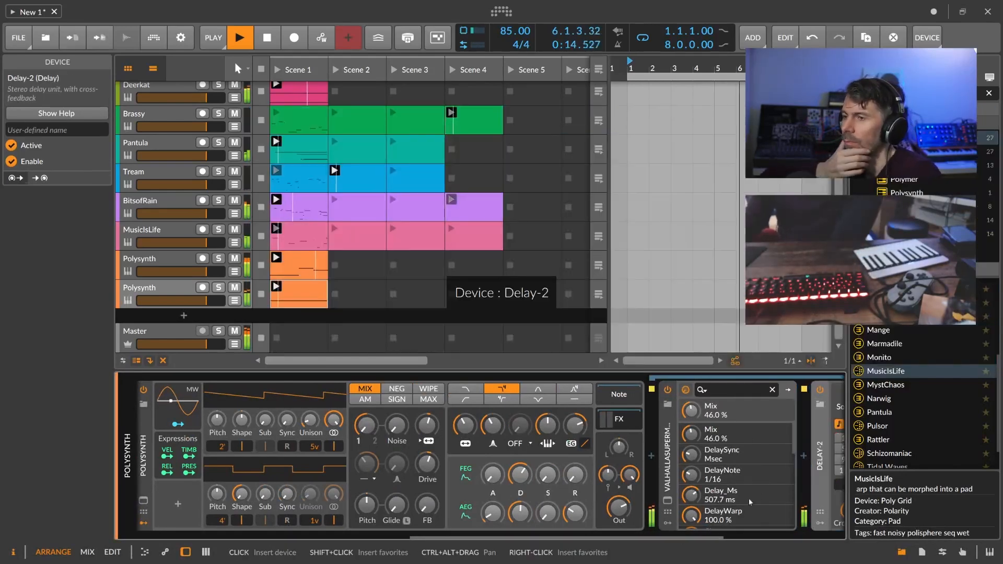
pyautogui.hscroll(5, 790, 529)
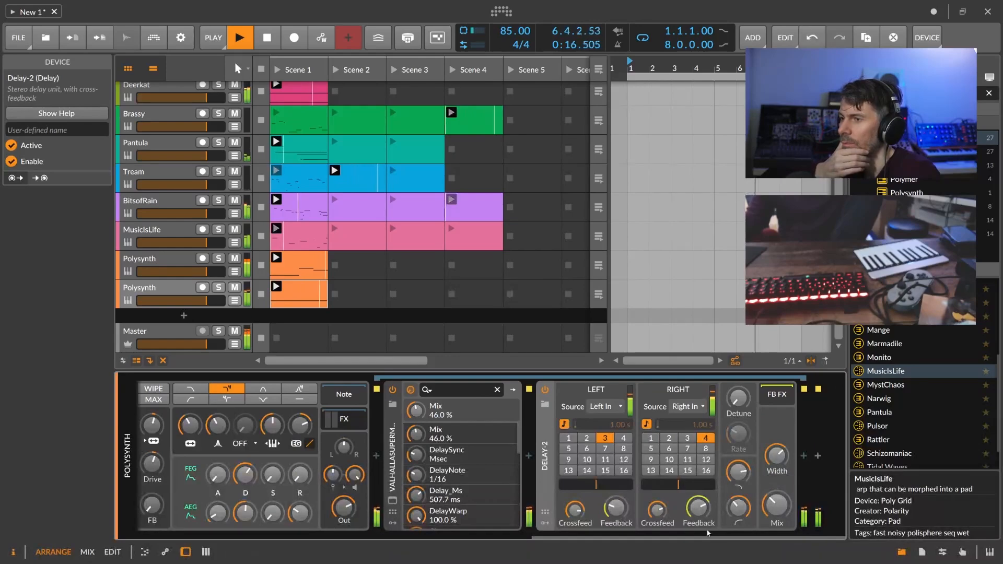
pyautogui.hscroll(-5, 544, 532)
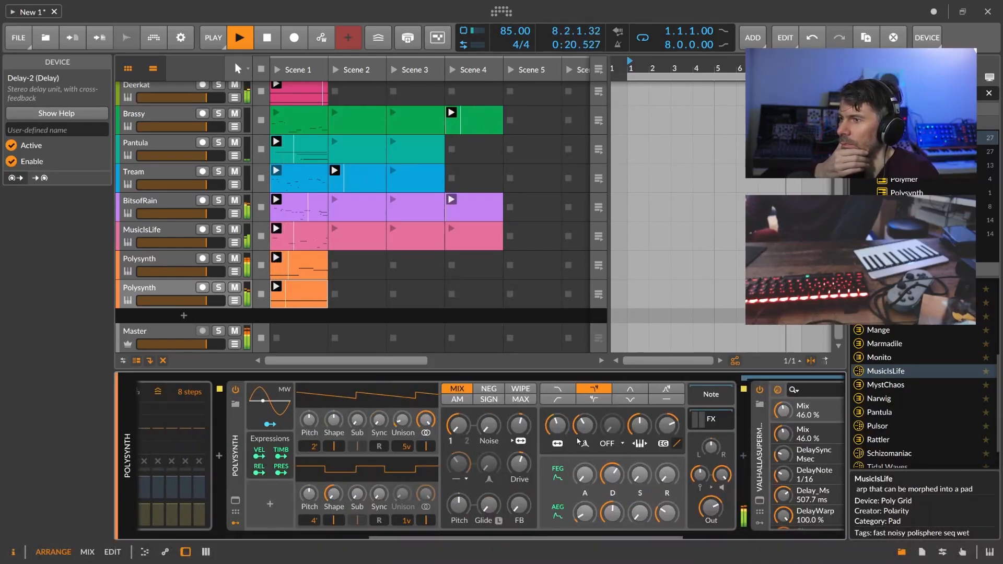
pyautogui.hscroll(-10, 418, 530)
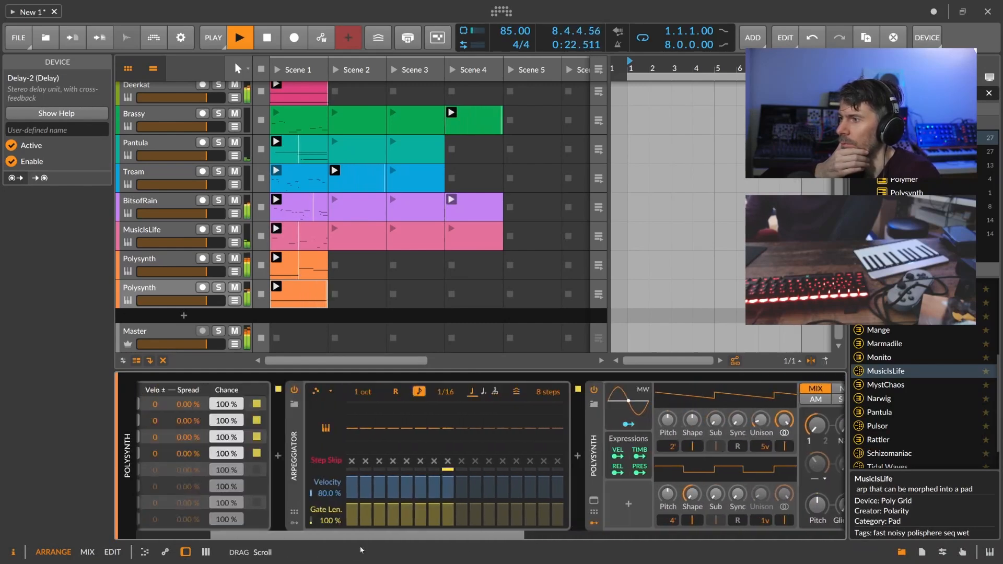
# Create a new instrument track loaded with Polysynth.
pyautogui.click(184, 315)
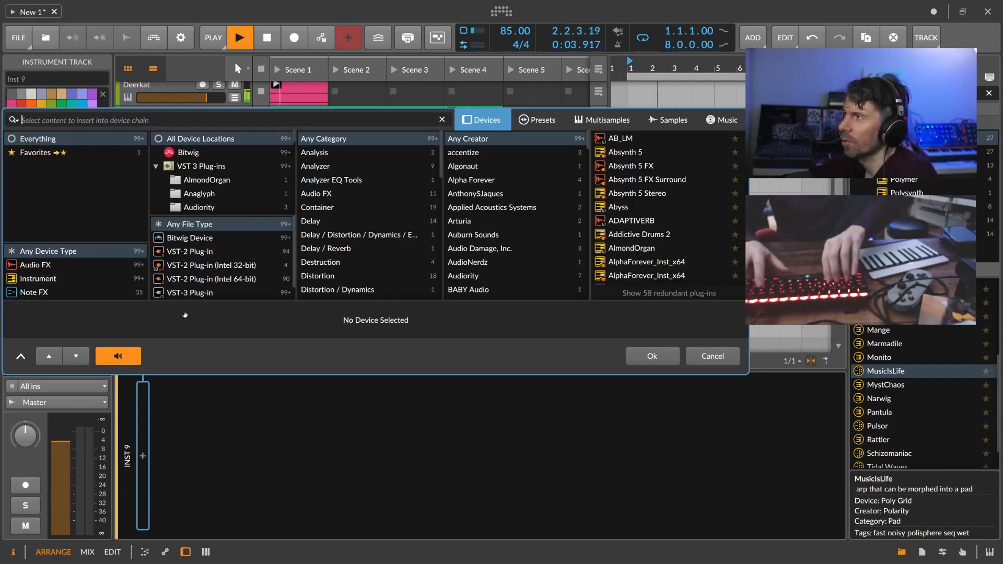
pyautogui.write('o')
pyautogui.press('BackSpace')
pyautogui.write('poly')
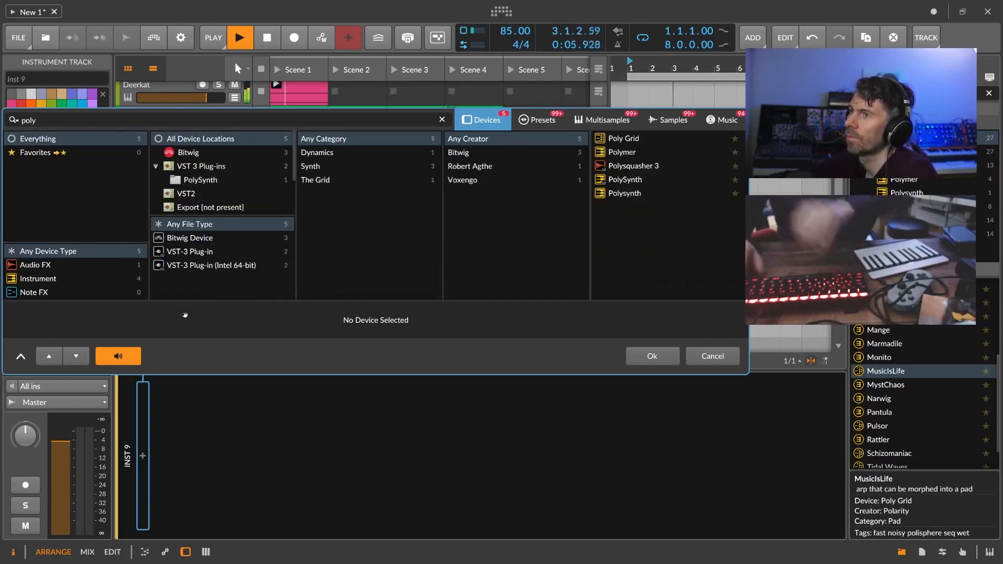
pyautogui.press('Down')
pyautogui.press('Down')
pyautogui.press('Down')
pyautogui.press('Down')
pyautogui.press('Down')
pyautogui.press('Return')
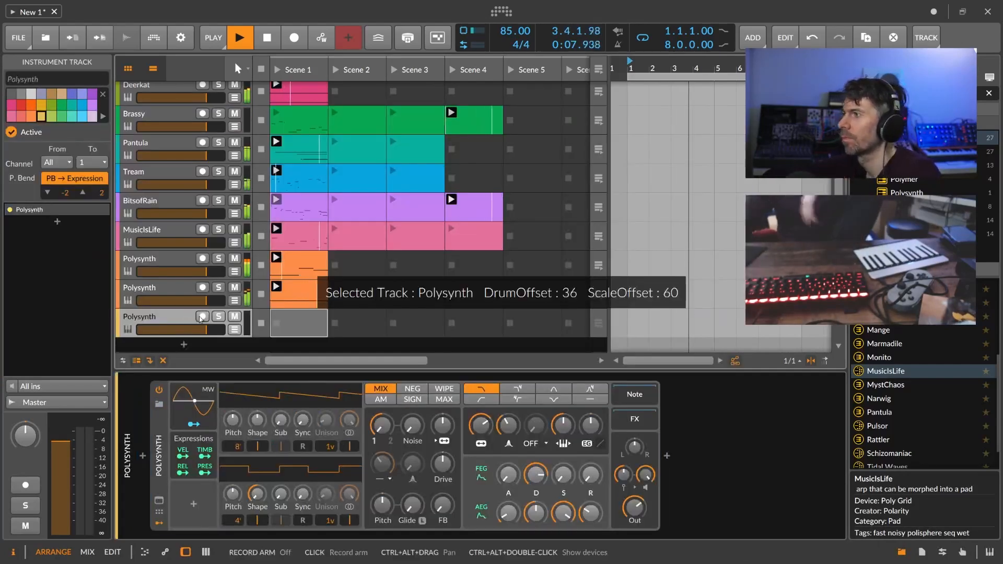
# Set oscillator 1 unison to 16 voices, cutoff to 262 Hz, add envelope depth and longer release.
pyautogui.moveTo(329, 447); pyautogui.dragTo(329, 411)
pyautogui.moveTo(444, 427); pyautogui.dragTo(485, 460)
pyautogui.moveTo(592, 429); pyautogui.dragTo(591, 424)
pyautogui.moveTo(591, 515); pyautogui.dragTo(591, 486)
# Search presets for 'ls' and load LS-Reverb after the new Polysynth.
pyautogui.click(667, 455)
pyautogui.write('r')
pyautogui.press('BackSpace')
pyautogui.write('ls')
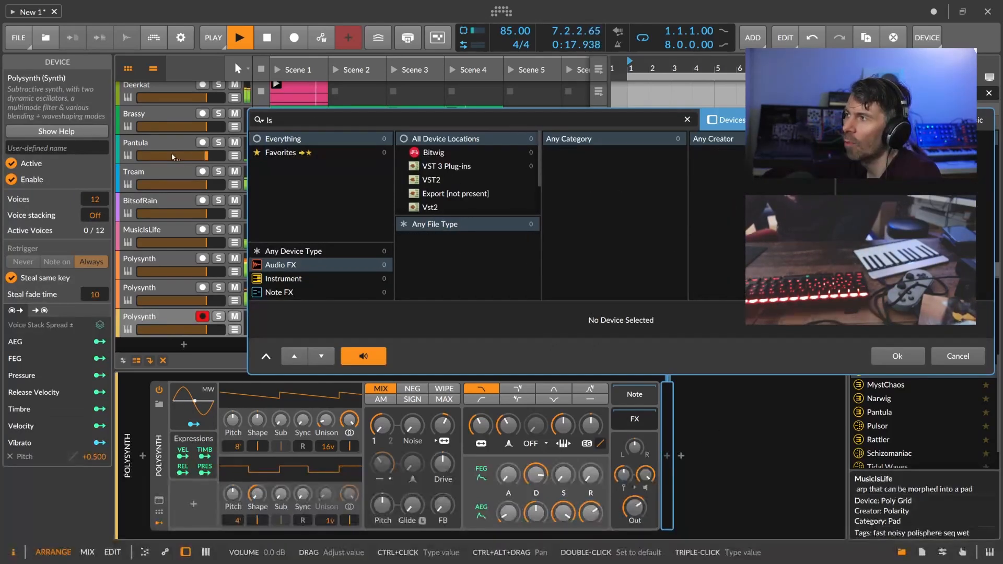
pyautogui.click(776, 120)
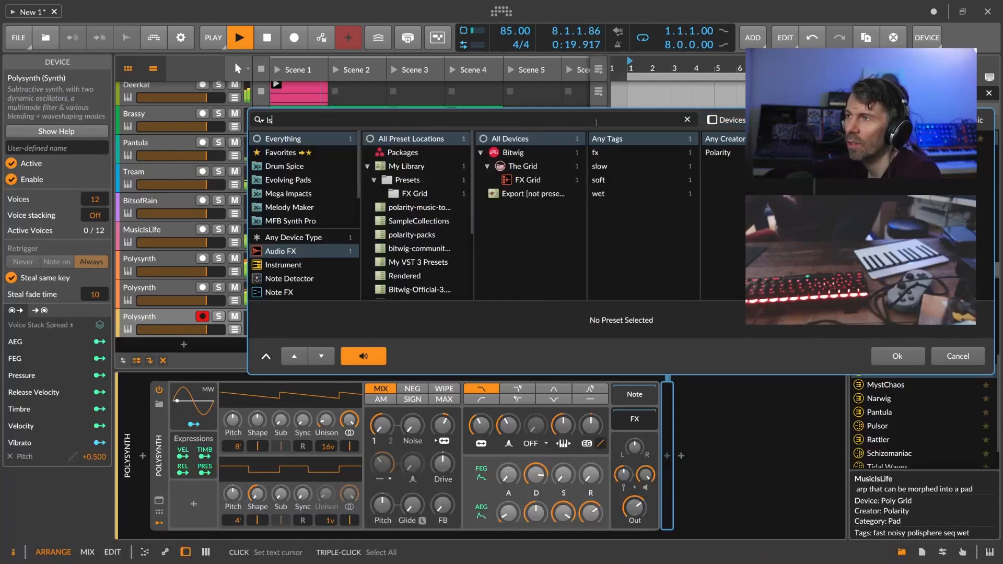
pyautogui.doubleClick(878, 139)
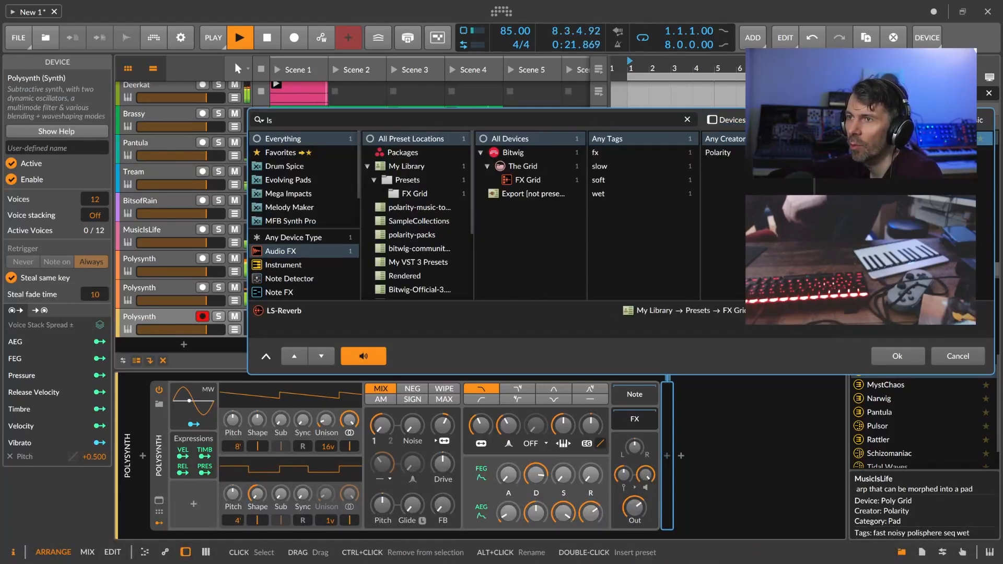
pyautogui.moveTo(577, 539); pyautogui.dragTo(678, 537)
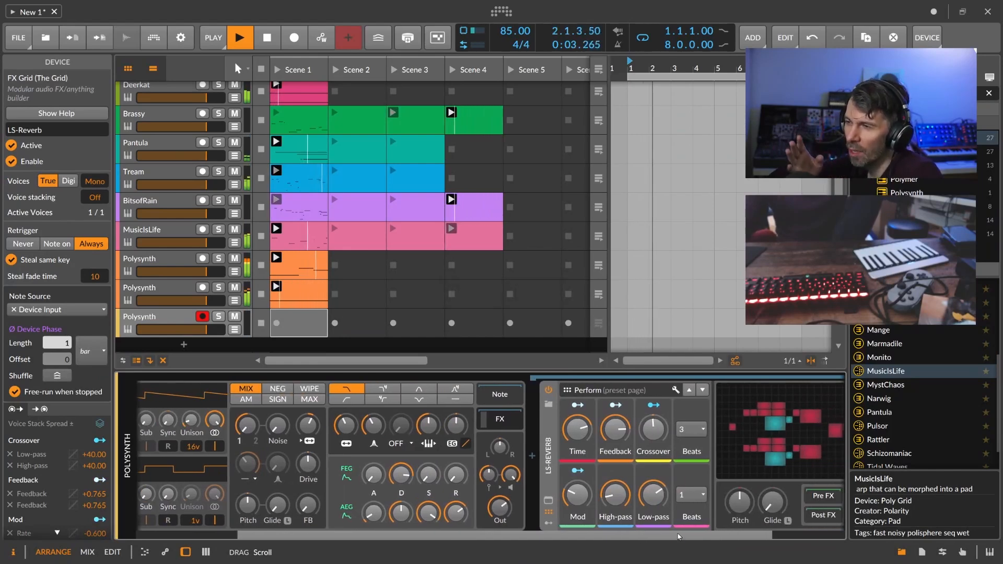
# Lengthen the filter and amp envelope attacks, filter release to 72.6 %, and add envelope depth and FM.
pyautogui.moveTo(679, 536); pyautogui.dragTo(551, 537)
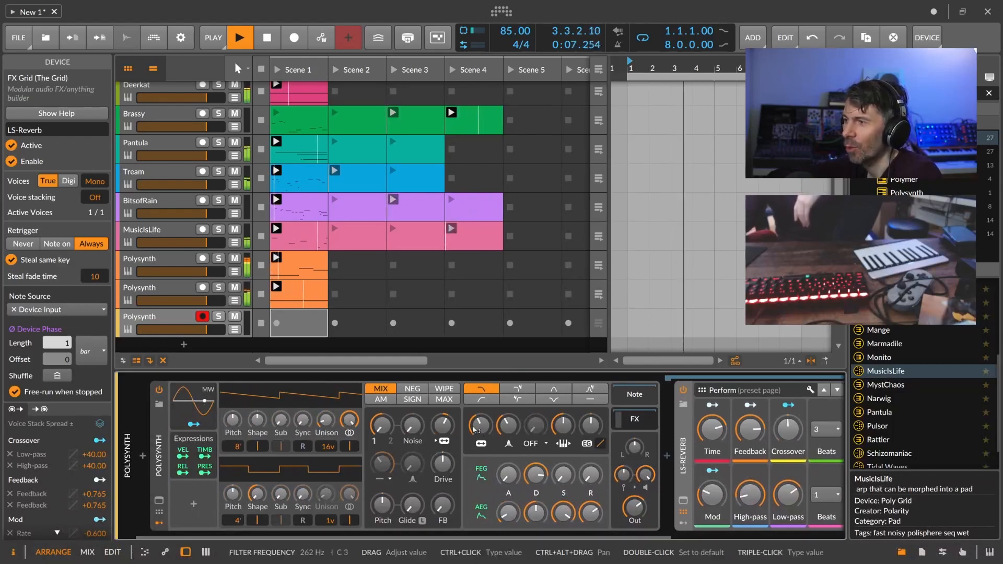
pyautogui.moveTo(508, 475); pyautogui.dragTo(507, 473)
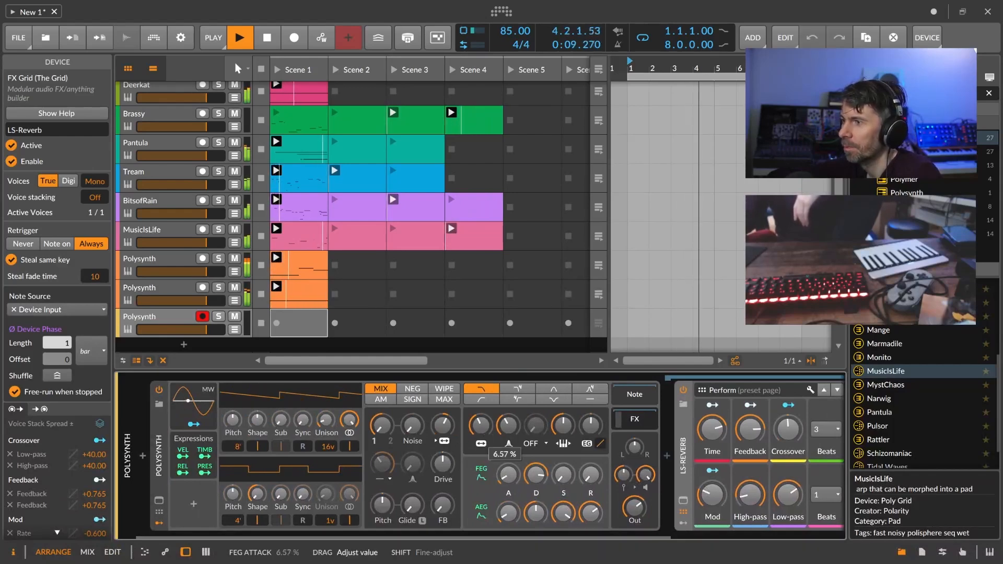
pyautogui.moveTo(509, 514); pyautogui.dragTo(509, 455)
pyautogui.moveTo(591, 475); pyautogui.dragTo(591, 407)
pyautogui.moveTo(443, 425); pyautogui.dragTo(443, 422)
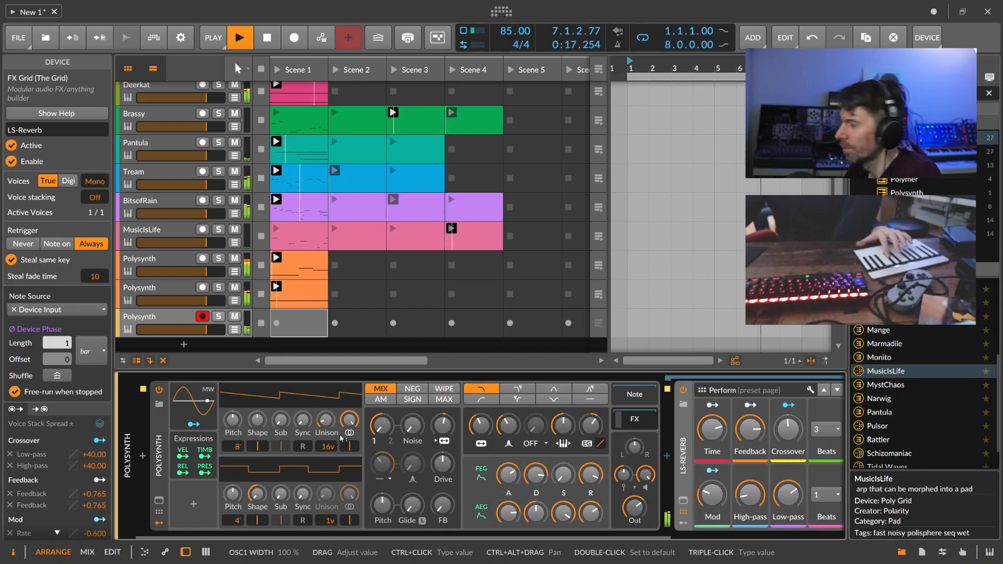
# Try oscillator 1 at 4', set envelope depth +31.82 st, return to 8', and drive +6.0 dB.
pyautogui.moveTo(238, 446); pyautogui.dragTo(237, 455)
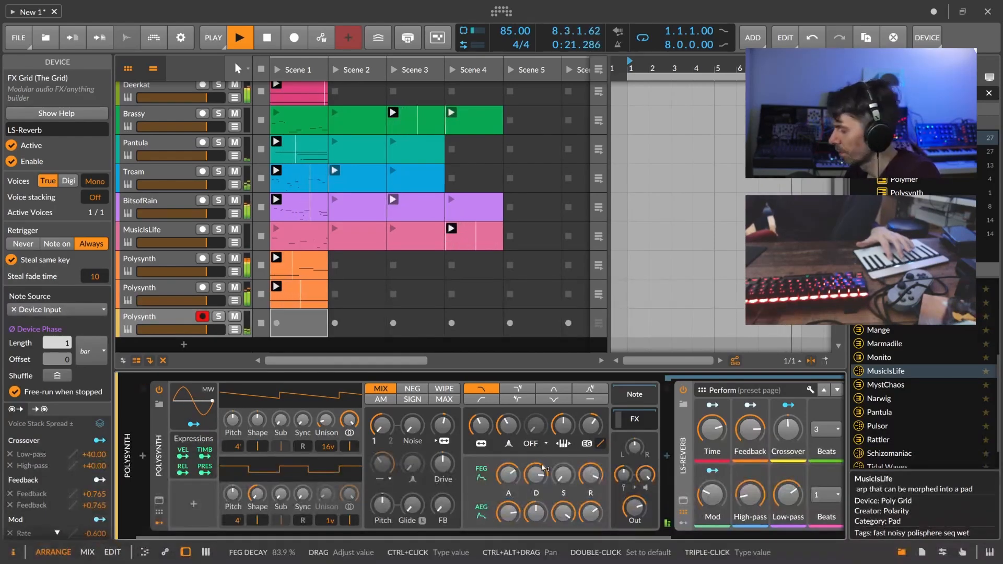
pyautogui.moveTo(563, 424); pyautogui.dragTo(599, 430)
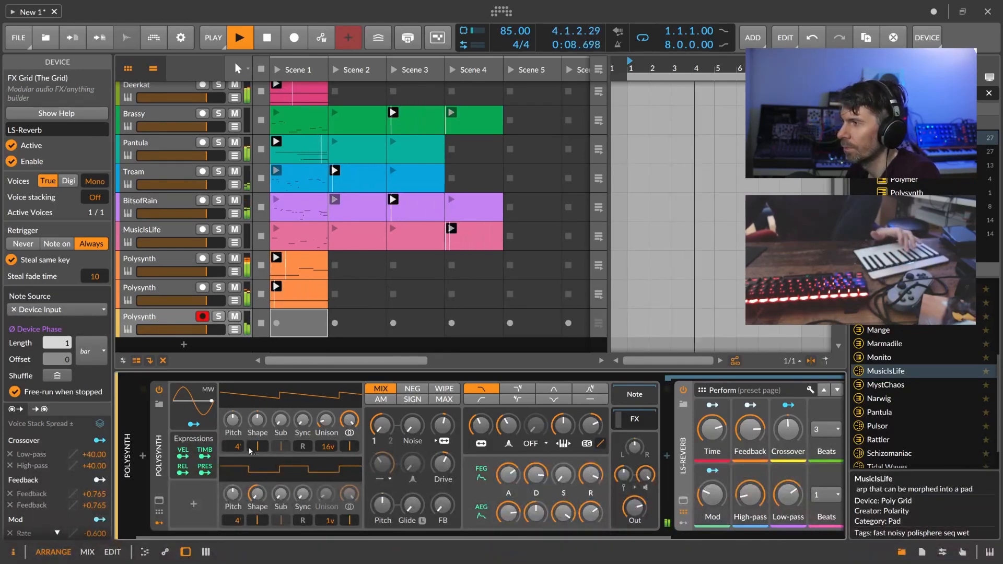
pyautogui.moveTo(244, 447); pyautogui.dragTo(244, 454)
pyautogui.moveTo(443, 464); pyautogui.dragTo(443, 455)
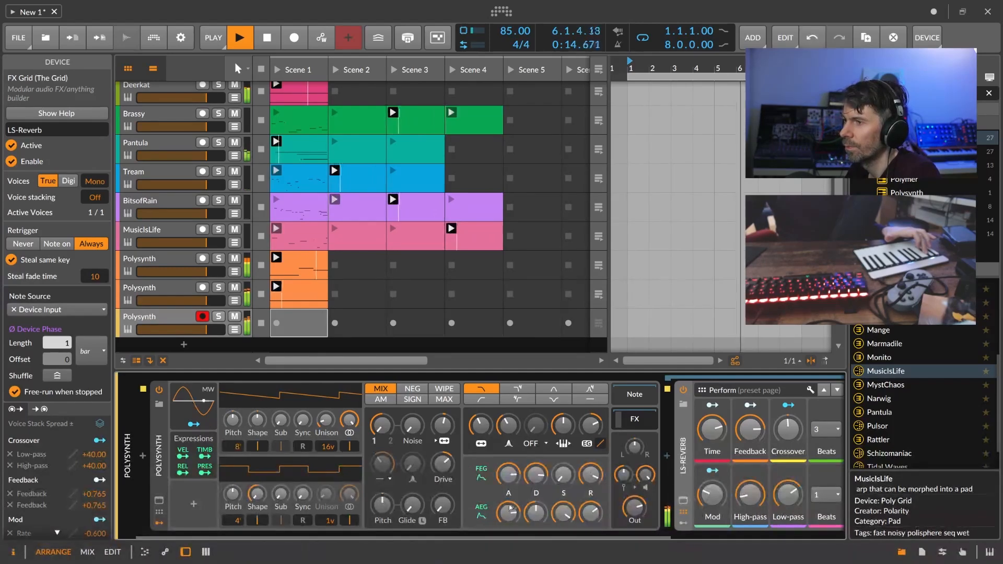
# Record played notes into the third Polysynth's empty Scene 1 slot, then stop recording.
pyautogui.click(278, 323)
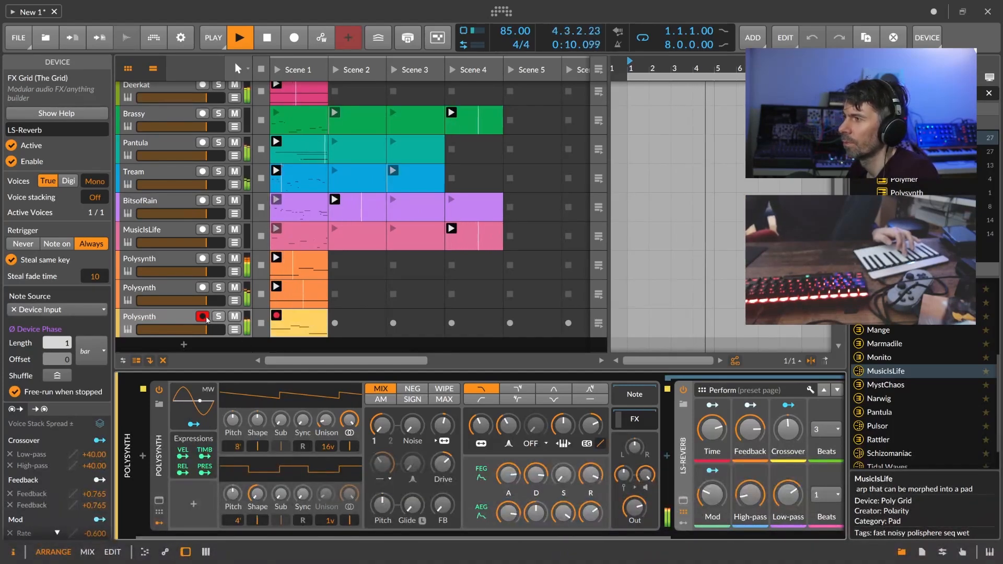
pyautogui.click(306, 334)
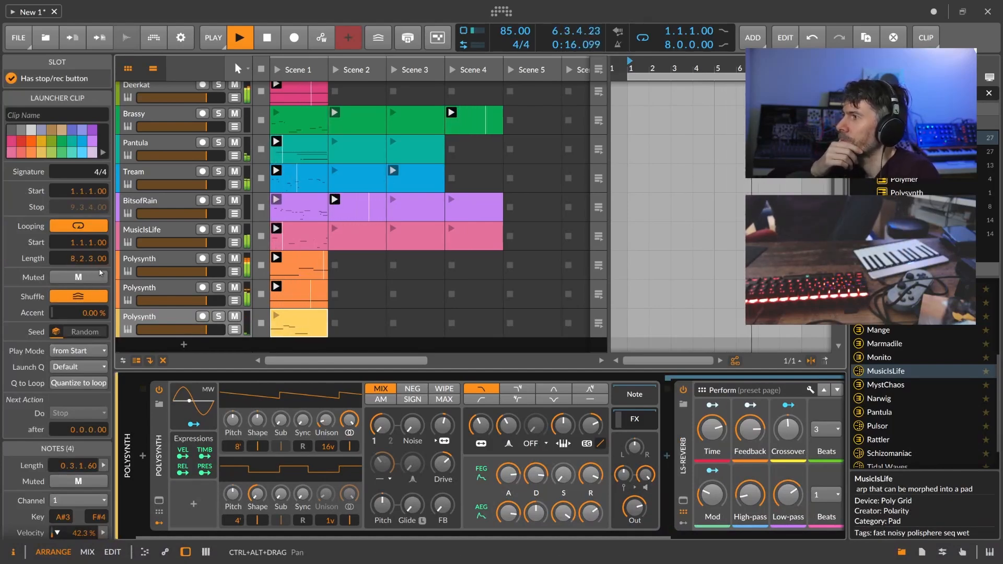
# Set the new clip's loop length to 8 bars.
pyautogui.doubleClick(84, 259)
pyautogui.write('8')
pyautogui.press('Return')
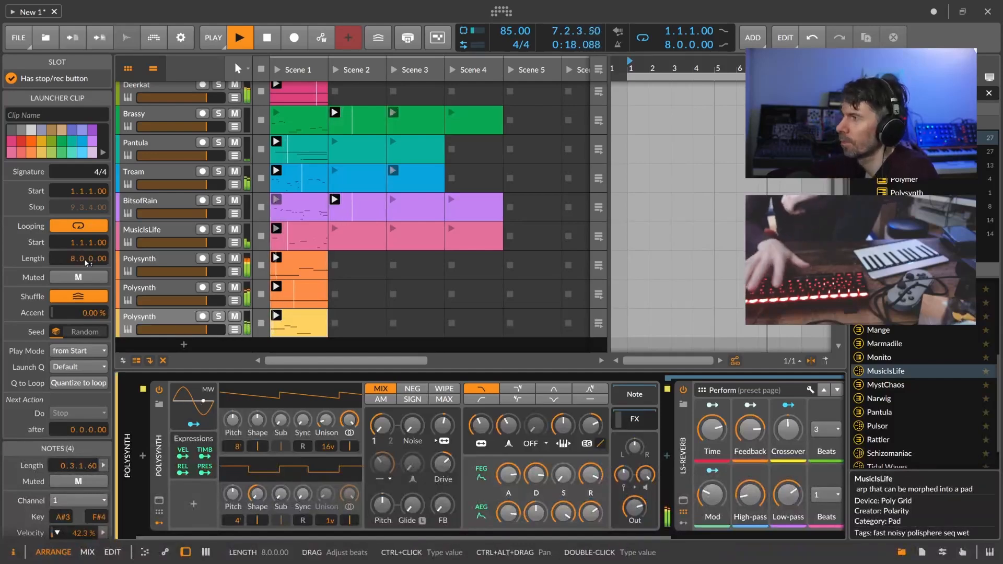
# Narrow unison spread to 12 cents, switch to the second filter mode, lower output, and delete LS-Reverb.
pyautogui.click(308, 333)
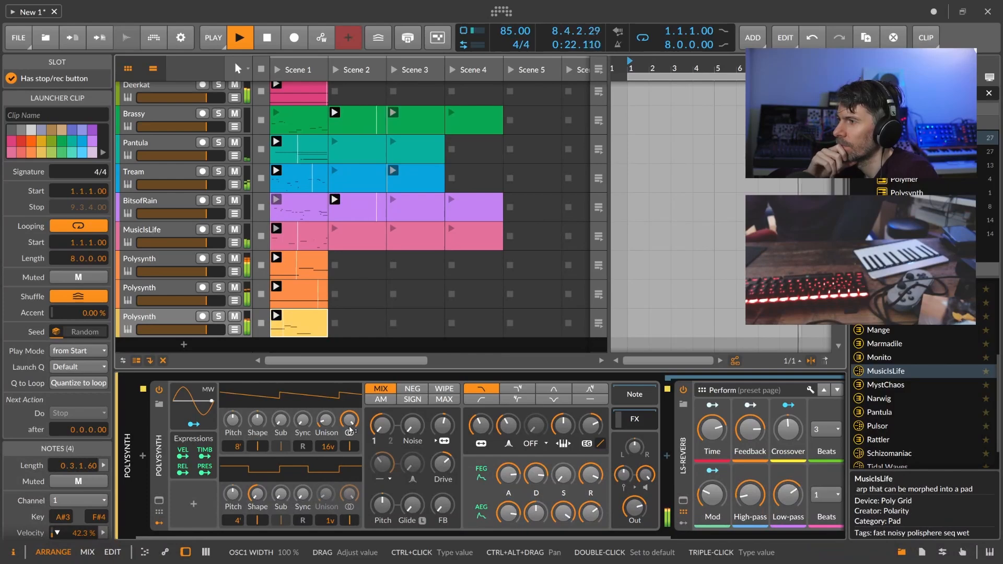
pyautogui.moveTo(330, 426); pyautogui.dragTo(330, 430)
pyautogui.click(514, 392)
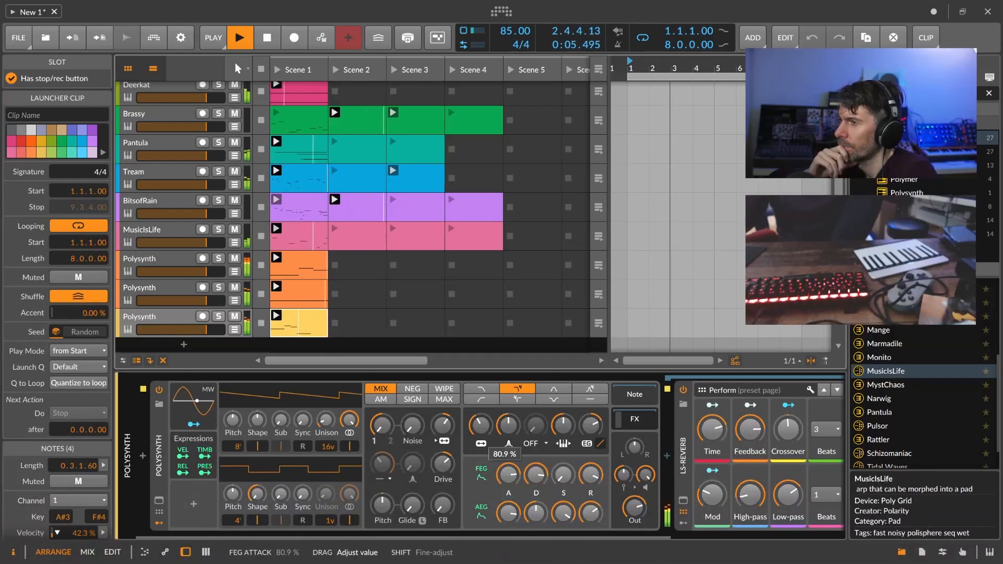
pyautogui.moveTo(634, 506); pyautogui.dragTo(757, 538)
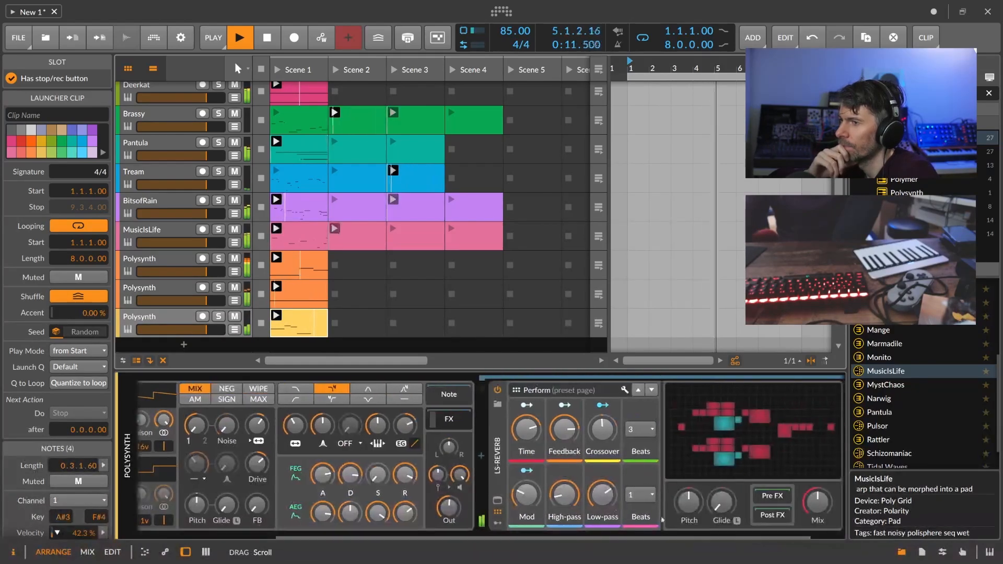
pyautogui.click(497, 444)
pyautogui.press('Delete')
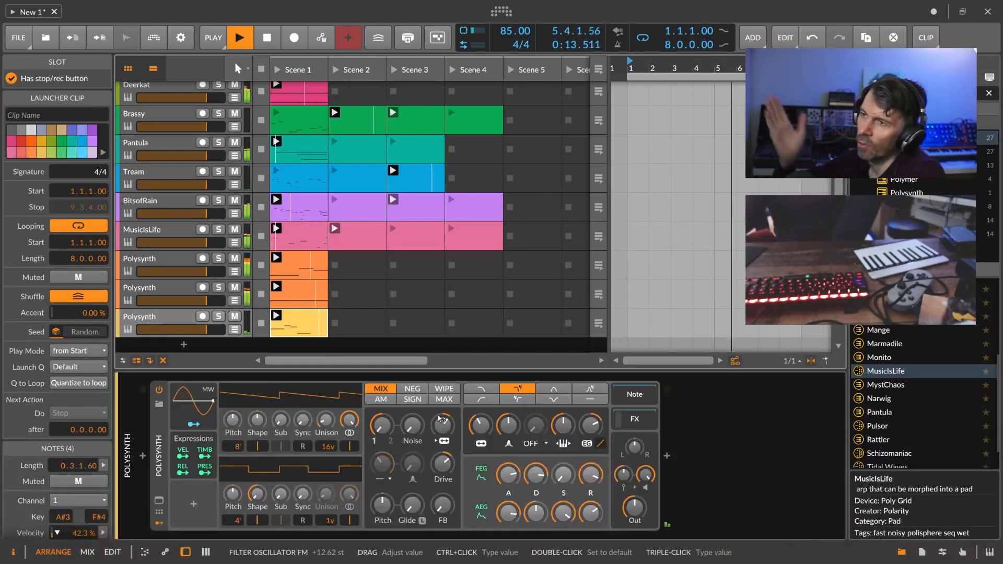
pyautogui.scroll(1, 360, 269)
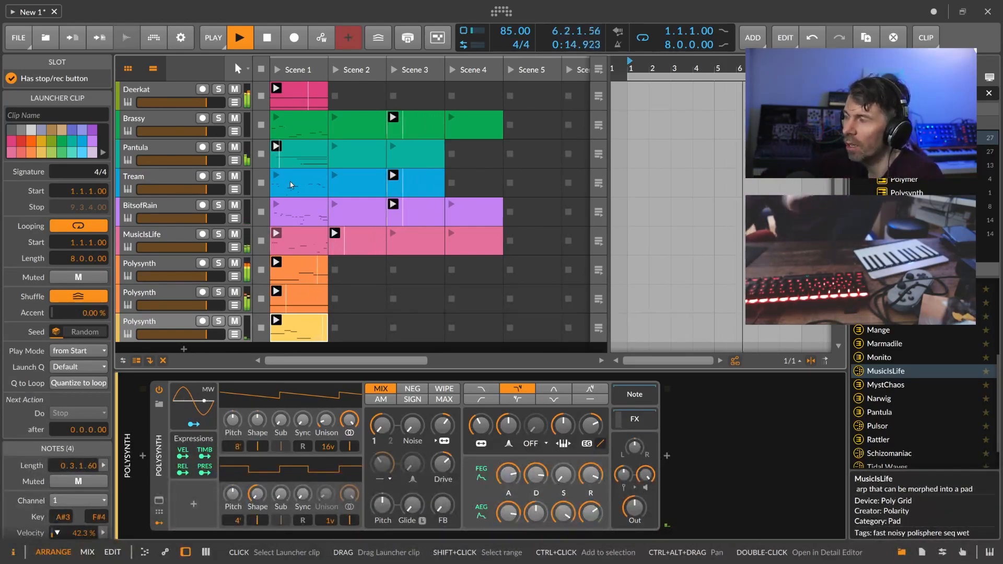
pyautogui.click(297, 103)
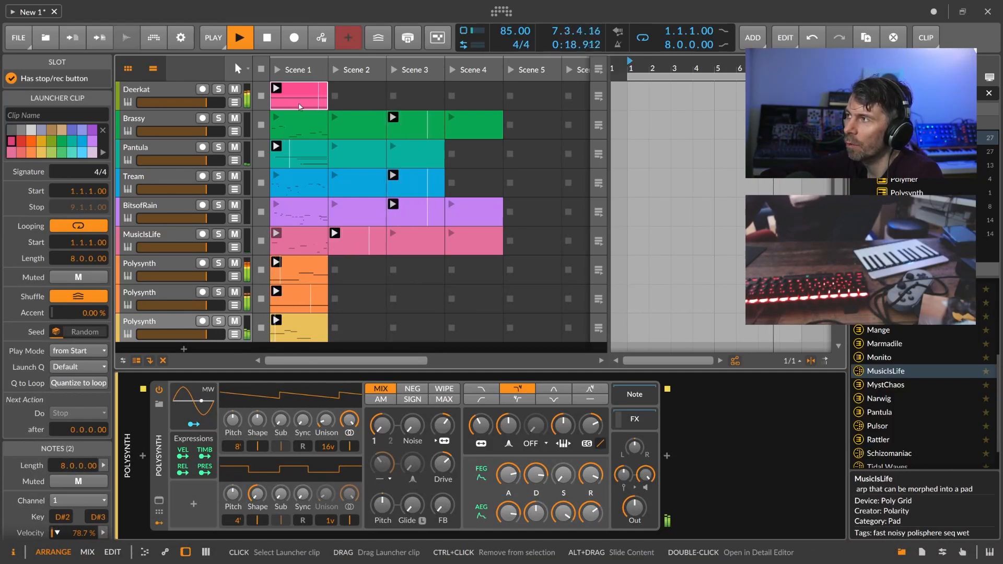
pyautogui.click(219, 90)
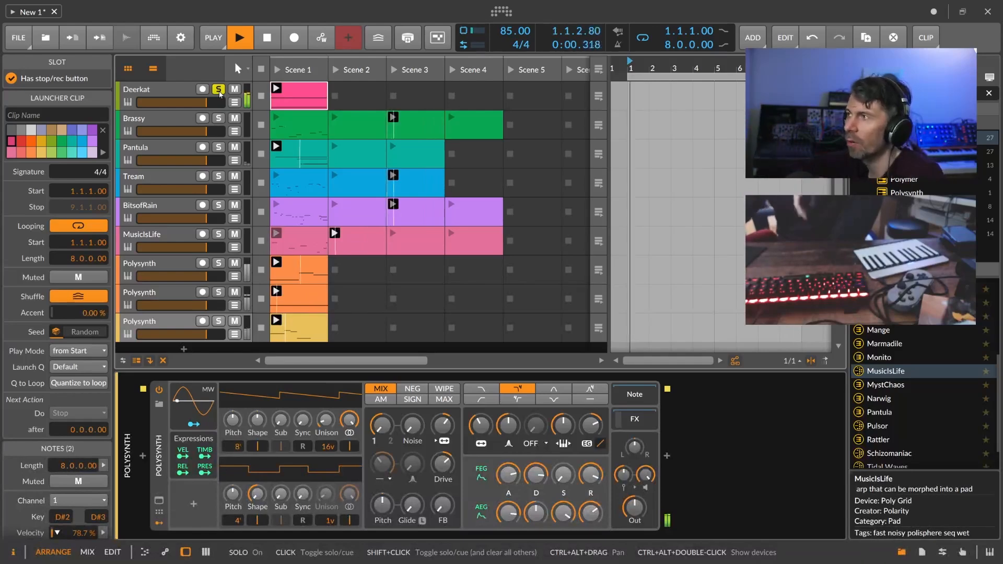
pyautogui.click(220, 90)
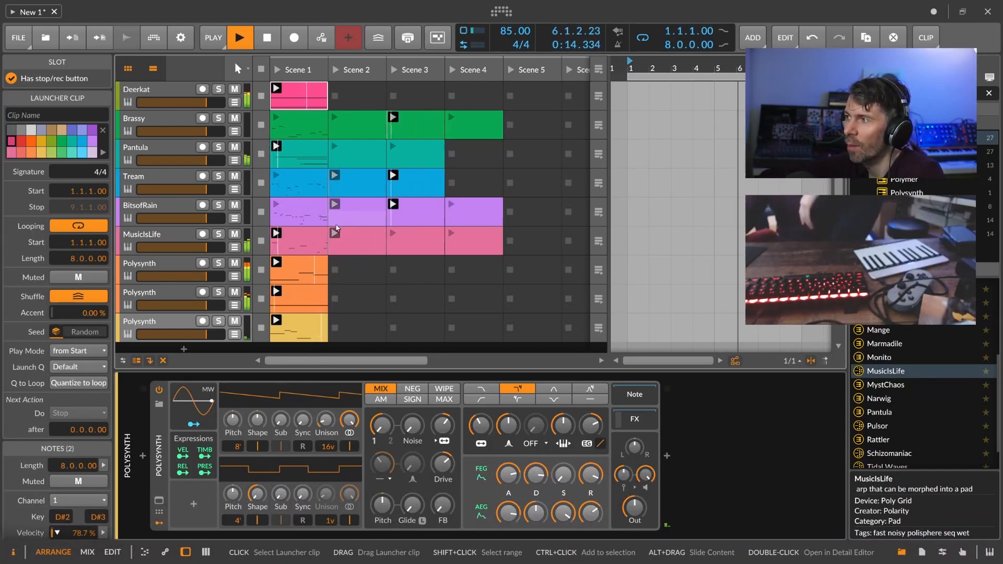
pyautogui.scroll(-1, 209, 235)
# Step through the three Polysynth tracks and Master to review their device chains.
pyautogui.click(160, 239)
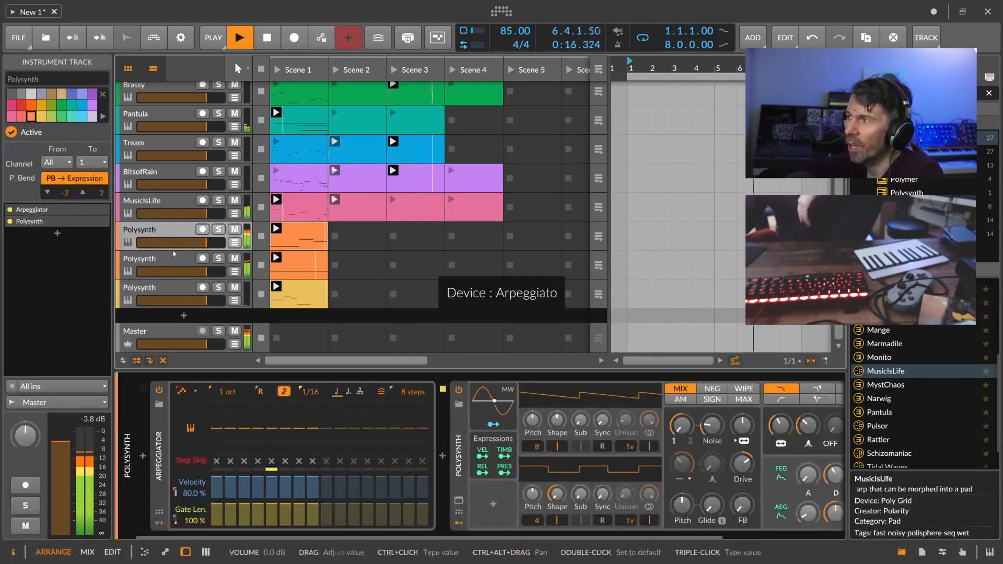
pyautogui.click(177, 268)
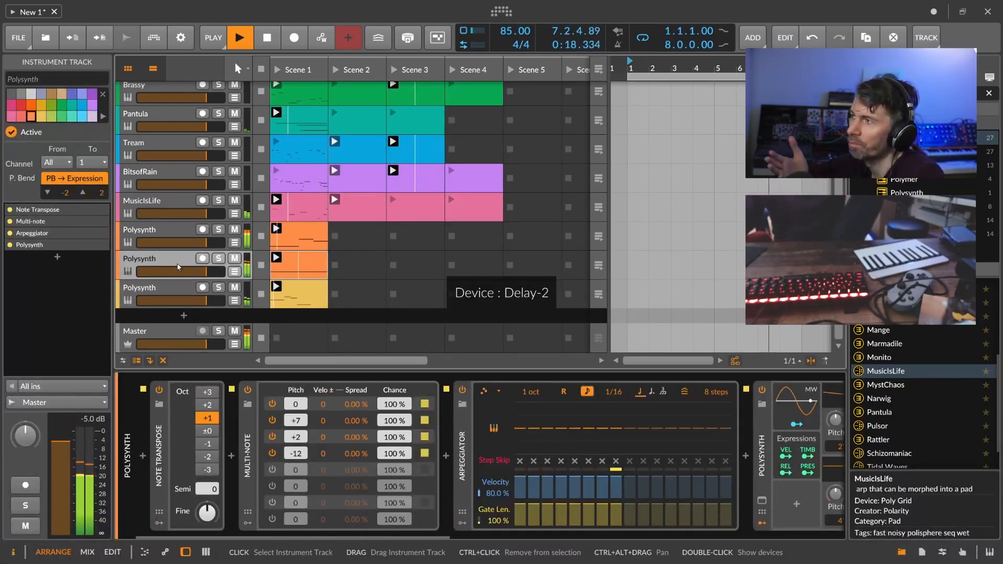
pyautogui.click(168, 291)
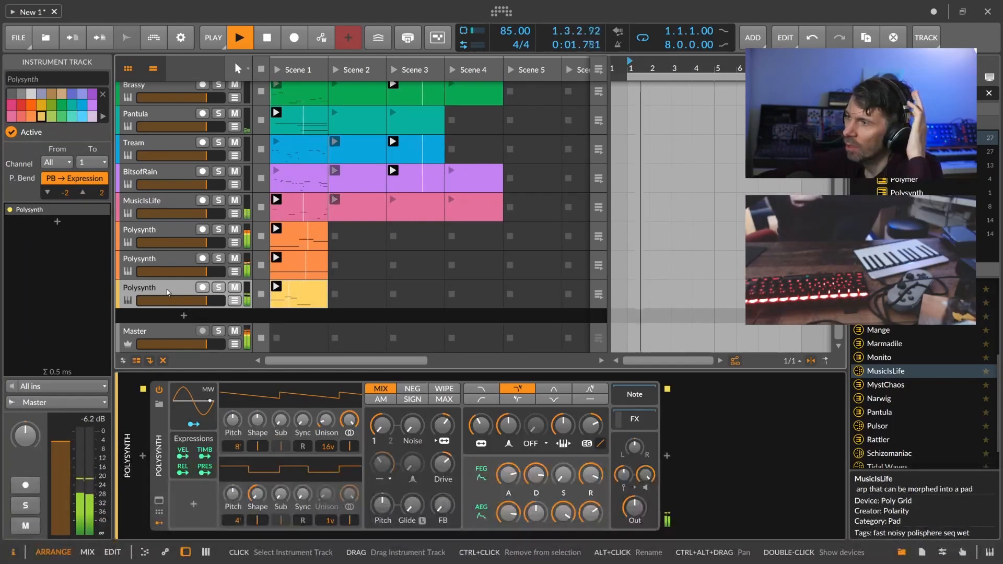
pyautogui.scroll(1, 303, 209)
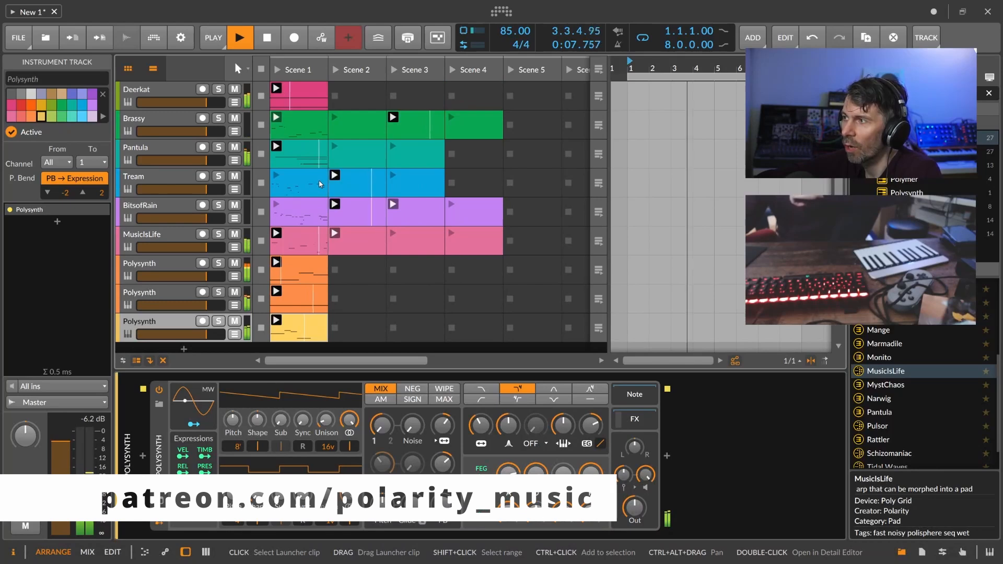
pyautogui.scroll(-1, 321, 183)
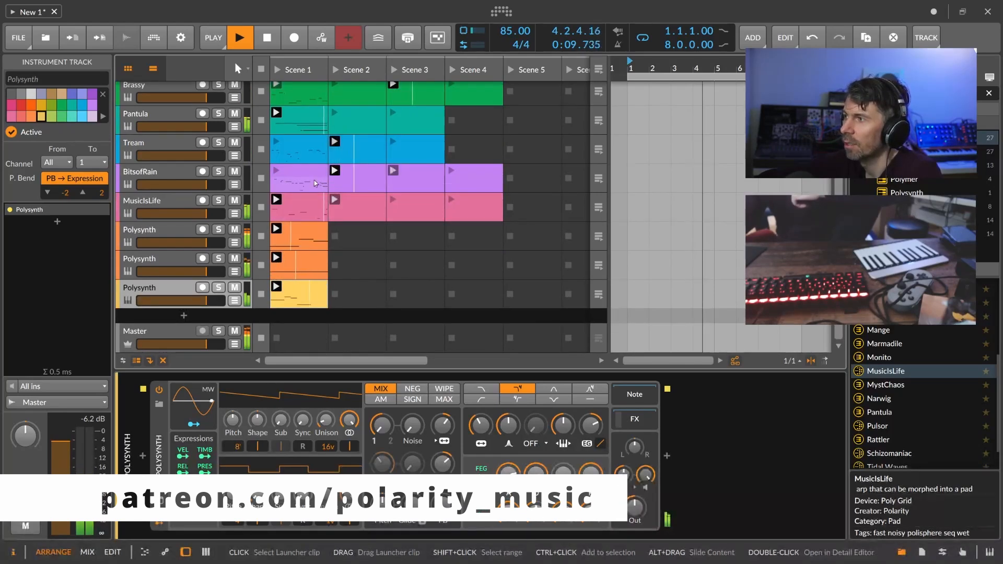
pyautogui.click(299, 337)
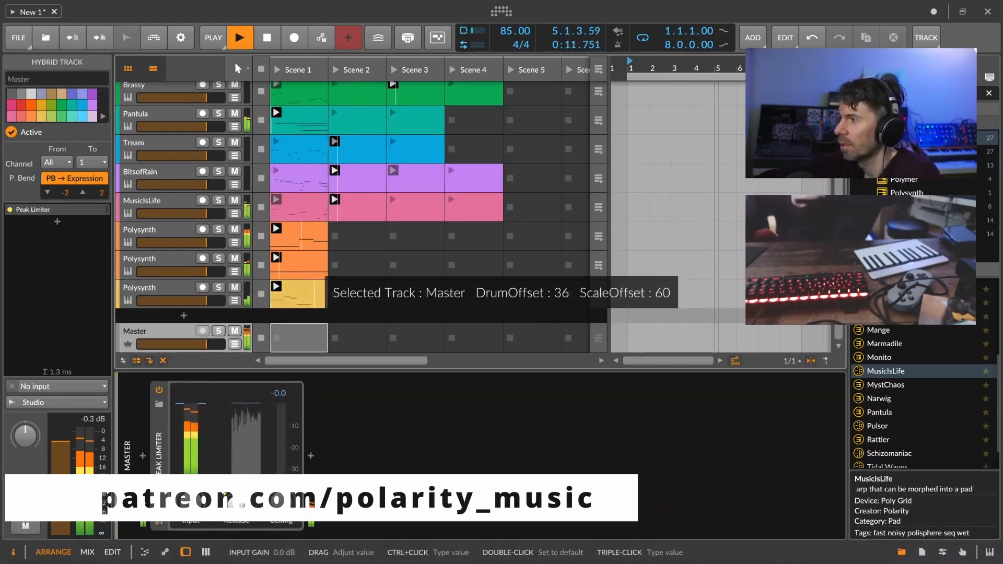
pyautogui.click(176, 260)
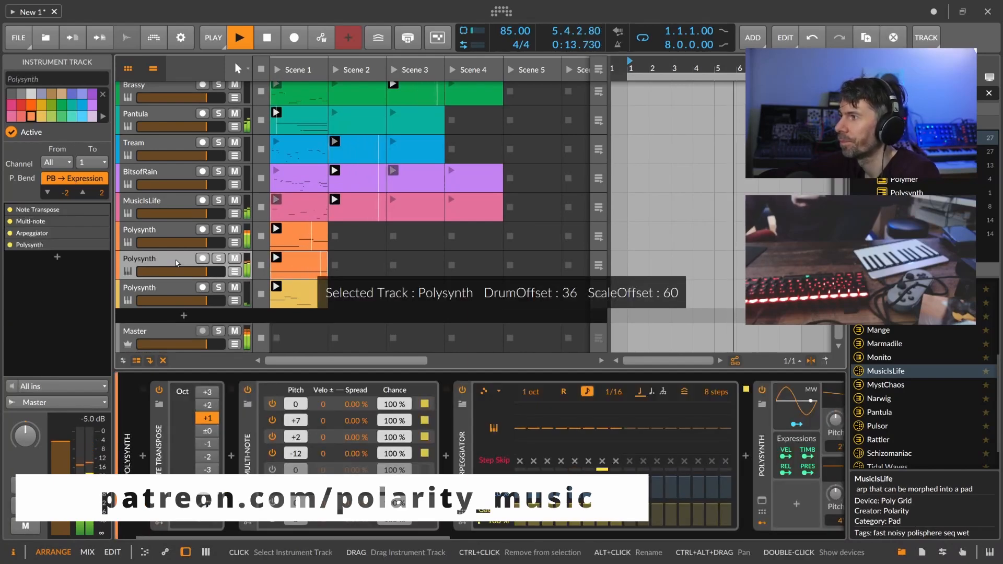
pyautogui.moveTo(383, 537); pyautogui.dragTo(596, 537)
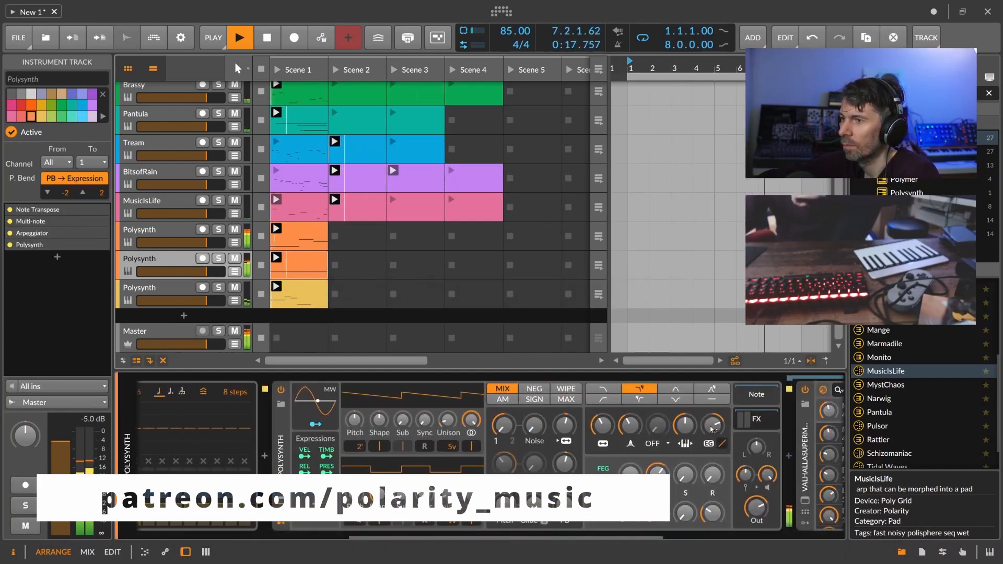
# Adjust the second Polysynth's filter knobs and select its Delay-2 device.
pyautogui.click(177, 237)
pyautogui.click(171, 259)
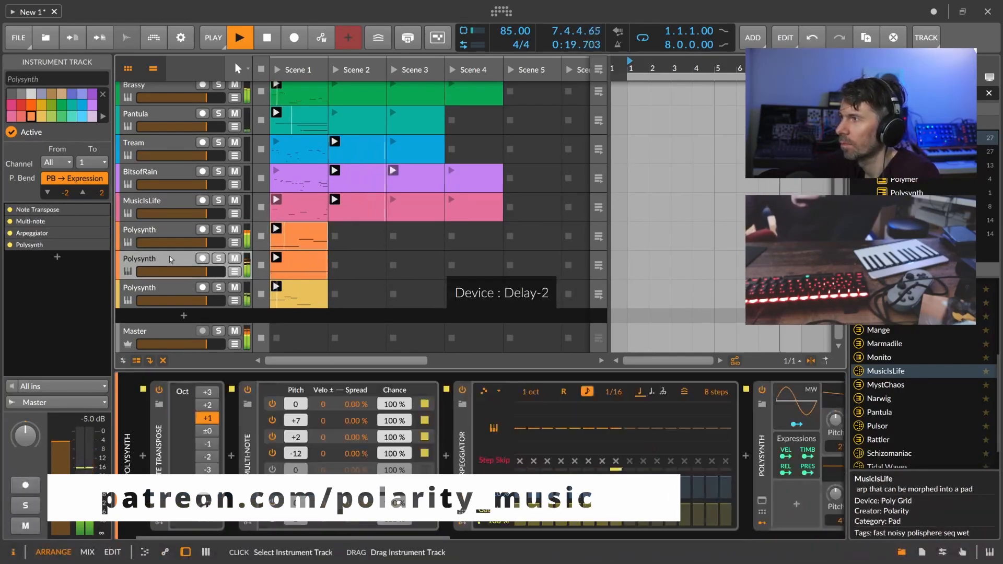
pyautogui.moveTo(593, 425); pyautogui.dragTo(594, 422)
pyautogui.moveTo(704, 425); pyautogui.dragTo(704, 417)
pyautogui.moveTo(512, 537); pyautogui.dragTo(410, 537)
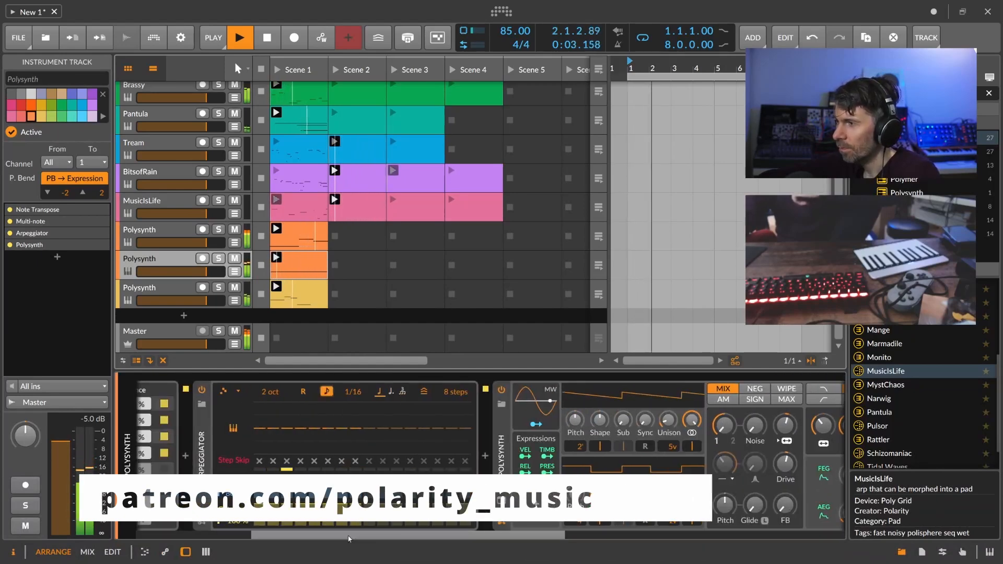
pyautogui.moveTo(349, 538); pyautogui.dragTo(520, 538)
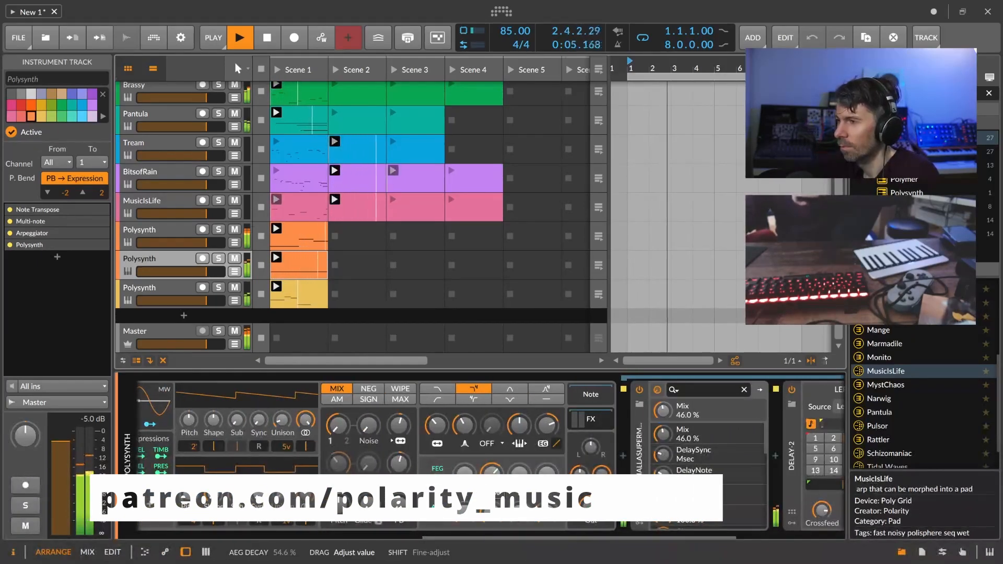
pyautogui.click(792, 453)
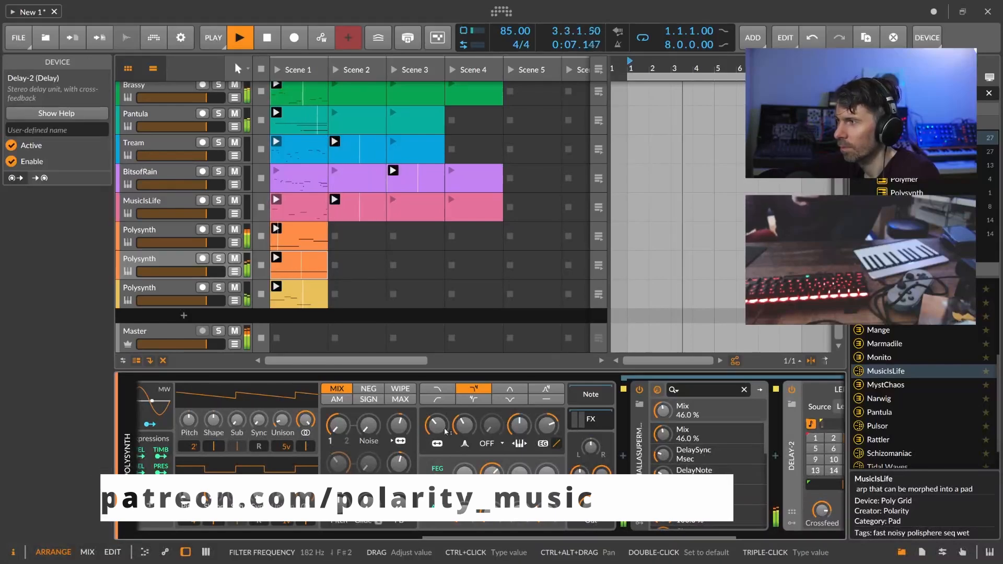
# Lower the third Polysynth's output to -14.2 dB, then select Master.
pyautogui.click(179, 288)
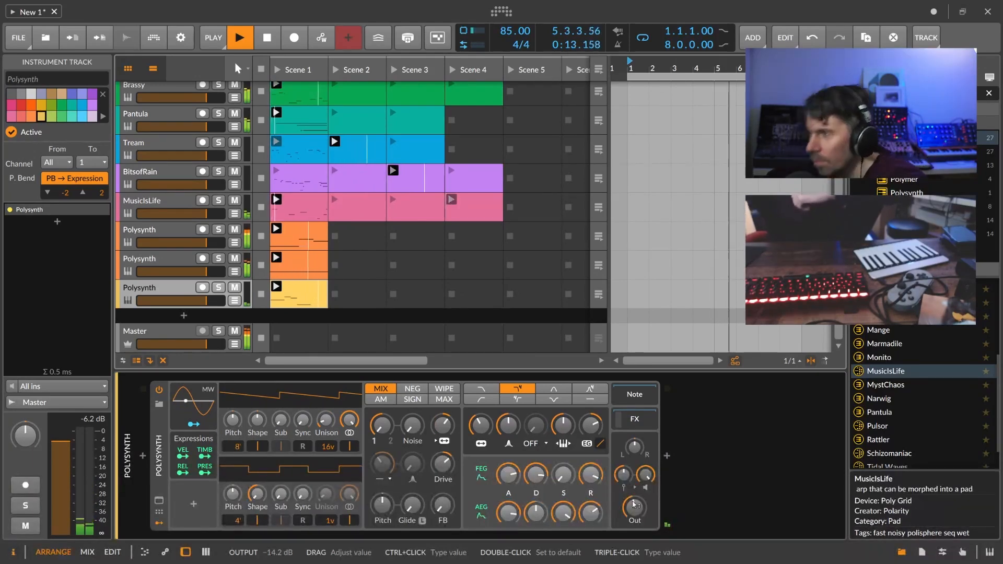
pyautogui.moveTo(635, 505); pyautogui.dragTo(634, 505)
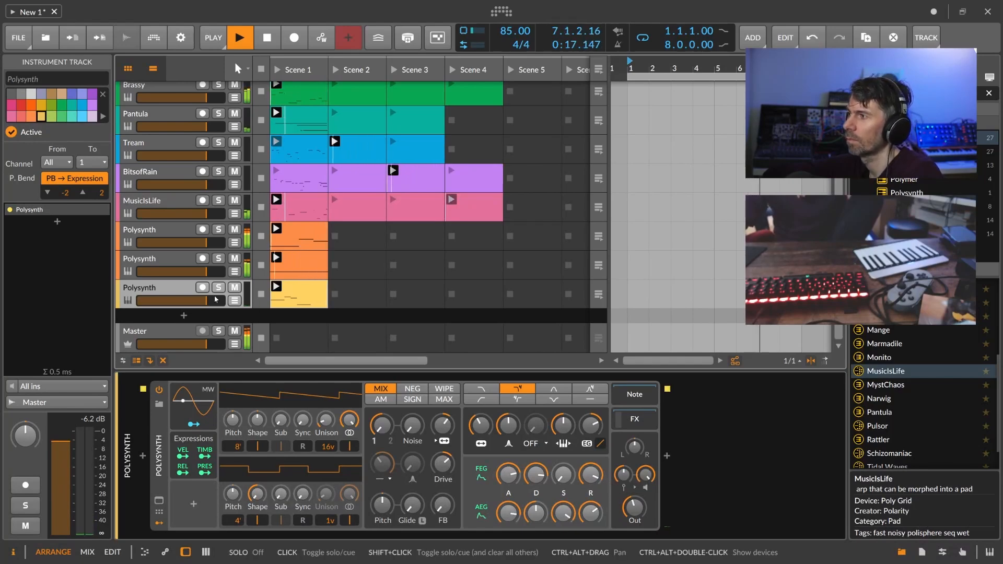
pyautogui.click(181, 329)
# Try raising the second Polysynth's arpeggiator steps 8 and 1 pitch, then reset both to 0.
pyautogui.click(178, 278)
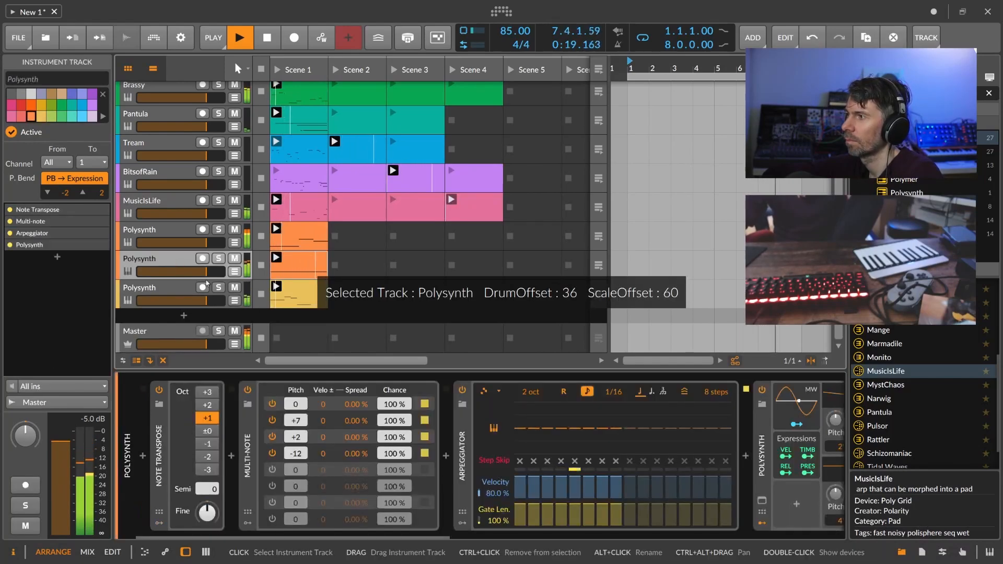
pyautogui.moveTo(424, 535); pyautogui.dragTo(458, 527)
pyautogui.moveTo(494, 426); pyautogui.dragTo(494, 421)
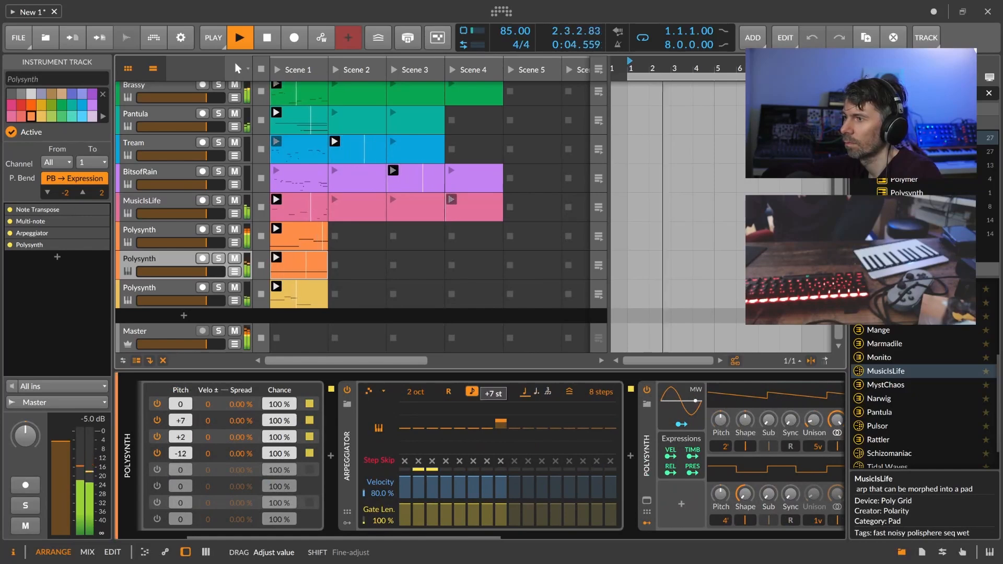
pyautogui.moveTo(494, 420); pyautogui.dragTo(494, 421)
pyautogui.doubleClick(494, 422)
pyautogui.moveTo(405, 427); pyautogui.dragTo(404, 425)
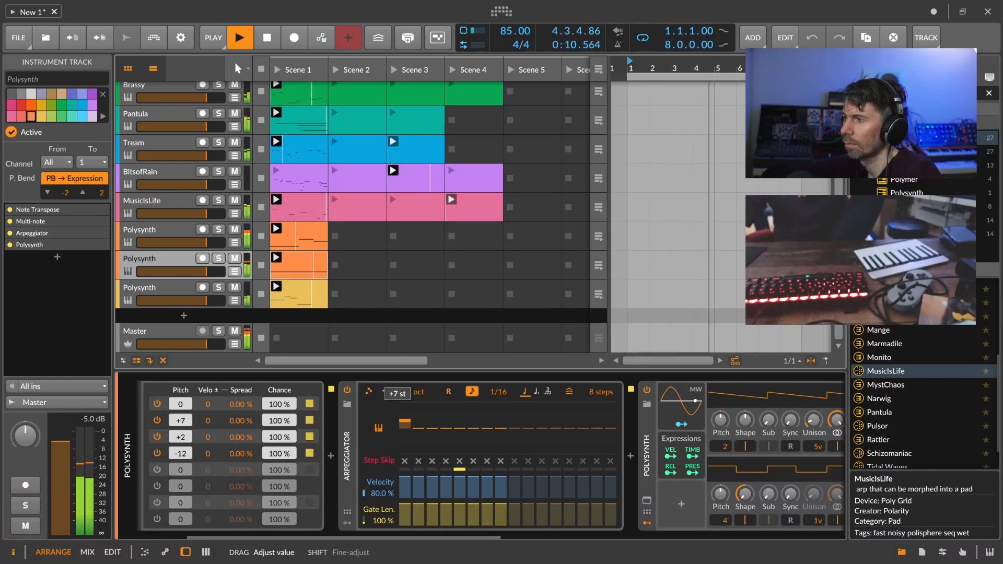
pyautogui.moveTo(404, 420); pyautogui.dragTo(405, 420)
pyautogui.doubleClick(405, 421)
pyautogui.moveTo(439, 535); pyautogui.dragTo(672, 507)
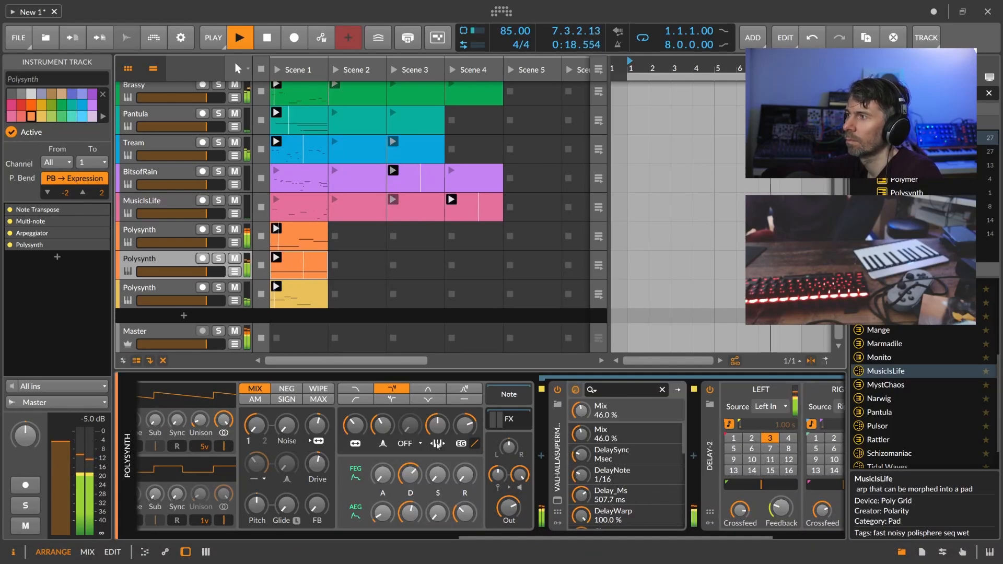
pyautogui.click(222, 345)
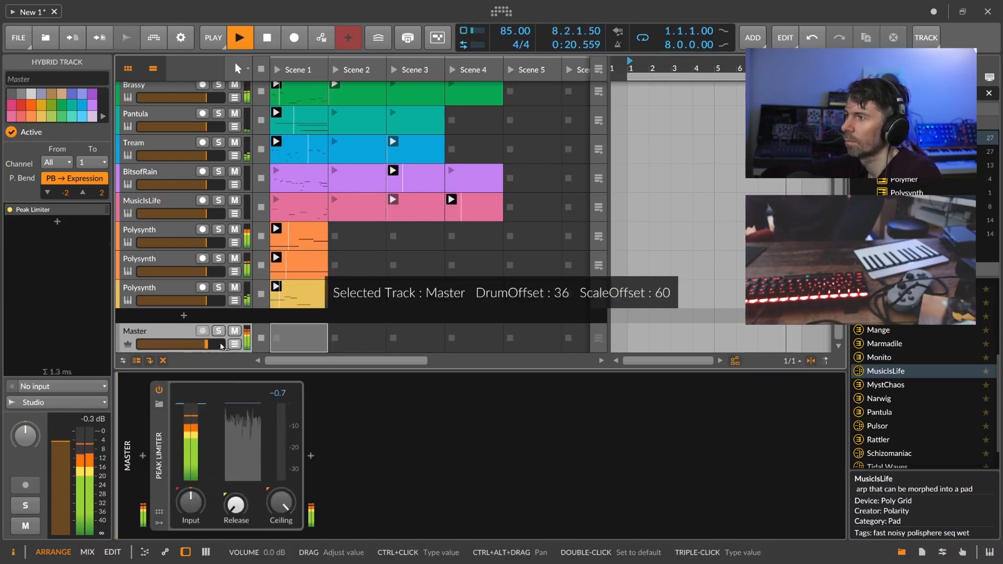